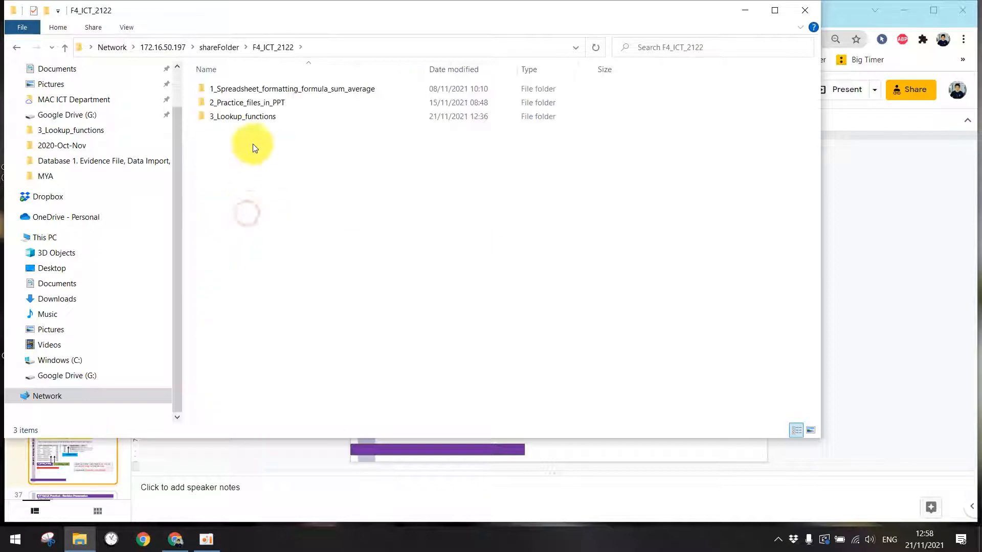
Copy the 3_Lookup_functions folder from the shared F4_ICT_2122 network folder
left_click(213, 119)
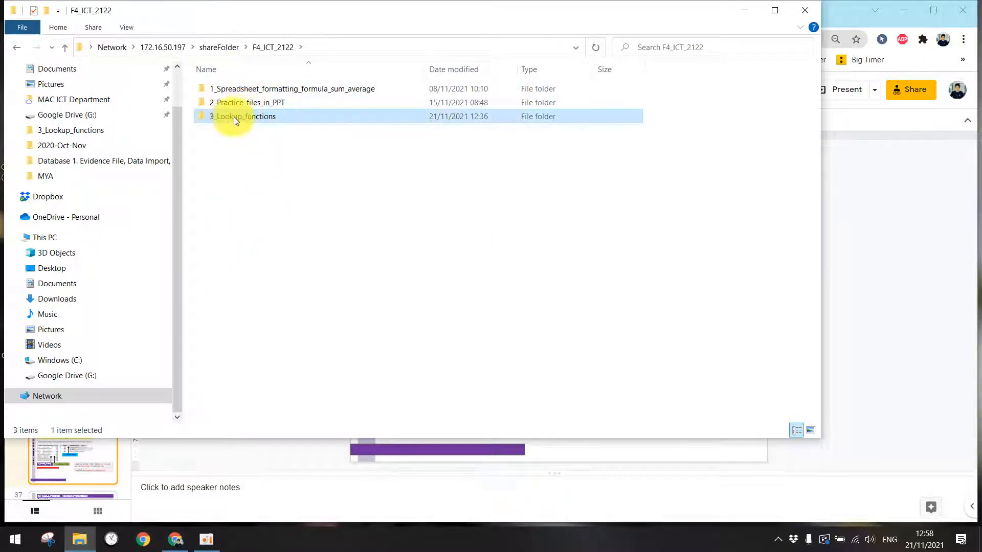
right_click(234, 116)
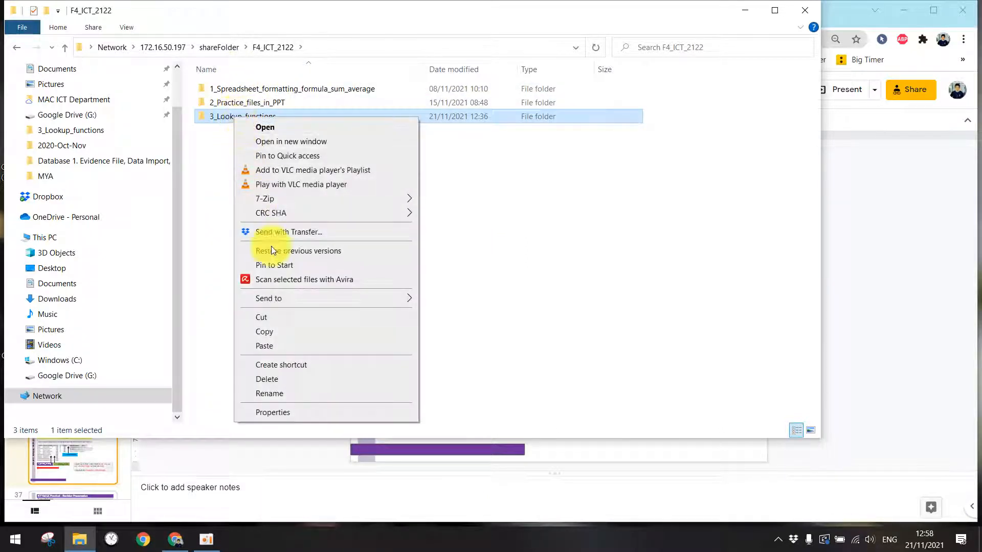
left_click(268, 333)
Permanently delete the old 3_Lookup_functions folder from the personal network folder on 172.16.50.197
left_click(163, 47)
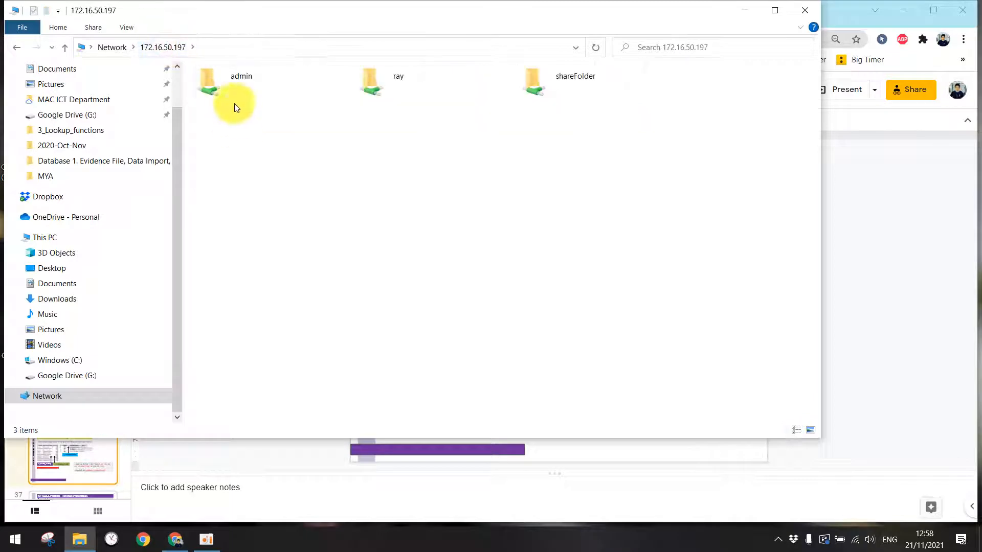
double_click(367, 84)
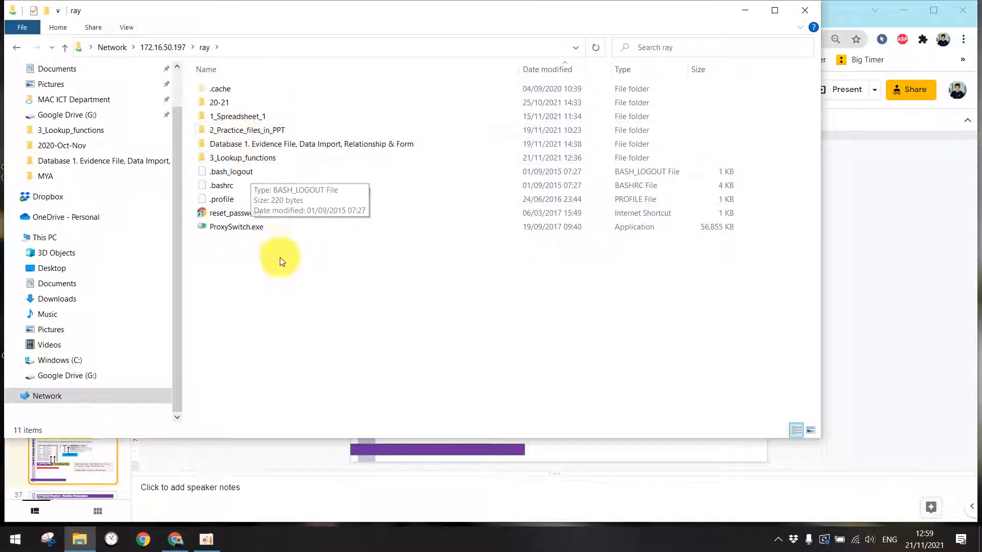
left_click(233, 157)
key("Delete")
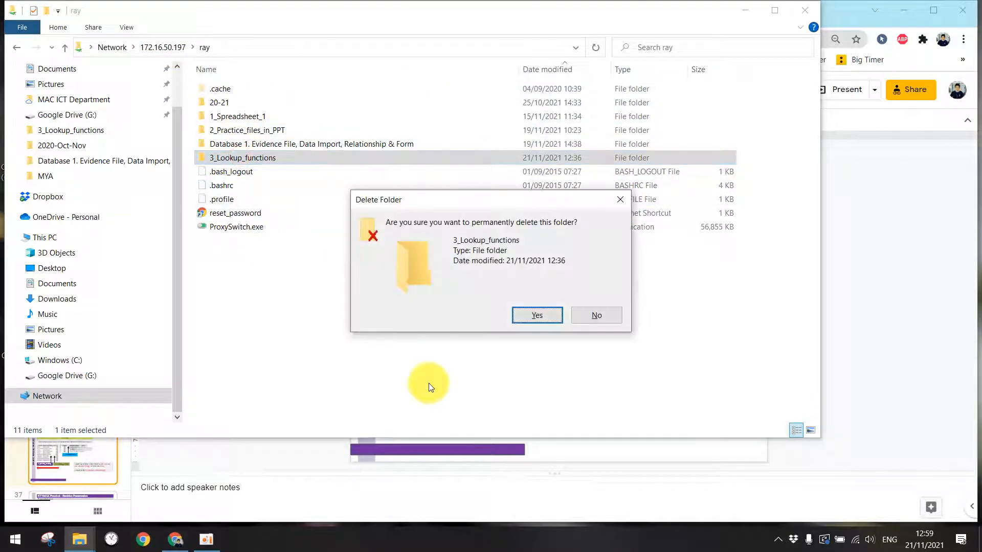
key("Return")
Paste the copied 3_Lookup_functions folder into the personal network folder and open it
right_click(427, 384)
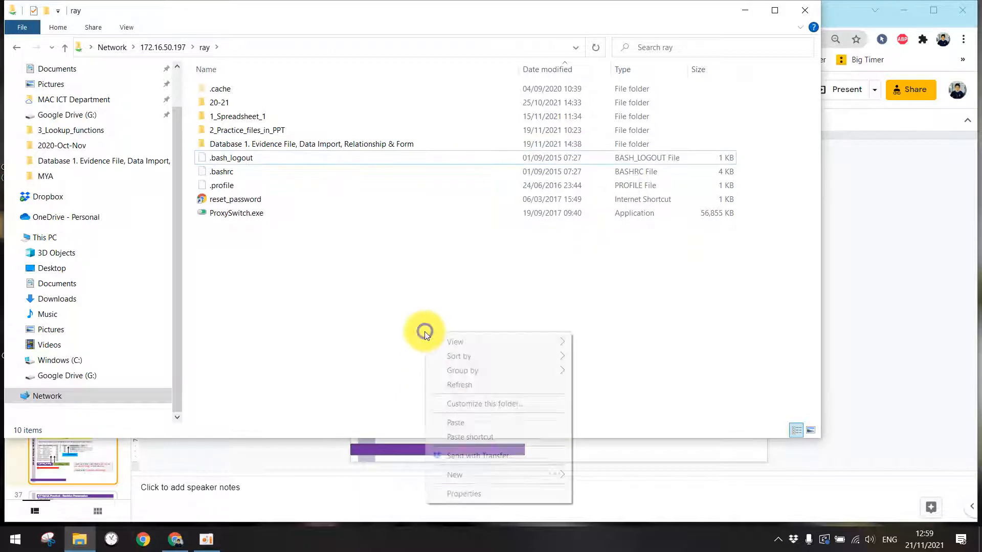
left_click(465, 425)
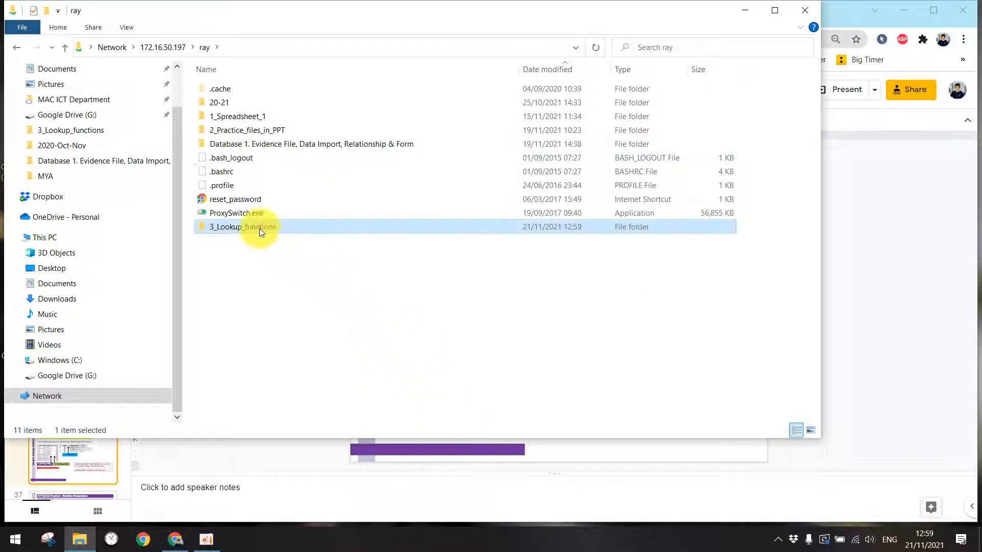
double_click(260, 232)
Open 0417_s21_qp_32_modified.pdf in Google Chrome, view its first page, close it and minimize the browser
left_click(240, 88)
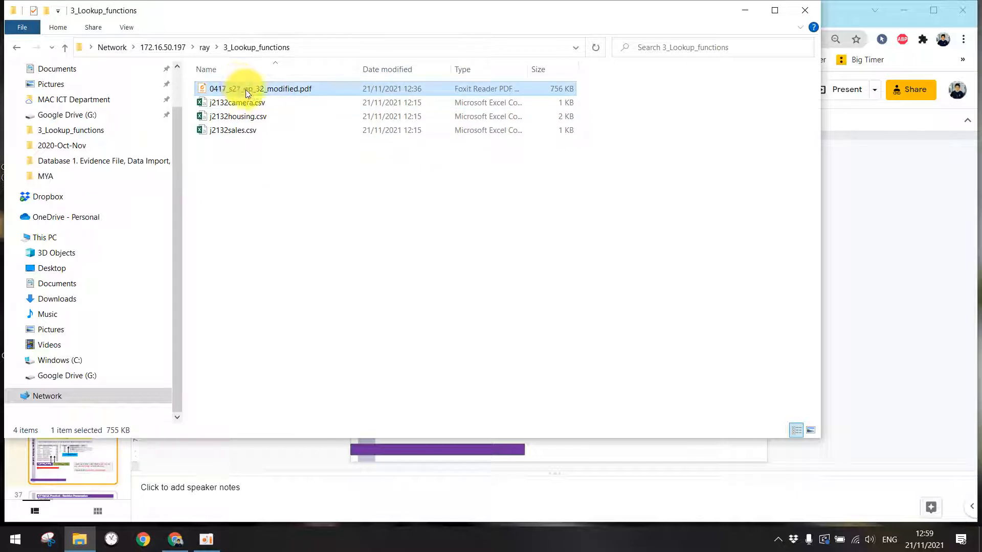
right_click(247, 88)
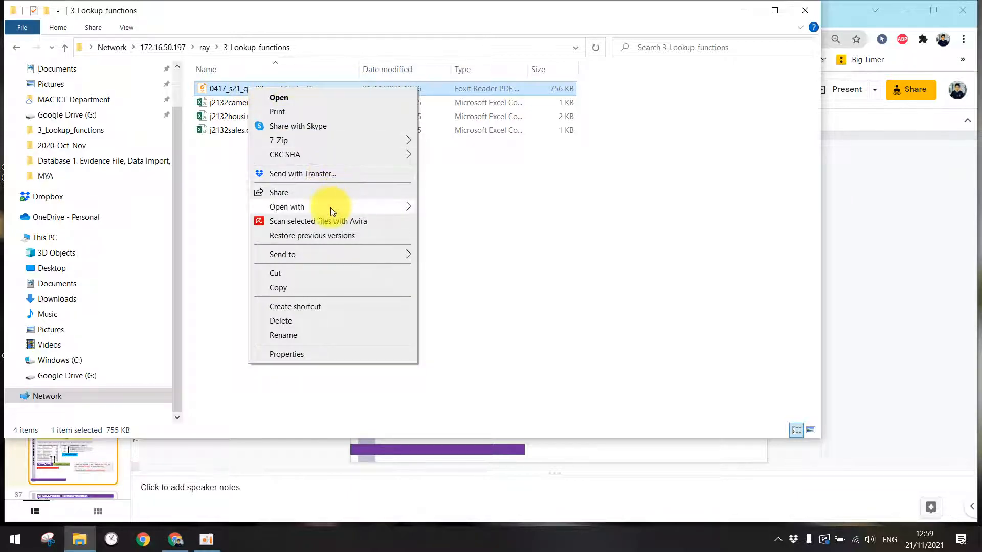
mouse_move(330, 207)
left_click(459, 224)
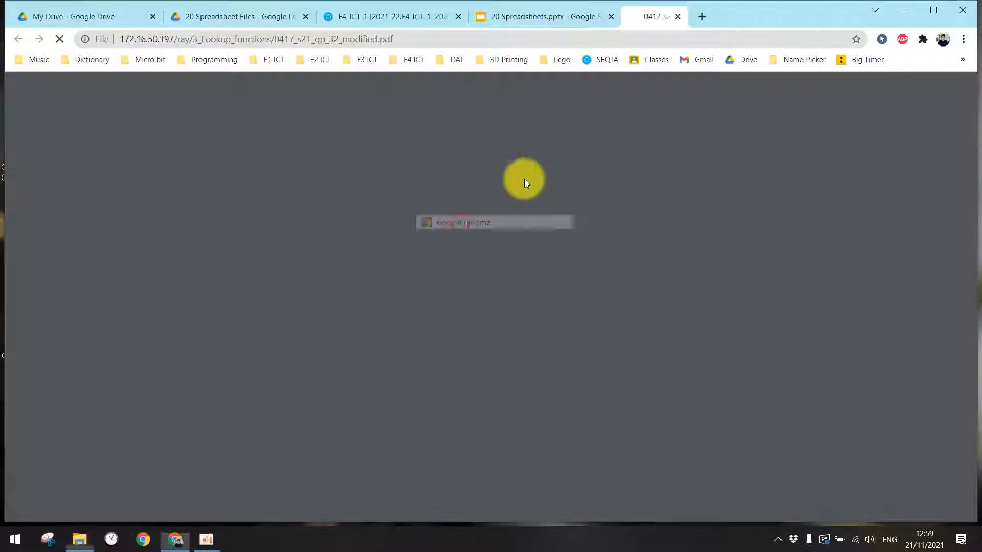
scroll(516, 204, "down", 5)
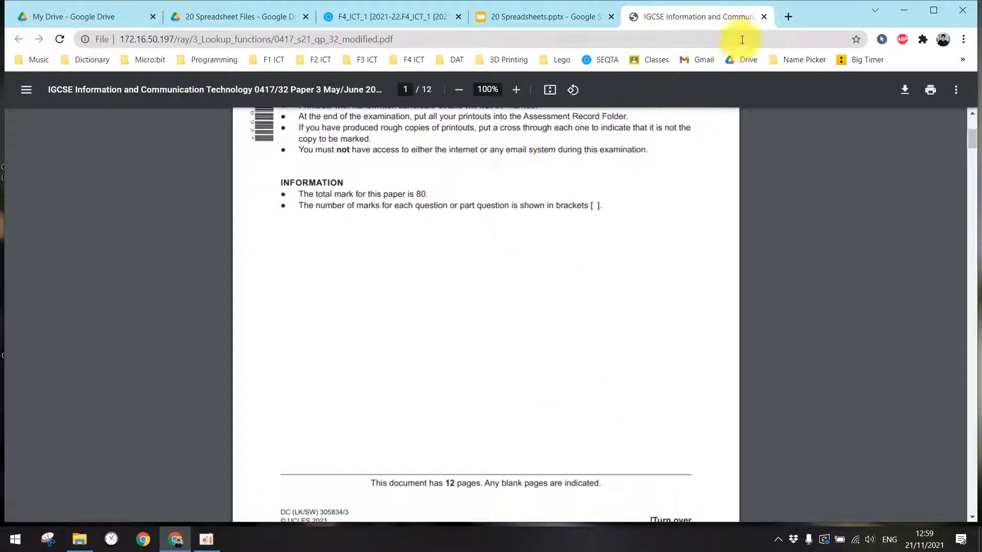
left_click(762, 19)
left_click(897, 12)
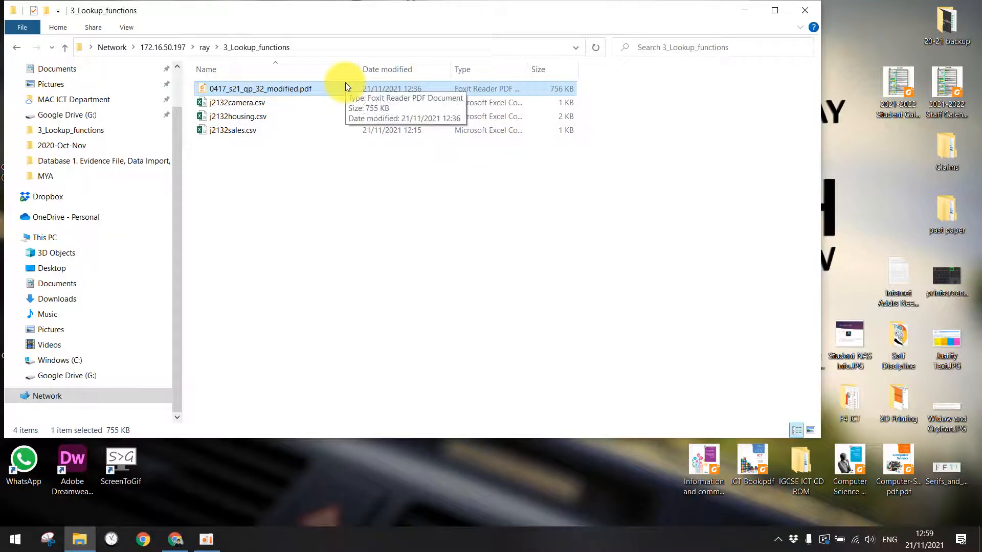
Open 0417_s21_qp_32_modified.pdf in Foxit Reader and look over its cover page
double_click(270, 88)
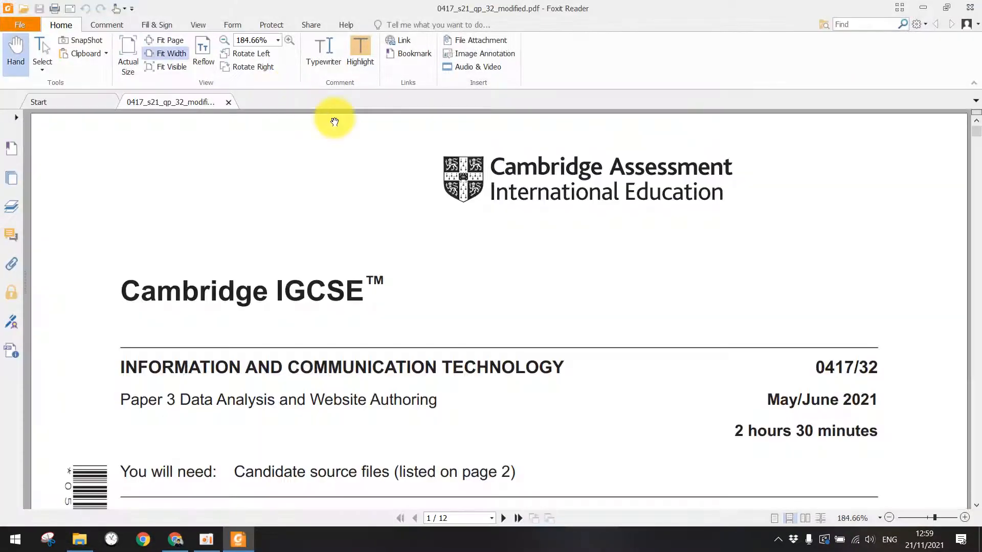
scroll(568, 224, "down", 10)
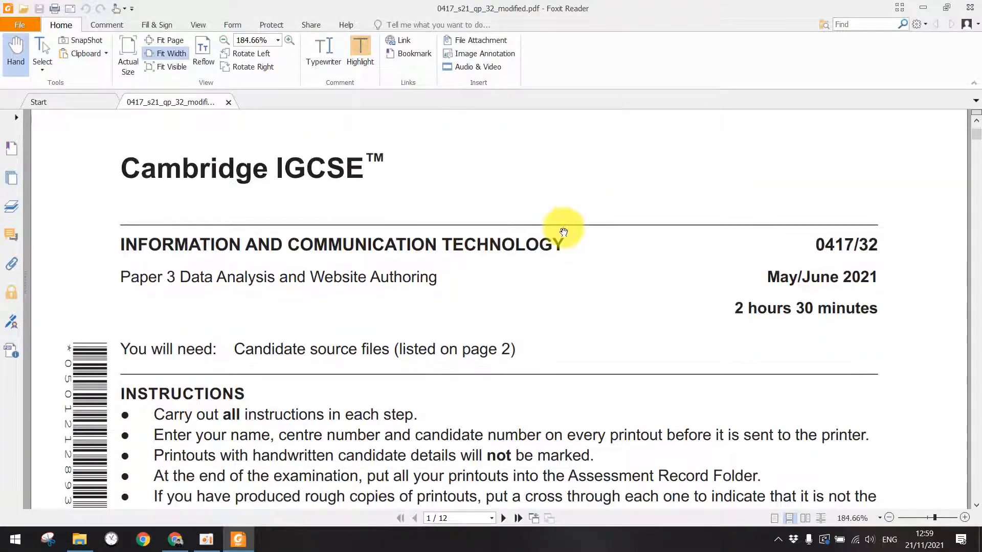
scroll(546, 234, "down", 5)
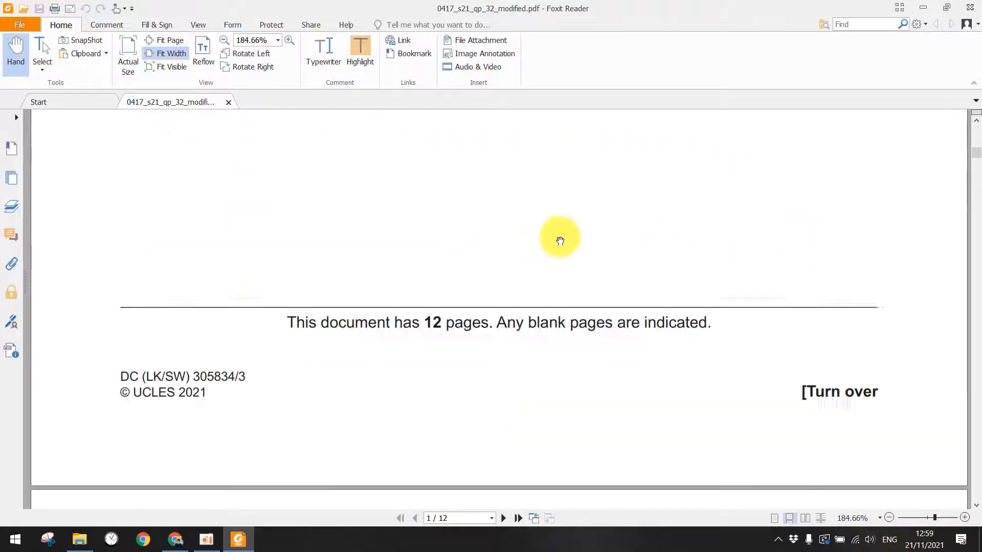
scroll(558, 238, "up", 10)
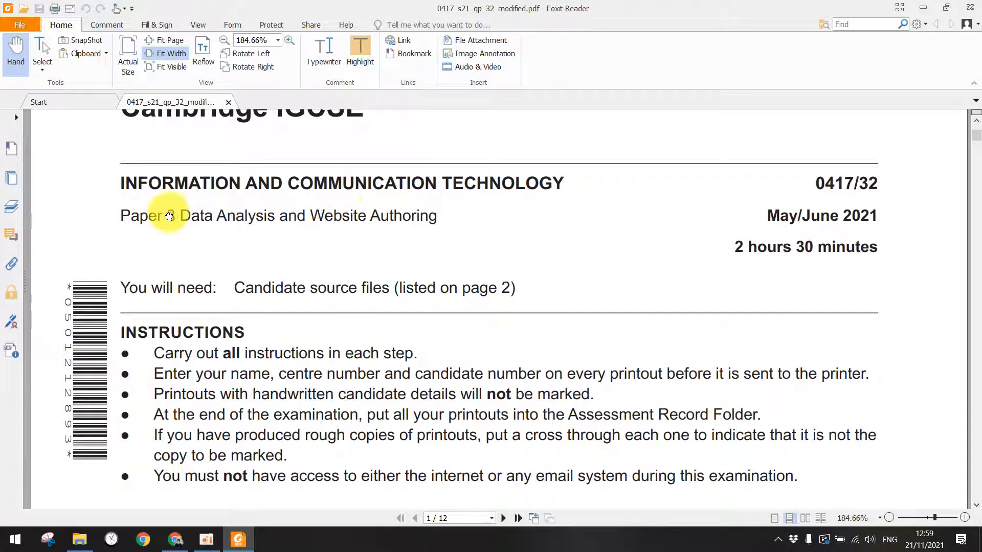
Highlight "Paper 3" and "Data Analysis" in the paper title line on the cover page
left_click_drag(174, 211, 115, 216)
triple_click(170, 214)
left_click(170, 214)
left_click(355, 53)
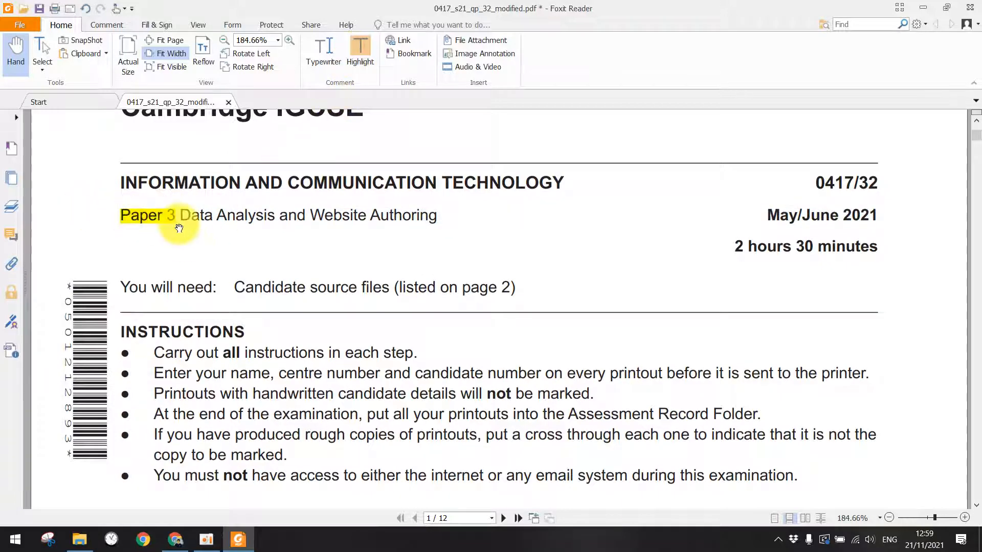
scroll(268, 212, "down", 1)
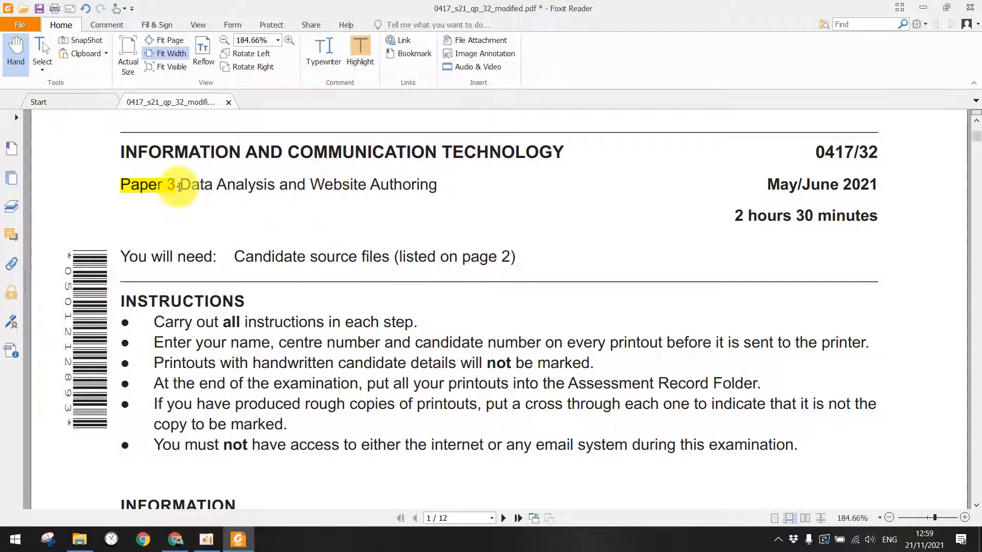
left_click_drag(179, 186, 263, 213)
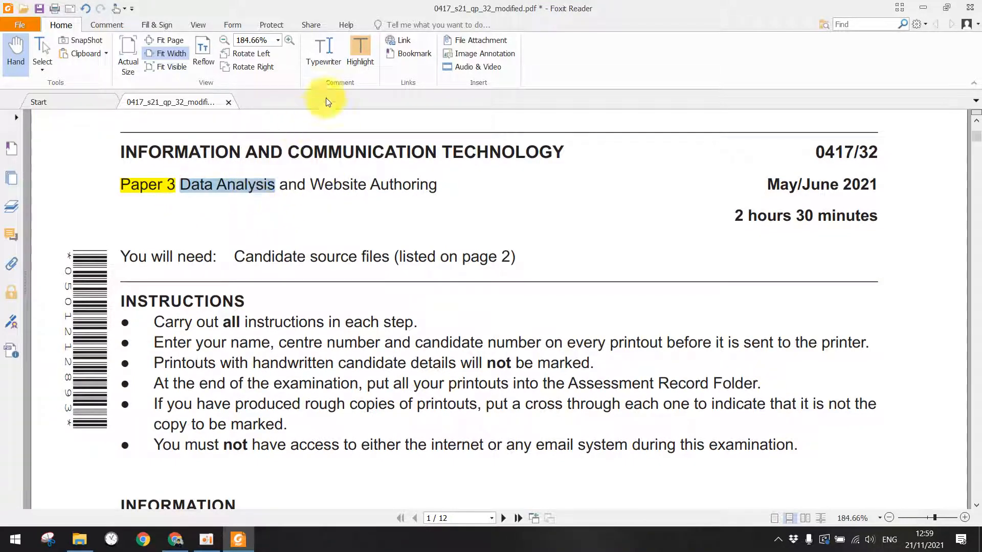
left_click(360, 57)
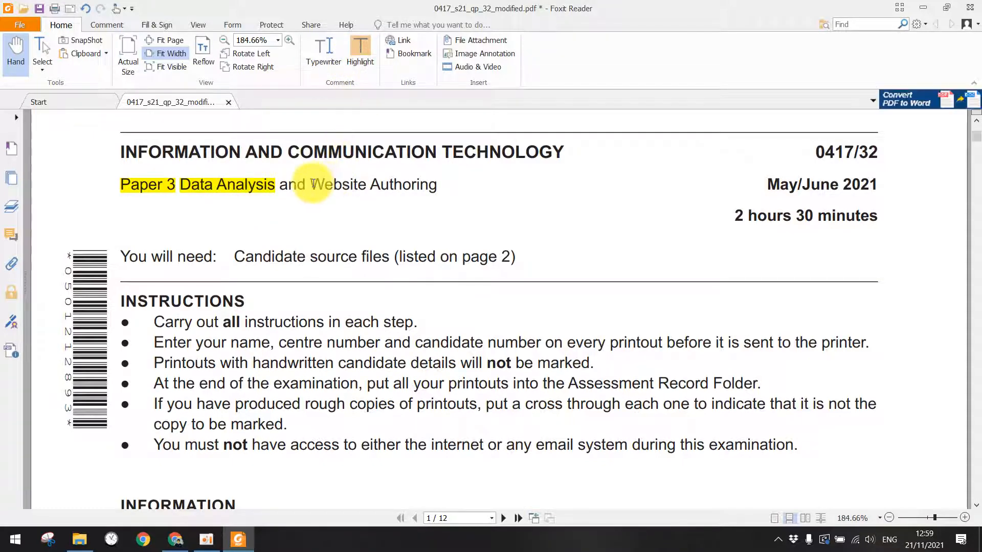
left_click_drag(312, 184, 437, 183)
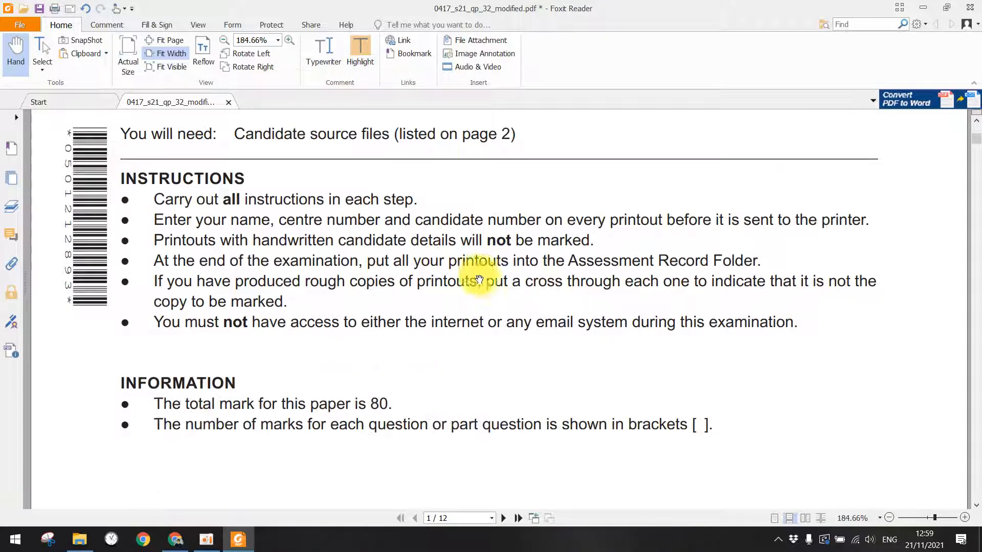
Highlight "pounds (£" and "2 decimal places" in the introduction to Task 5 – Data Analysis on page 6
scroll(596, 259, "down", 10)
scroll(489, 290, "down", 15)
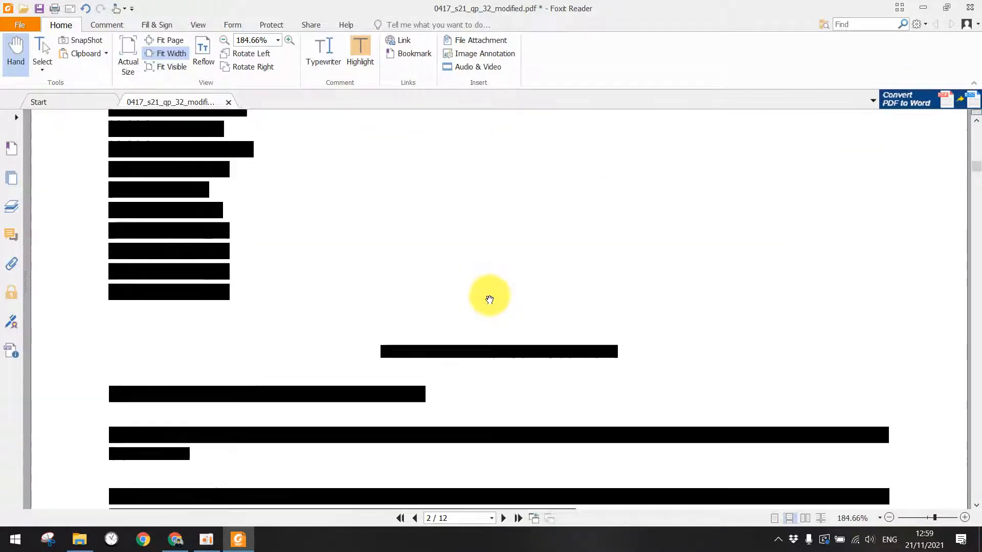
scroll(487, 303, "down", 15)
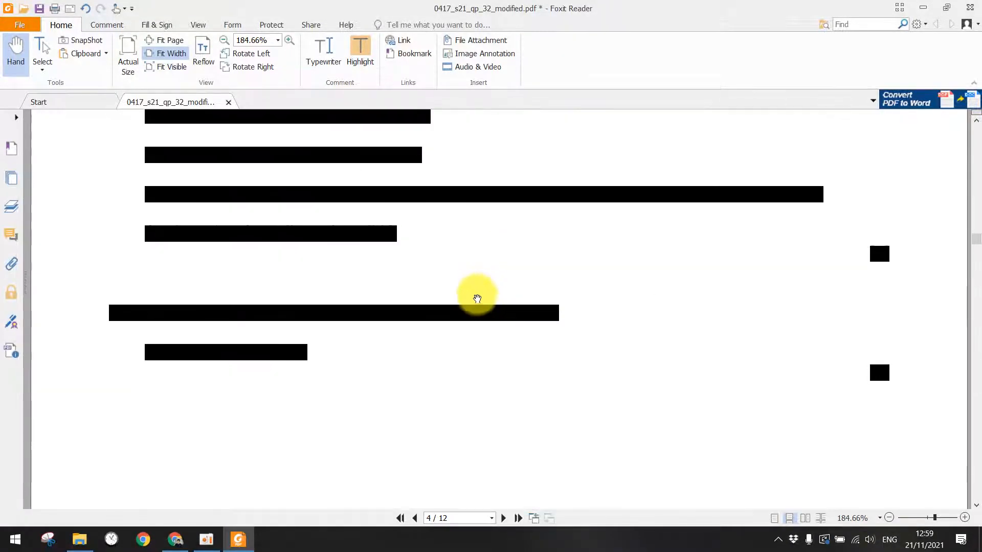
scroll(480, 300, "down", 15)
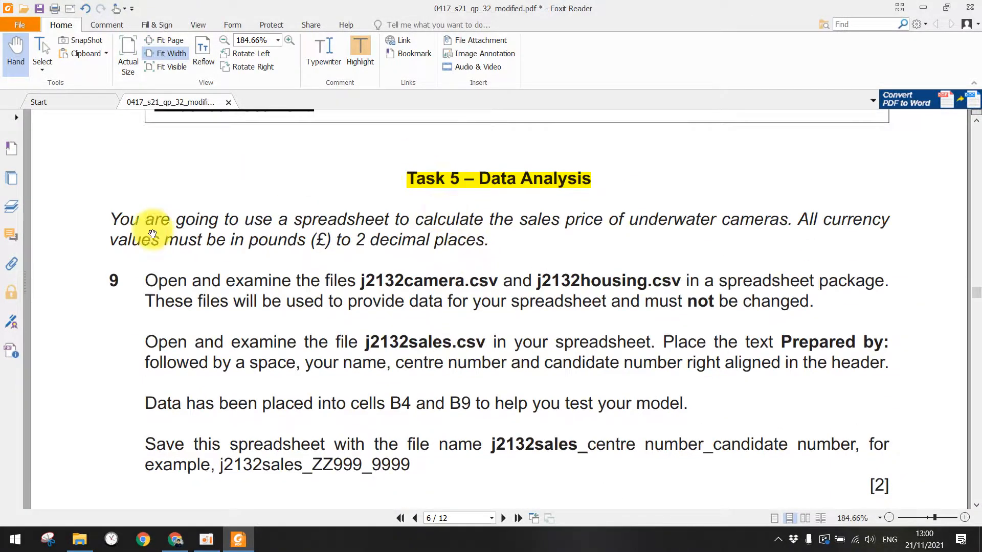
left_click(138, 216)
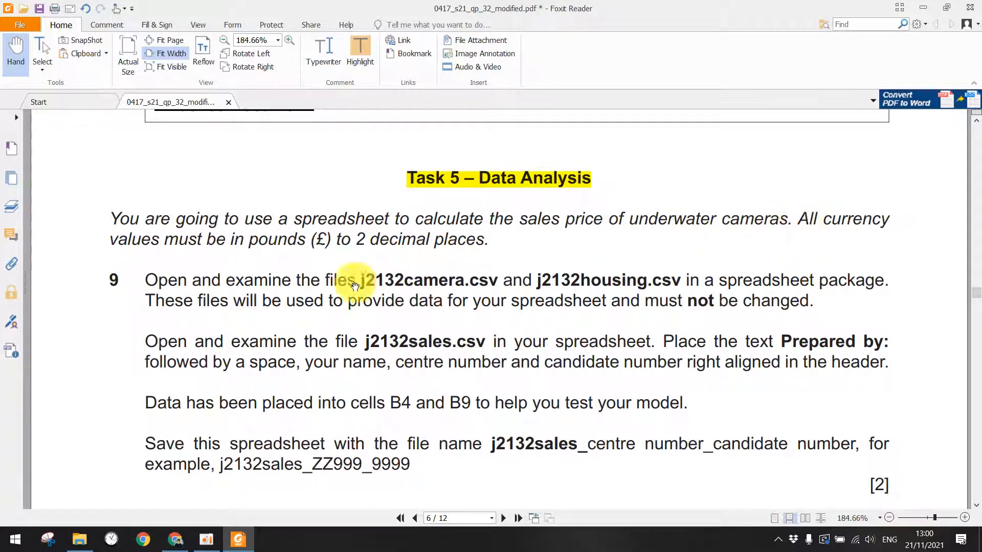
left_click_drag(252, 239, 330, 239)
left_click(350, 53)
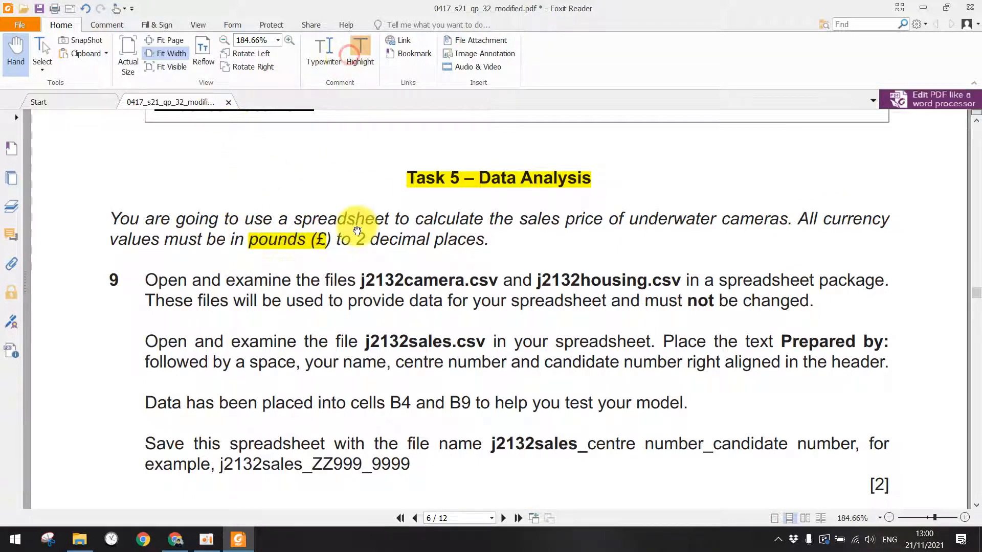
left_click_drag(358, 240, 484, 240)
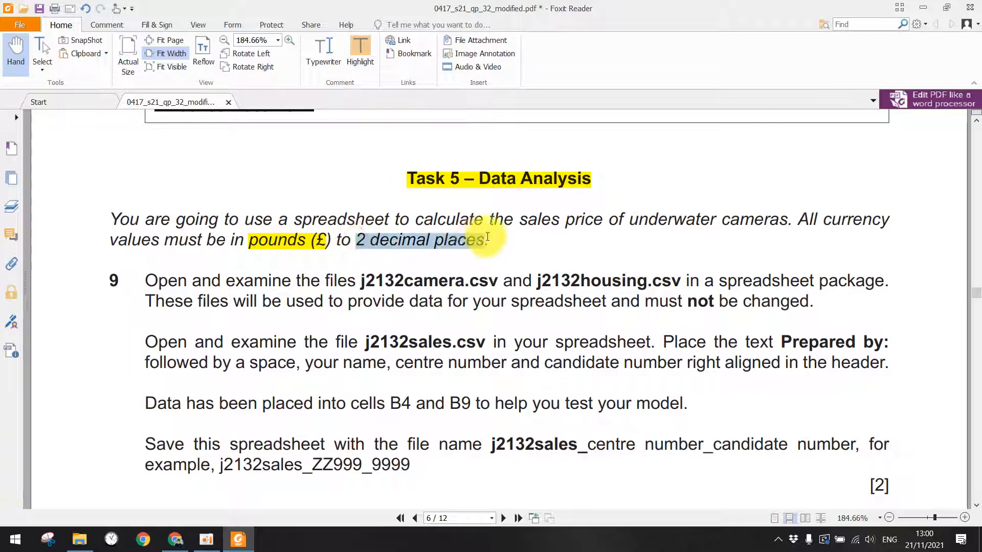
left_click(360, 53)
Read question 9's instructions on the files j2132camera.csv, j2132housing.csv and j2132sales.csv and the required header text
scroll(281, 274, "down", 1)
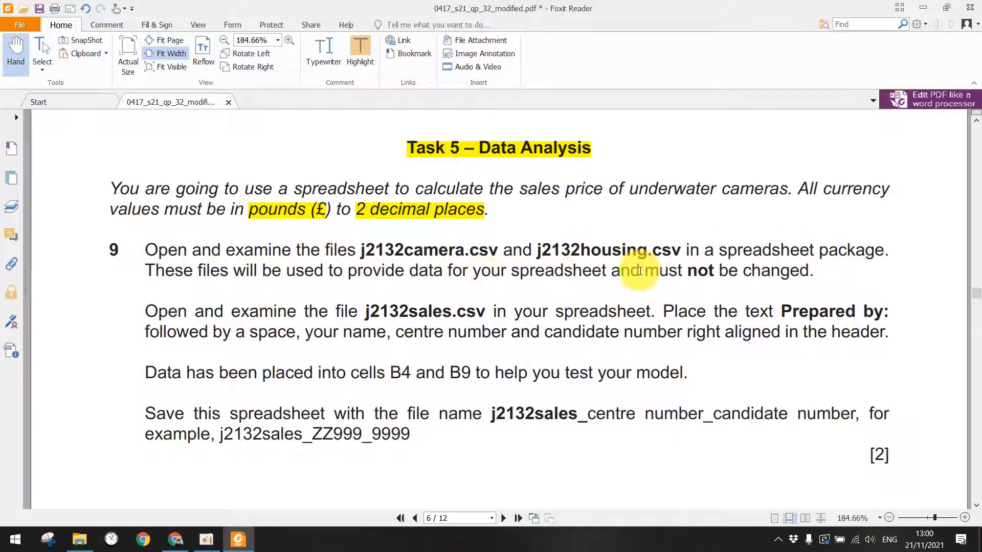
left_click_drag(639, 271, 723, 290)
left_click(721, 289)
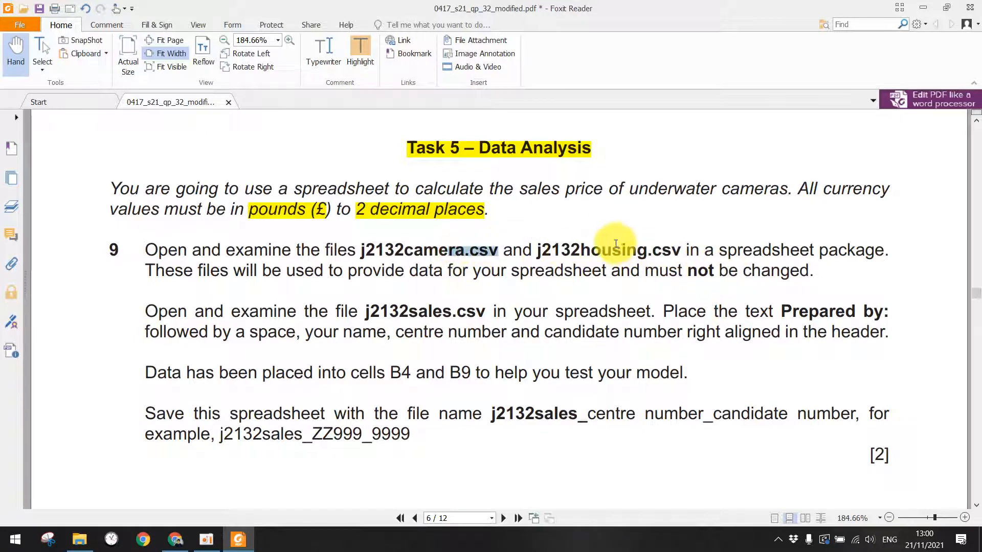
left_click_drag(612, 250, 663, 250)
left_click_drag(724, 273, 779, 272)
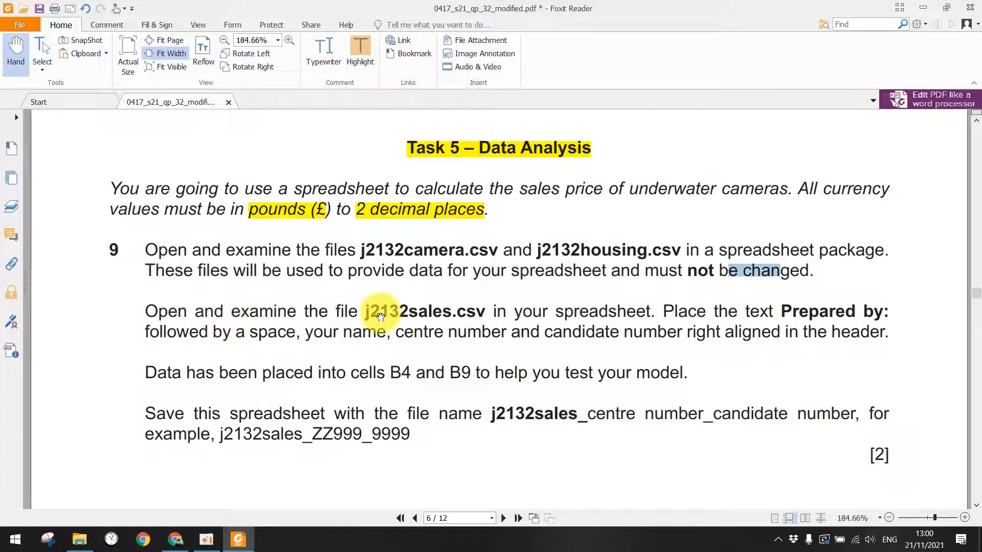
left_click_drag(418, 310, 471, 309)
left_click_drag(548, 313, 623, 313)
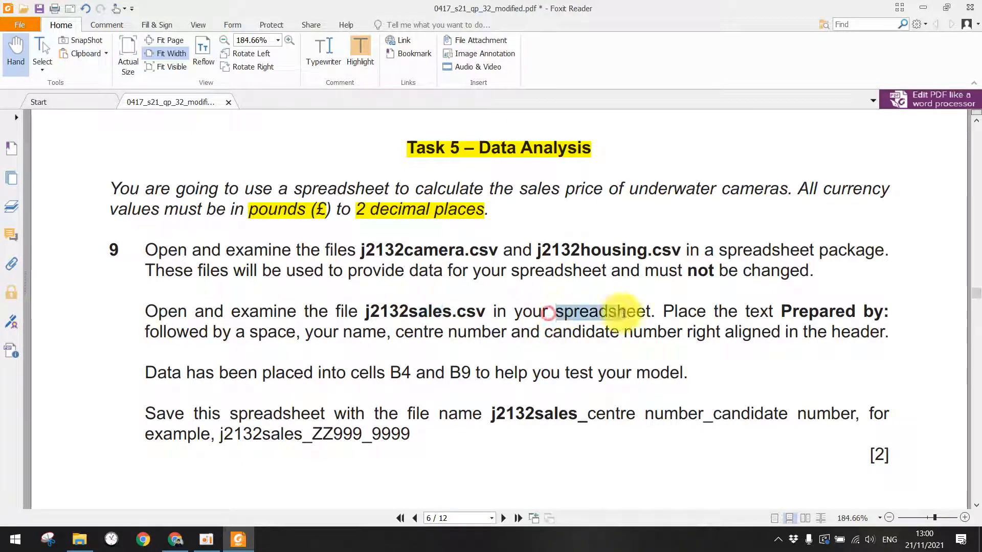
left_click(703, 311)
left_click_drag(704, 311, 854, 312)
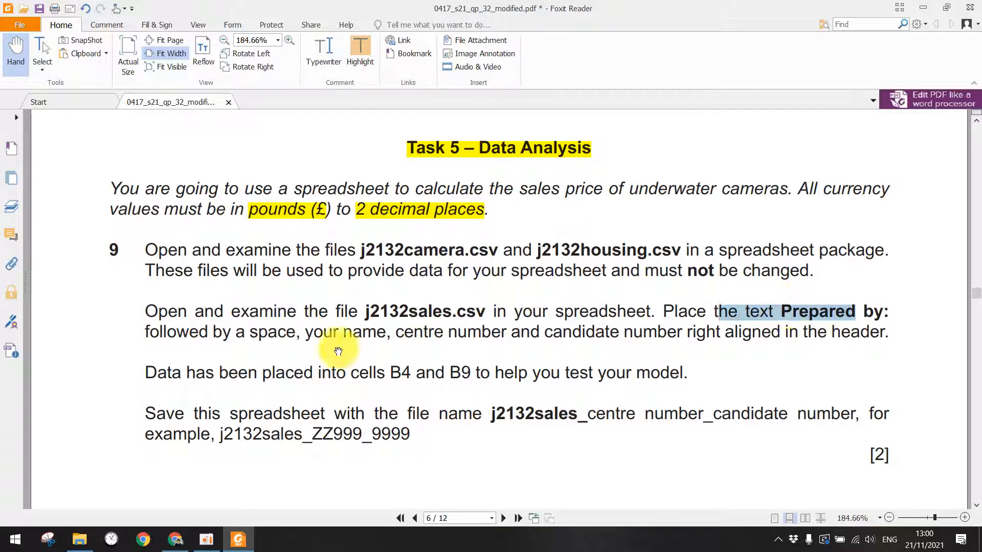
left_click(309, 338)
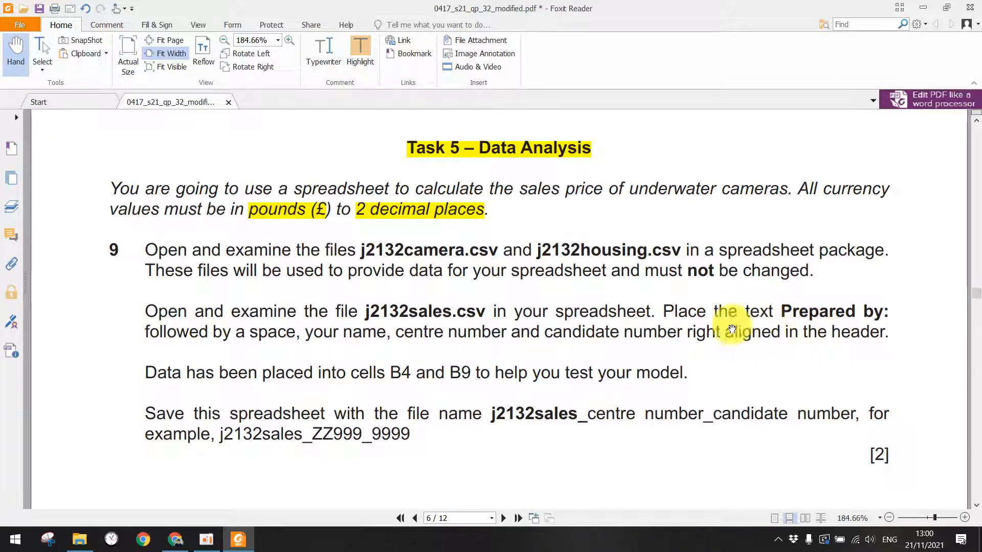
Highlight "header" and "Prepared by:" in the second paragraph of question 9
left_click_drag(809, 327, 887, 329)
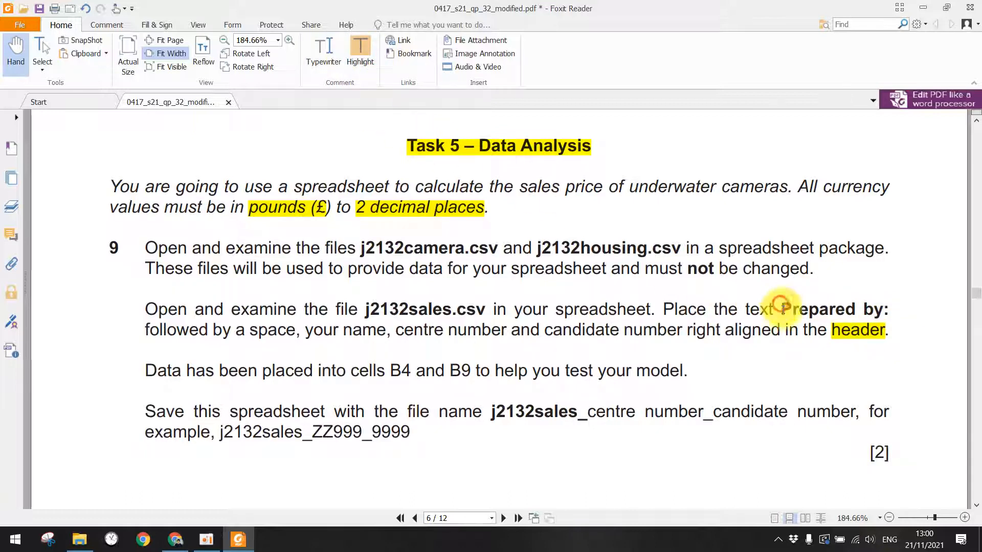
left_click_drag(781, 305, 888, 309)
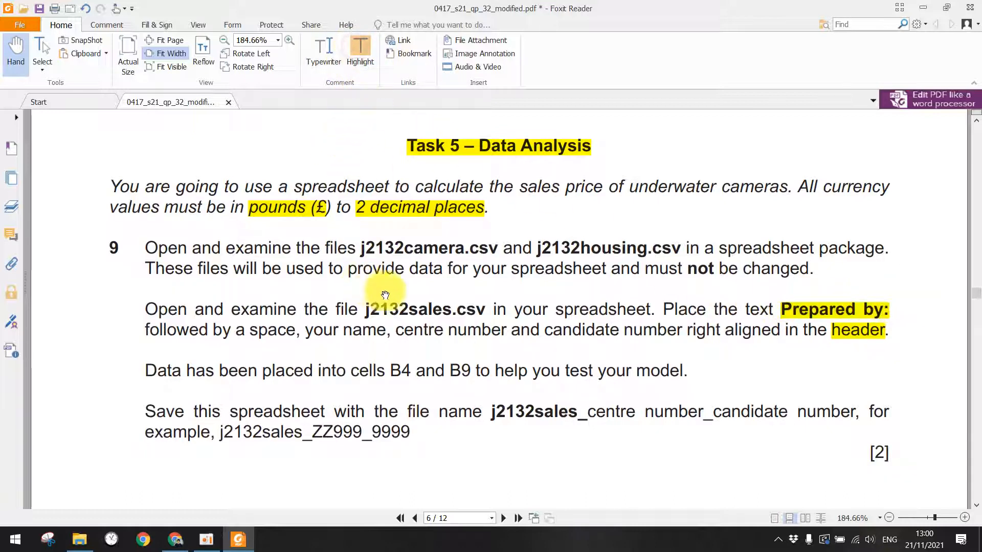
Highlight "j2132sales" in the second paragraph of question 9
left_click_drag(398, 307, 438, 296)
left_click(415, 312)
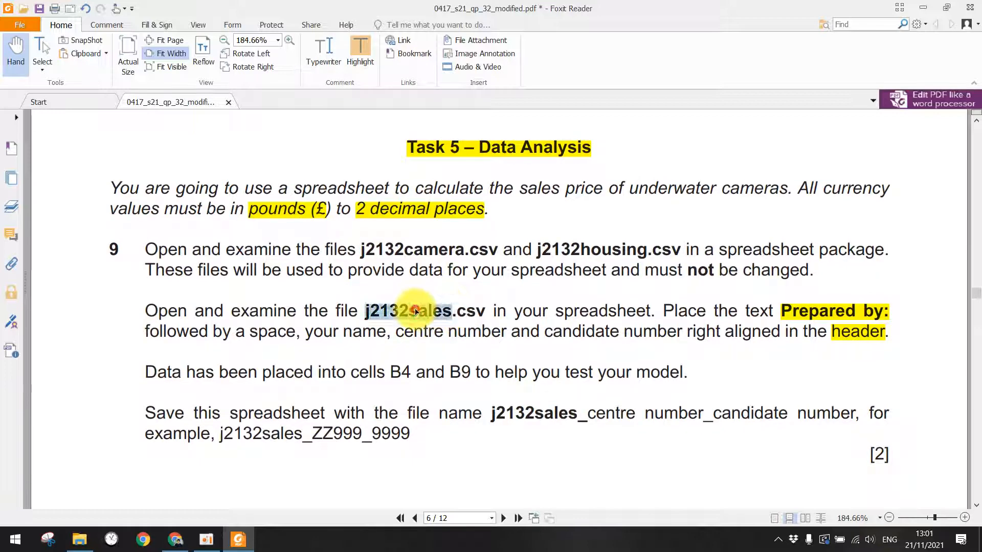
left_click(433, 322)
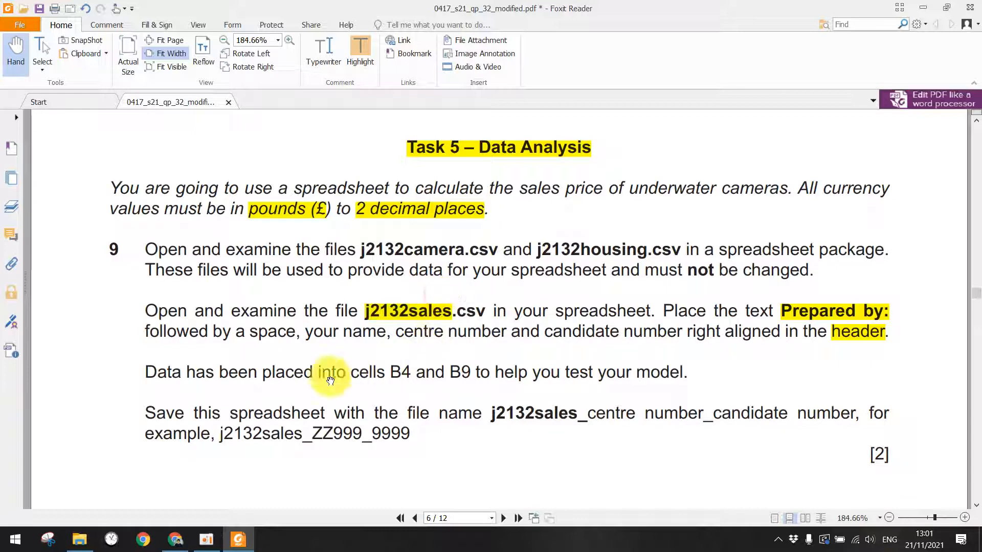
scroll(329, 373, "down", 1)
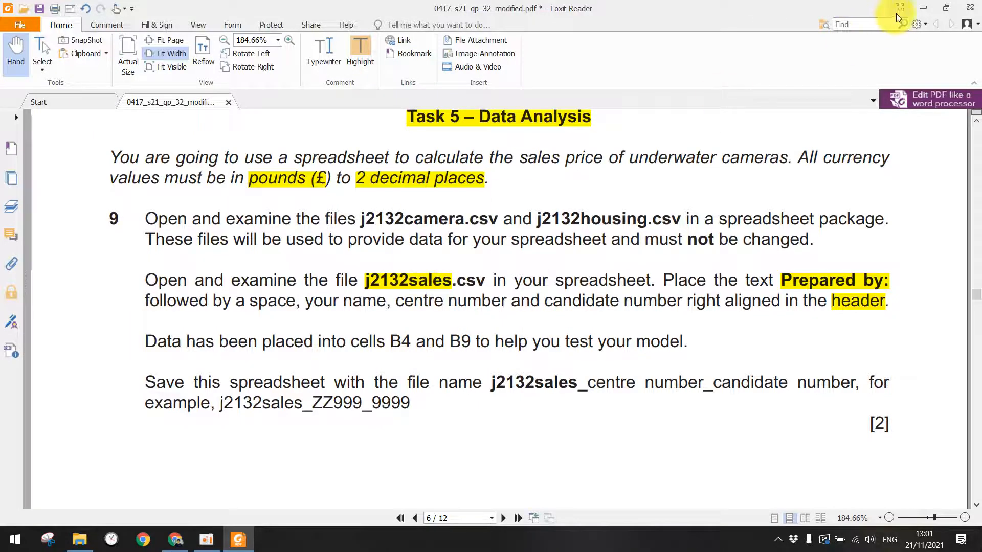
Switch to the 3_Lookup_functions folder and open j2132sales.csv in Excel
left_click(921, 9)
double_click(265, 131)
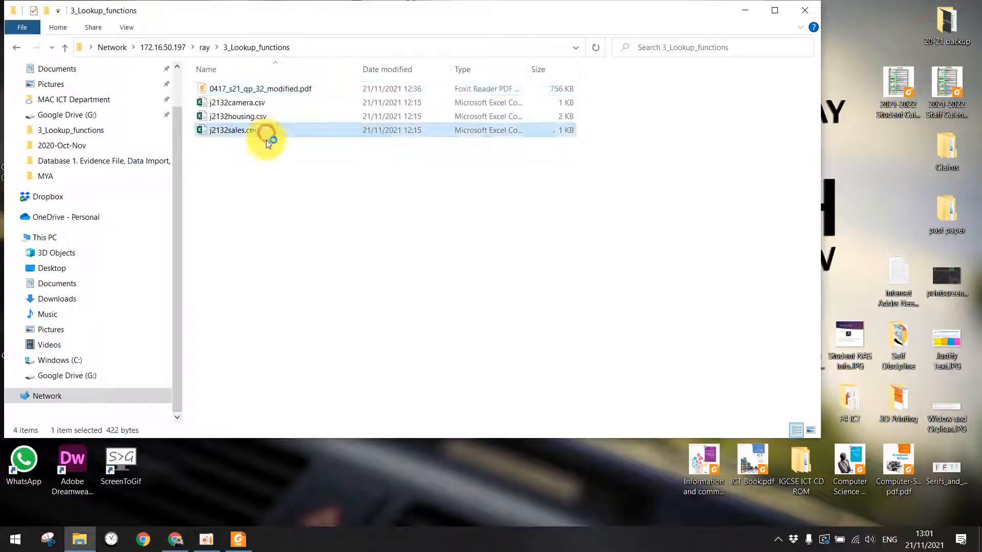
double_click(289, 132)
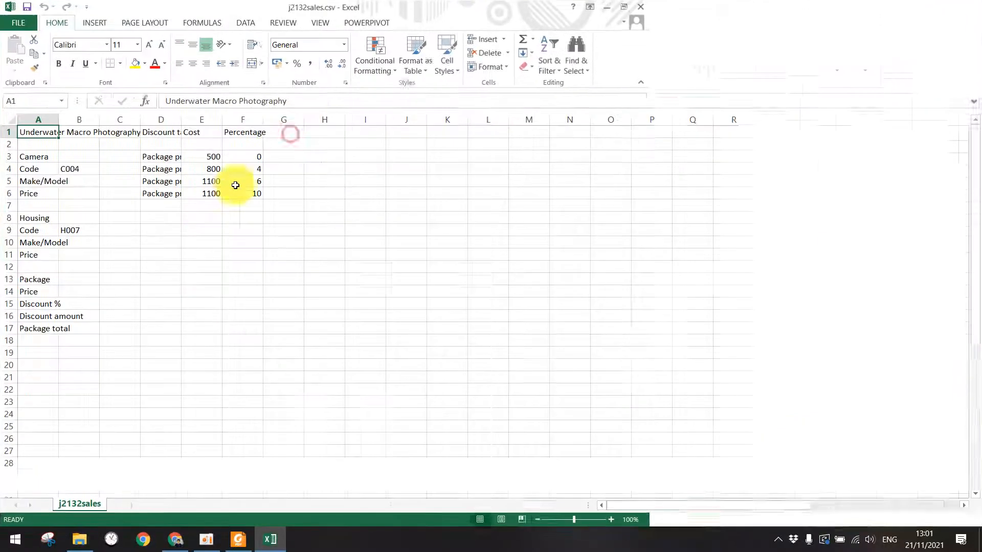
Try clearing the camera code in B4 and the housing code in B9, and undo both deletions
left_click(75, 170)
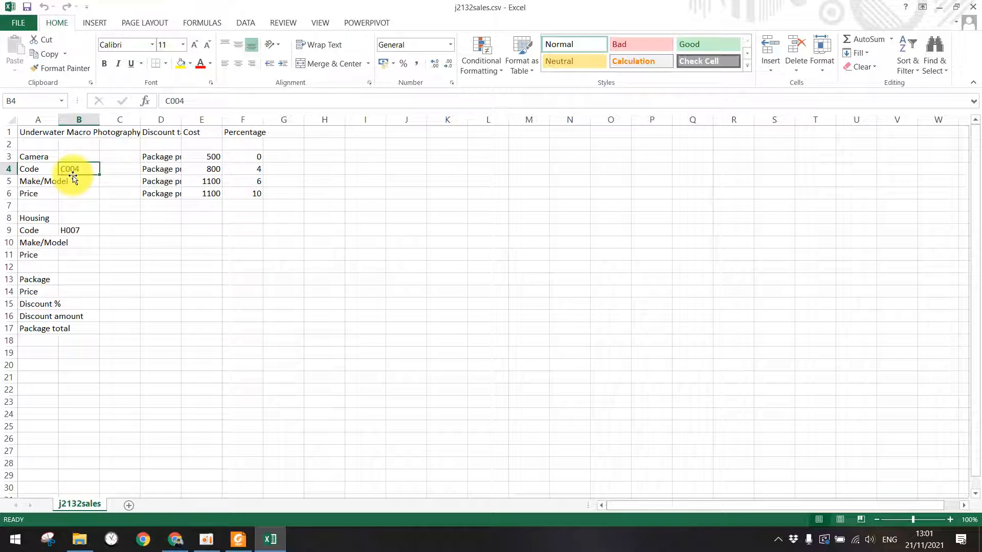
key("BackSpace")
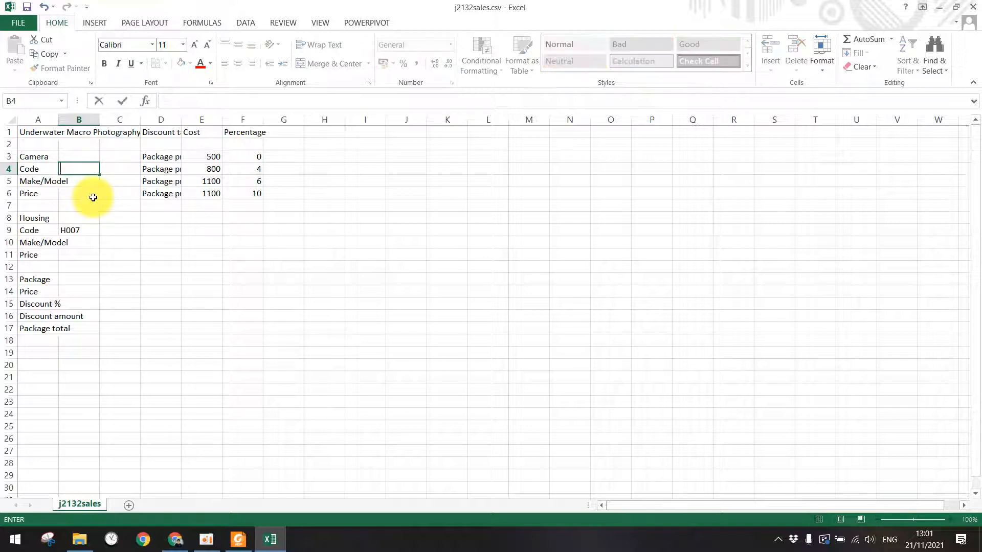
left_click(83, 232)
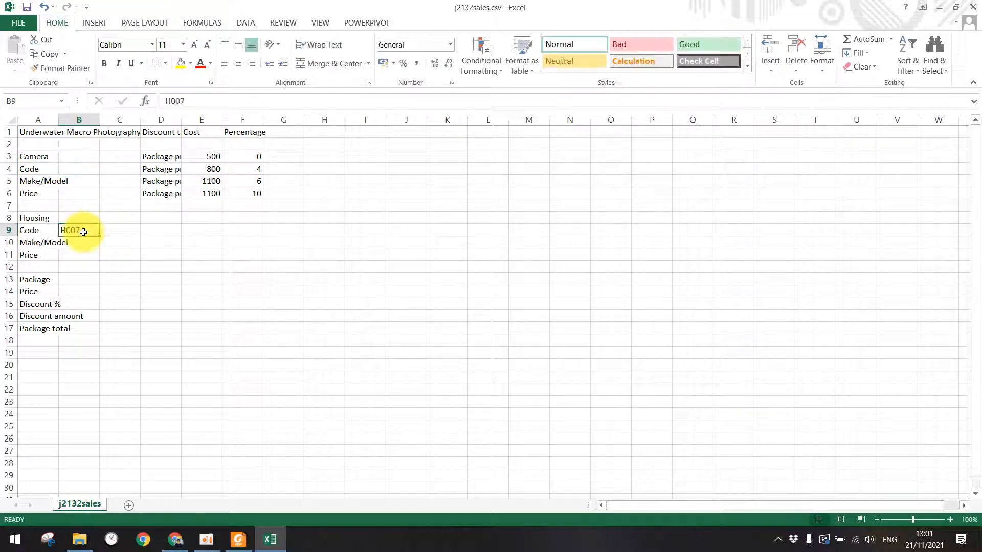
key("BackSpace")
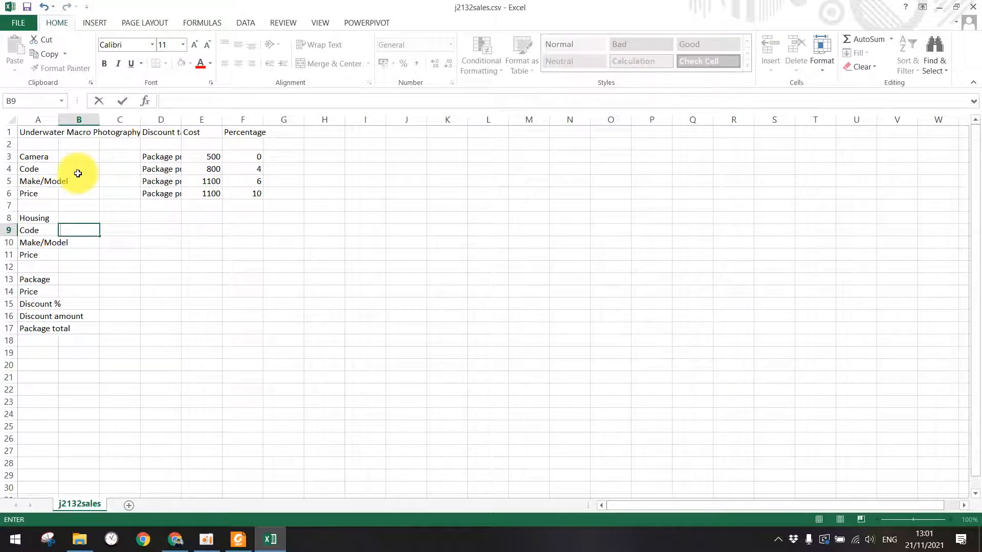
left_click(202, 264)
key("ctrl+z")
key("ctrl+z")
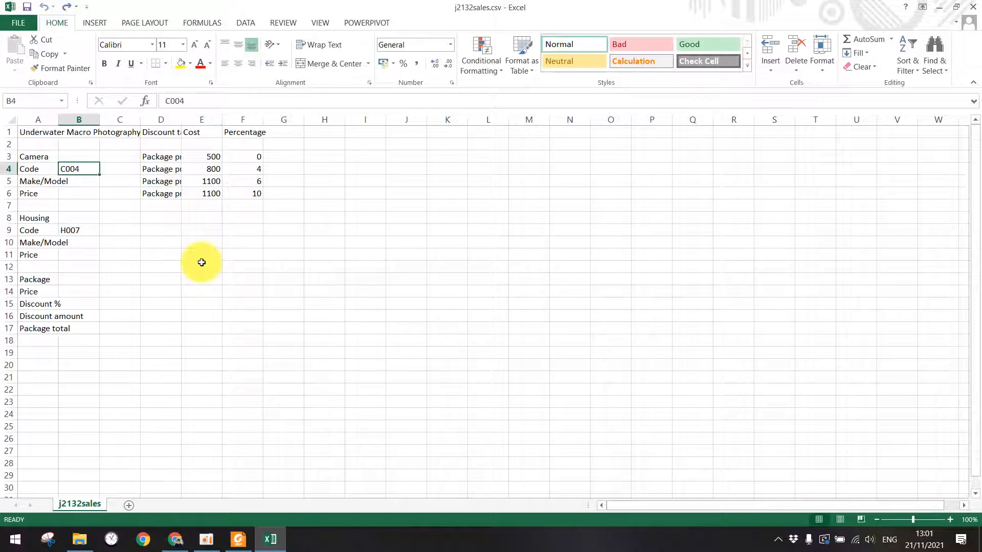
Open j2132camera.csv, locate code C004, and dock the workbook side by side with the 3_Lookup_functions folder window
left_click(940, 7)
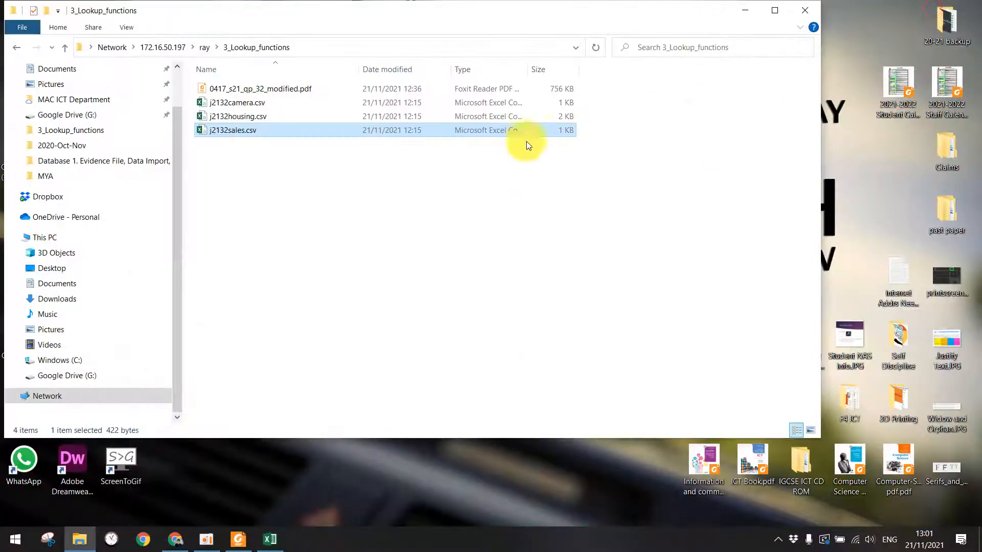
left_click(239, 104)
double_click(243, 102)
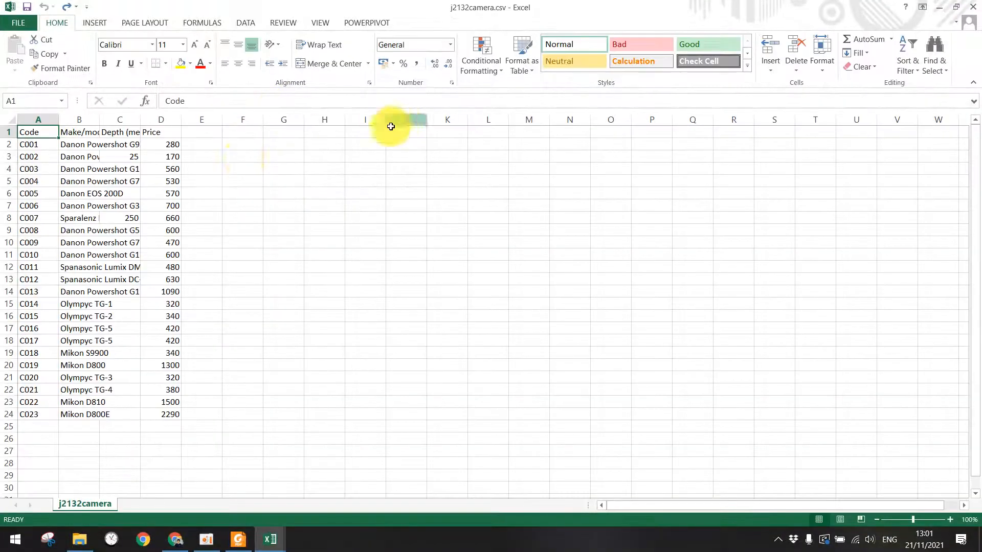
left_click(23, 180)
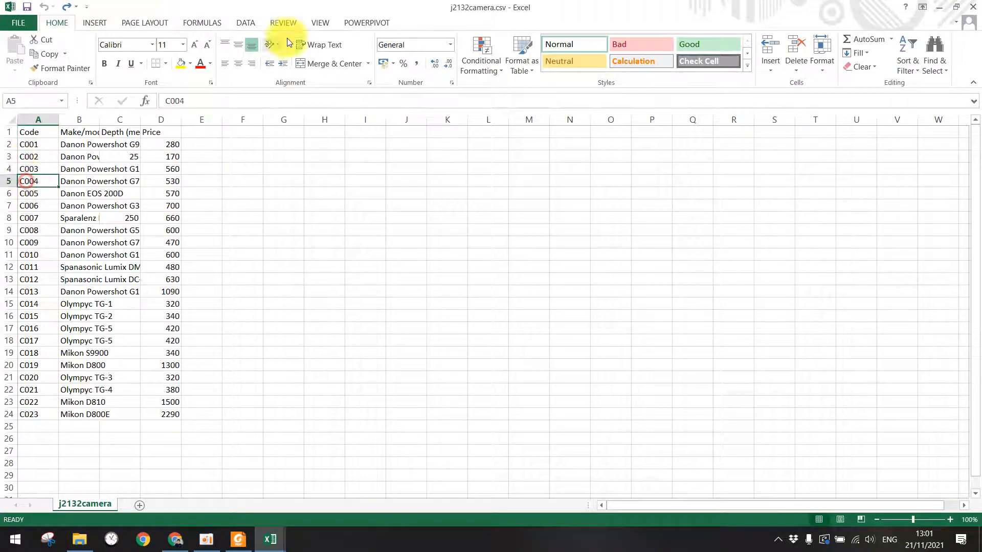
double_click(285, 4)
key("super+Right")
left_click(427, 154)
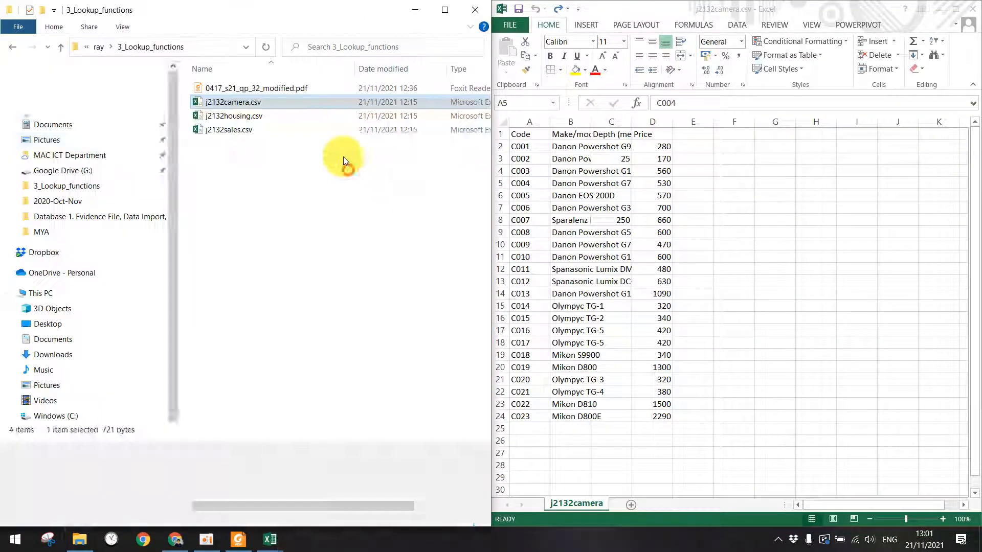
Open j2132housing.csv beside the camera workbook to examine its housing codes, and minimize both workbooks
double_click(207, 116)
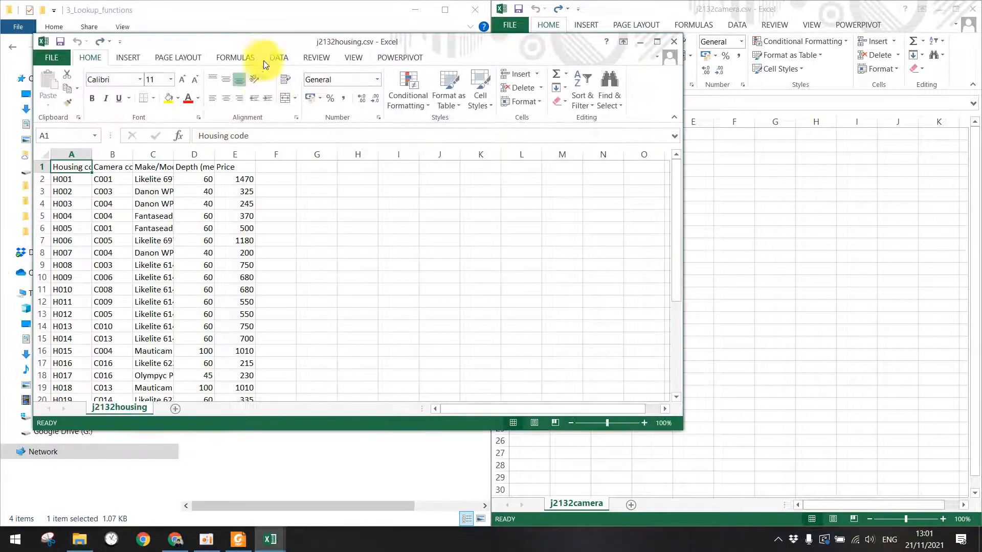
left_click_drag(2, 40, 1, 41)
left_click(23, 183)
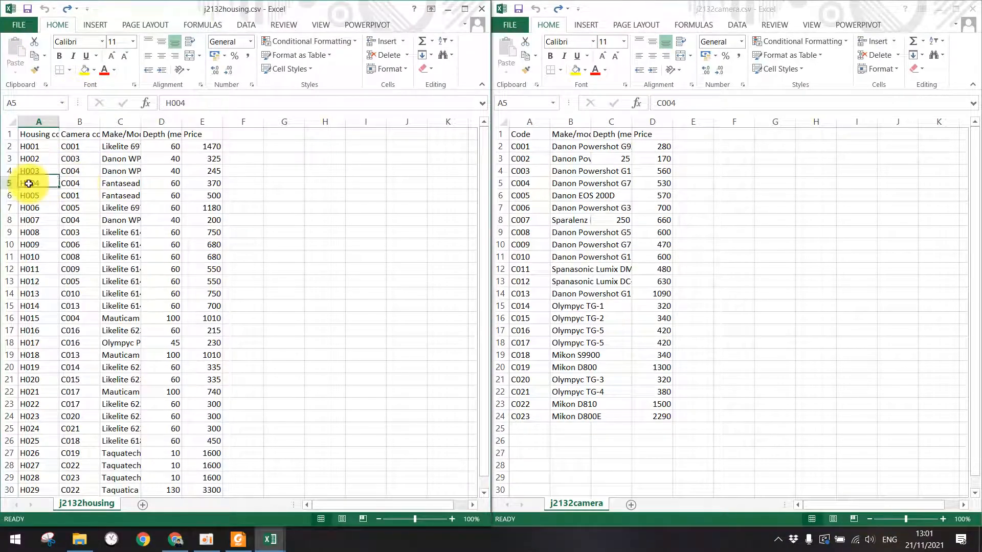
left_click(450, 8)
left_click(945, 7)
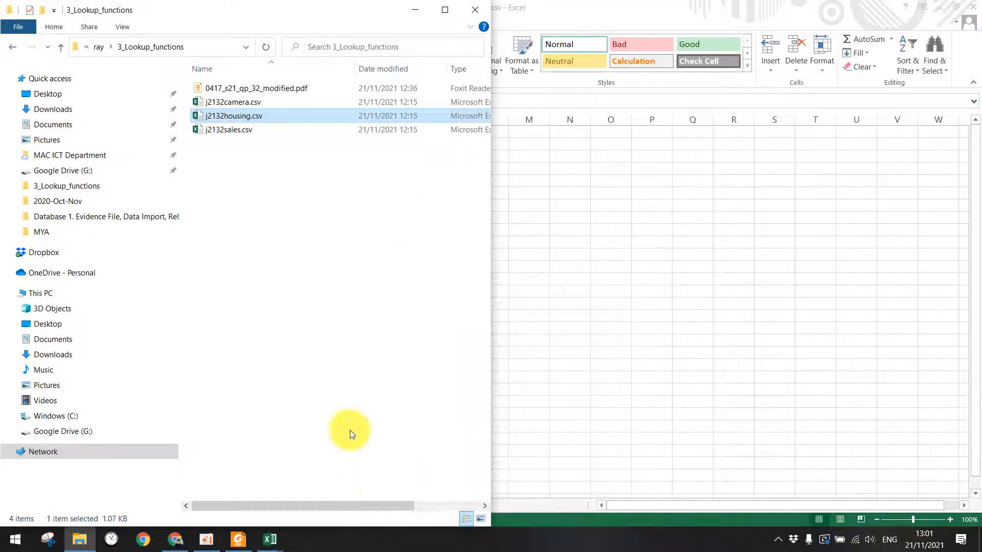
Switch to the exam paper in Foxit Reader and read question 9's instructions on cells B4 and B9 and the required file name
left_click(245, 534)
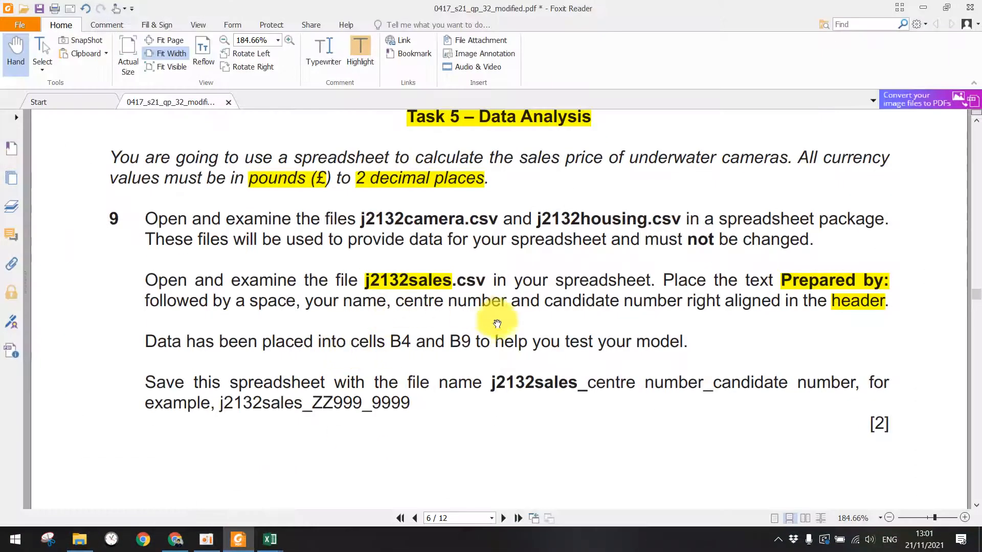
scroll(506, 314, "down", 2)
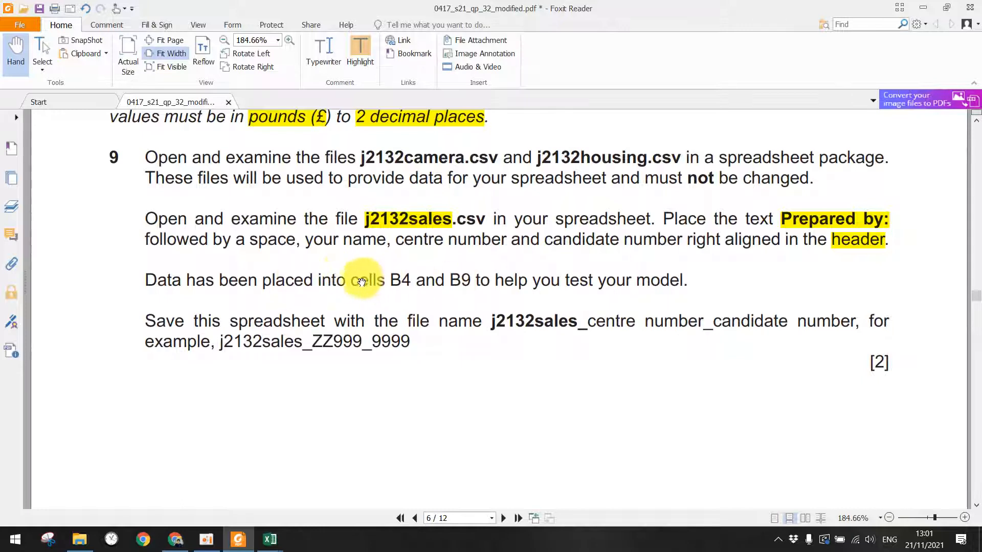
double_click(285, 280)
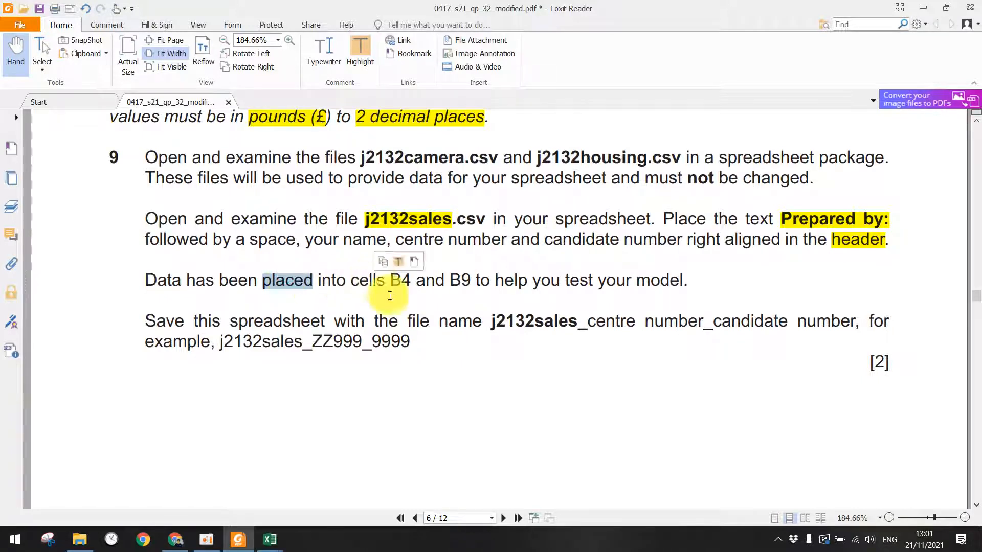
scroll(588, 305, "down", 2)
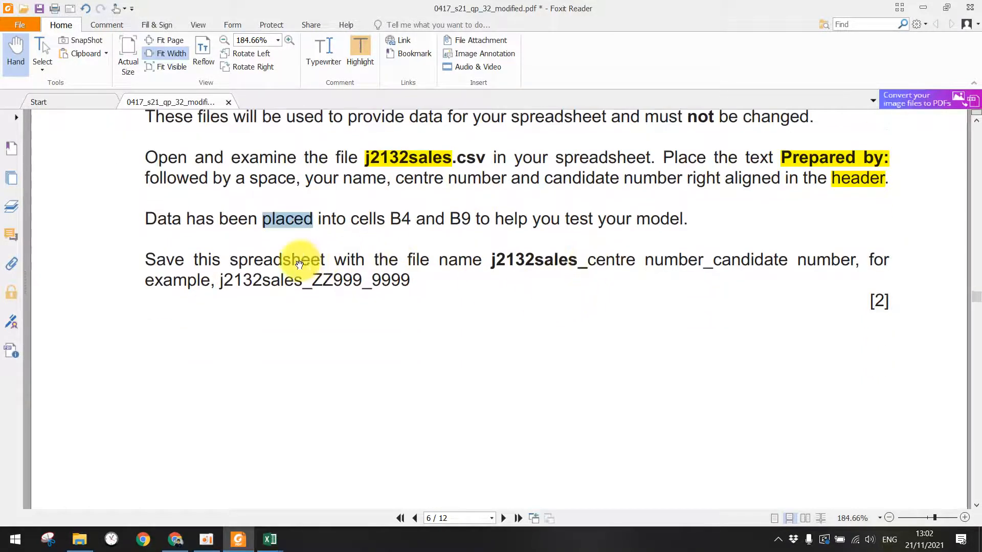
left_click_drag(491, 261, 588, 262)
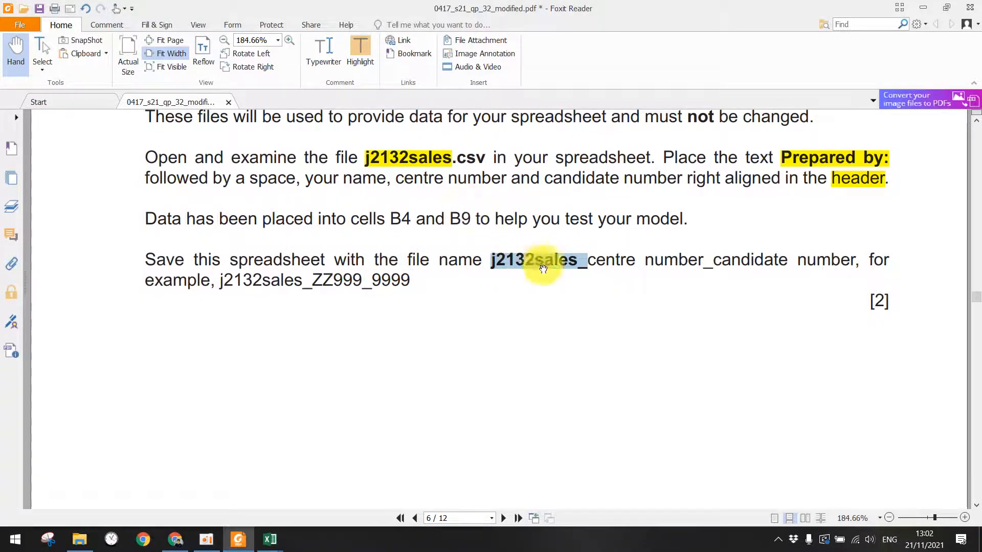
left_click(588, 261)
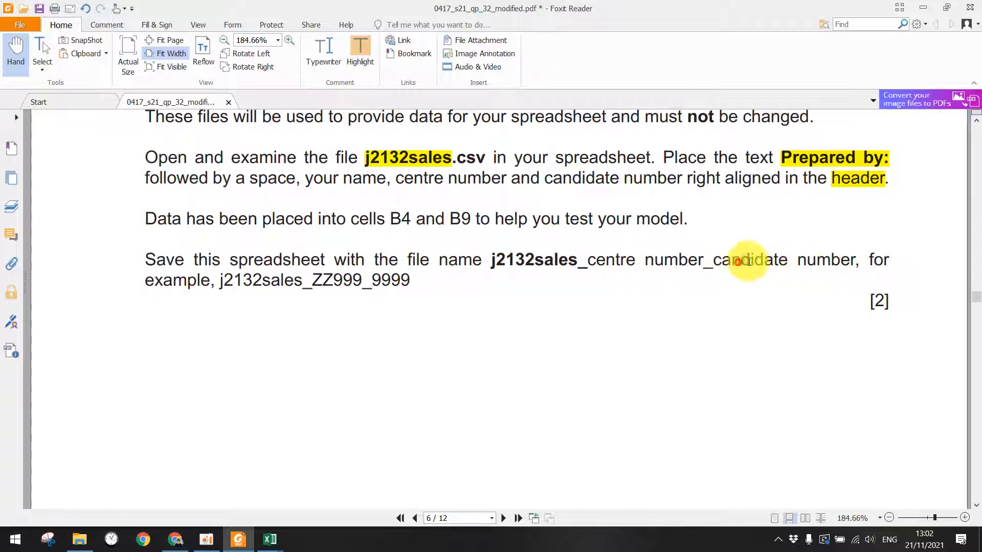
left_click_drag(744, 261, 838, 261)
left_click(254, 281)
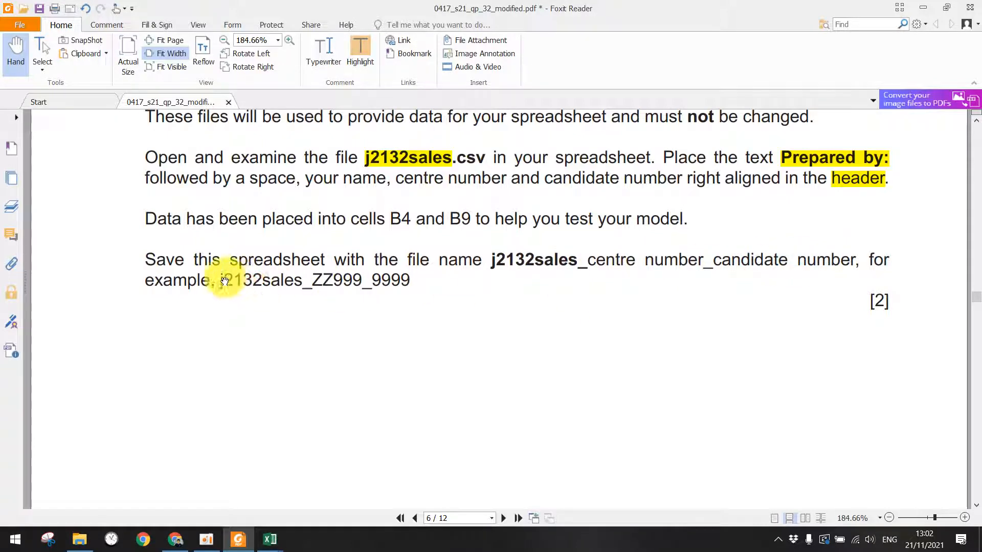
left_click_drag(223, 281, 401, 281)
scroll(515, 310, "up", 2)
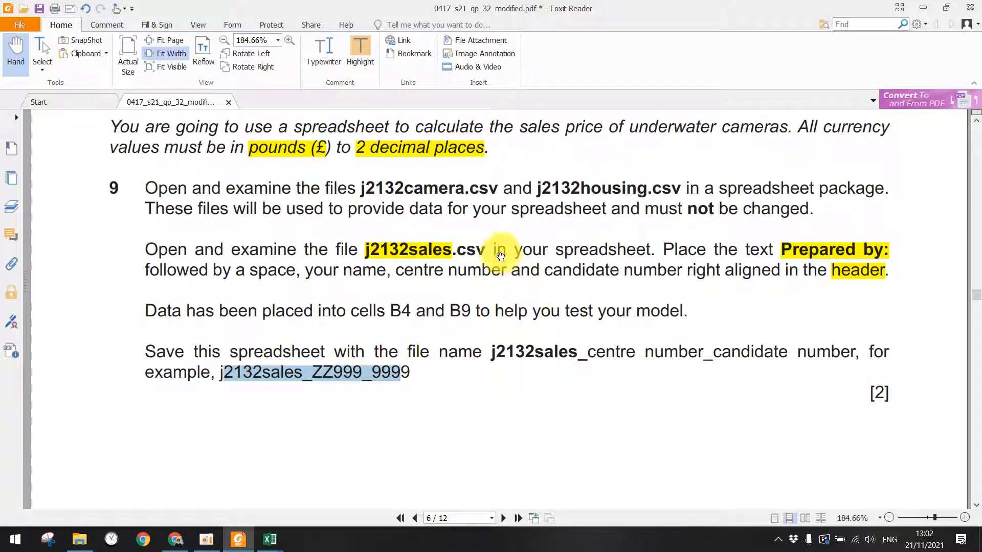
Review the highlighted j2132sales file and the "Prepared by:" header requirement in question 9
left_click(448, 251)
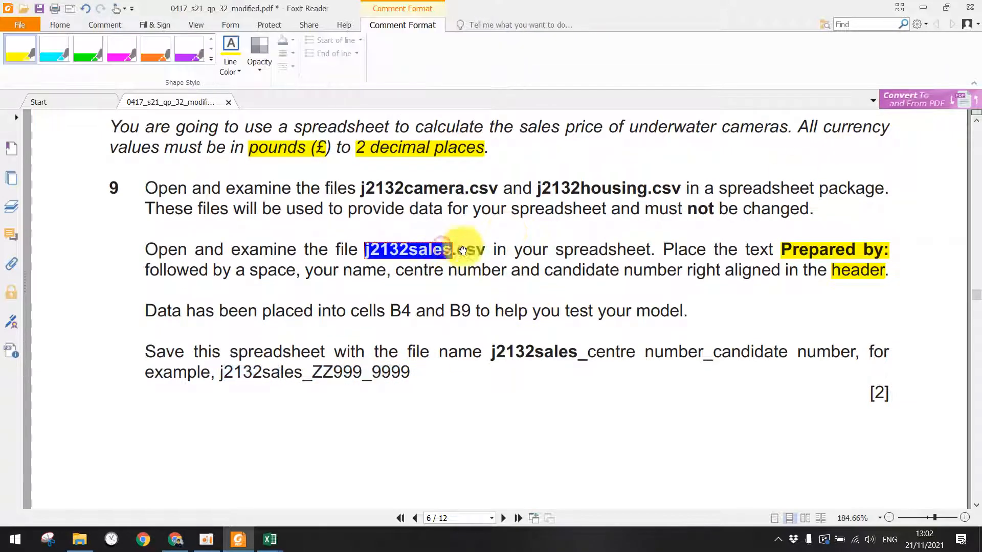
left_click(803, 250)
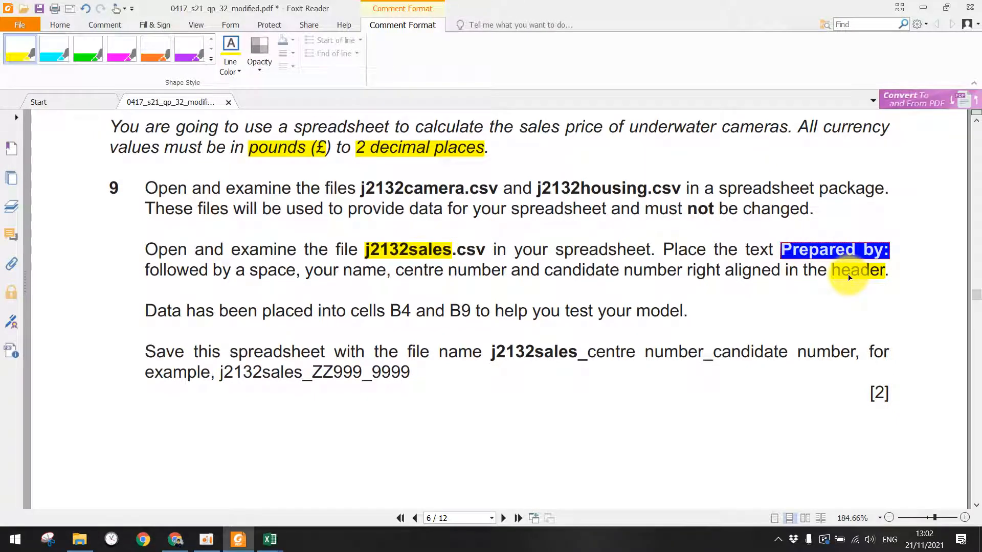
left_click(848, 271)
Switch back to the Excel windows and close all open workbooks, discarding the changes to j2132sales.csv and j2132housing.csv
left_click(923, 7)
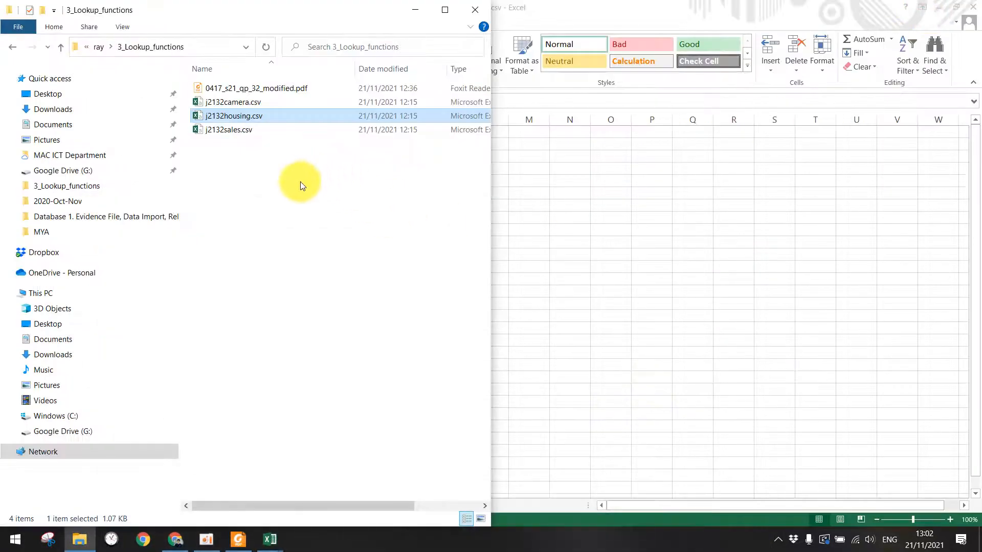
left_click(503, 215)
left_click(968, 17)
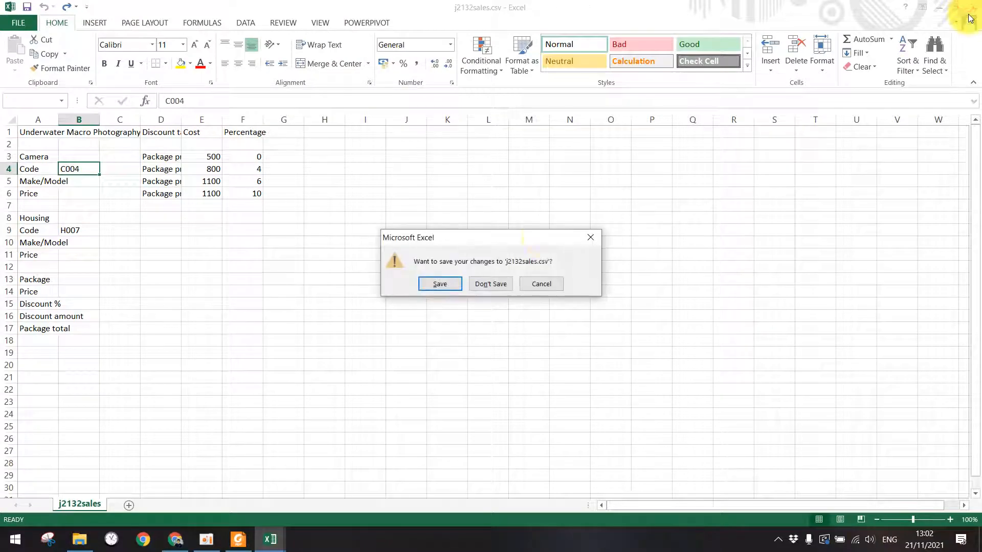
left_click(498, 282)
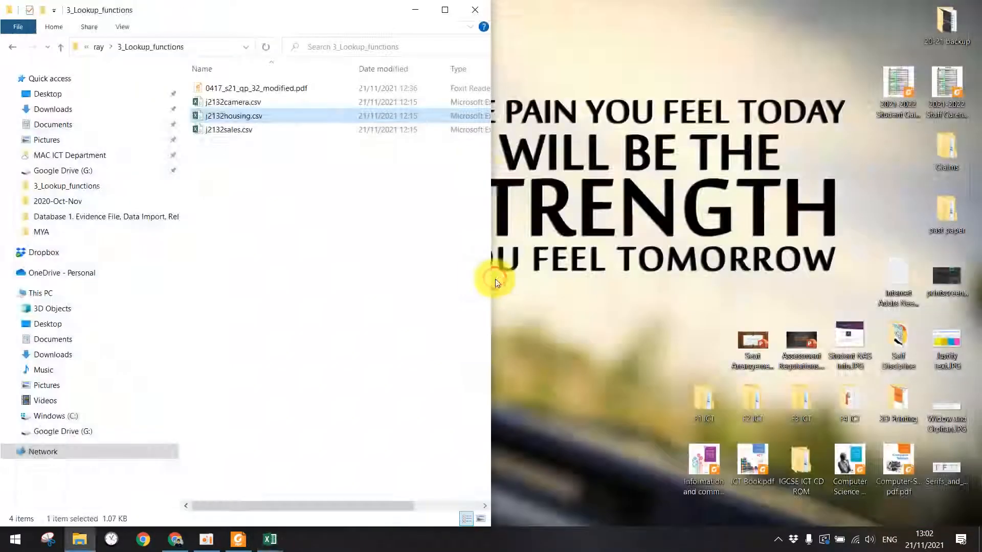
right_click(271, 531)
left_click(257, 511)
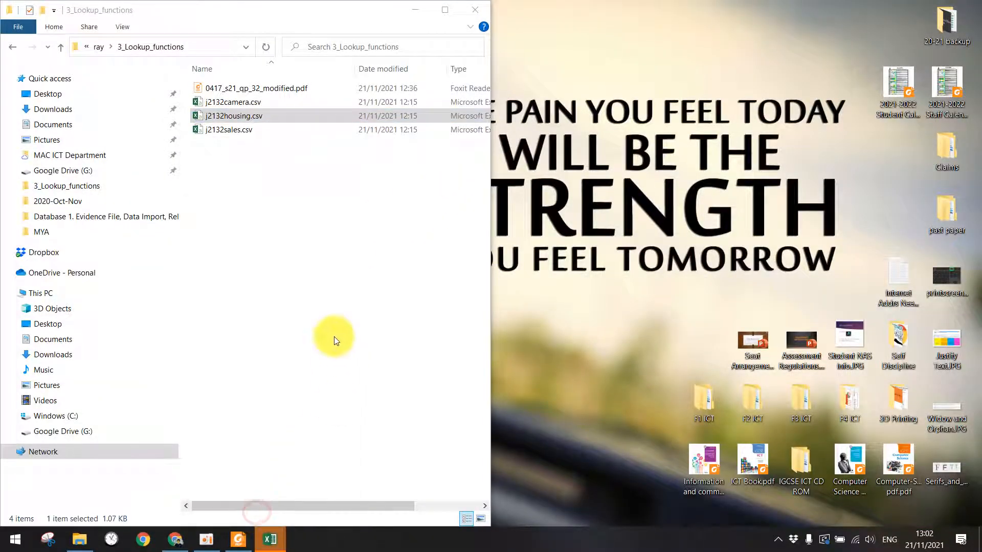
left_click(272, 533)
left_click(290, 474)
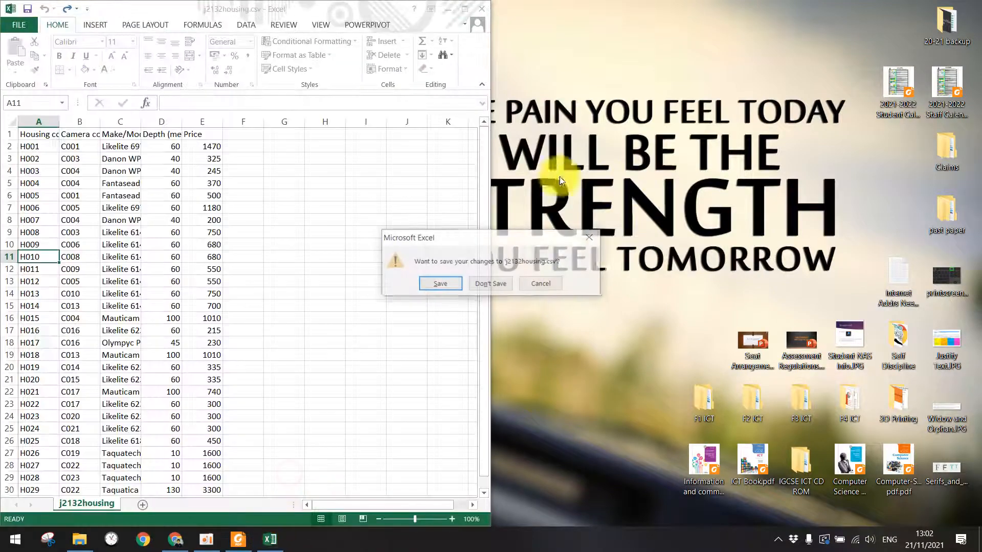
left_click(488, 284)
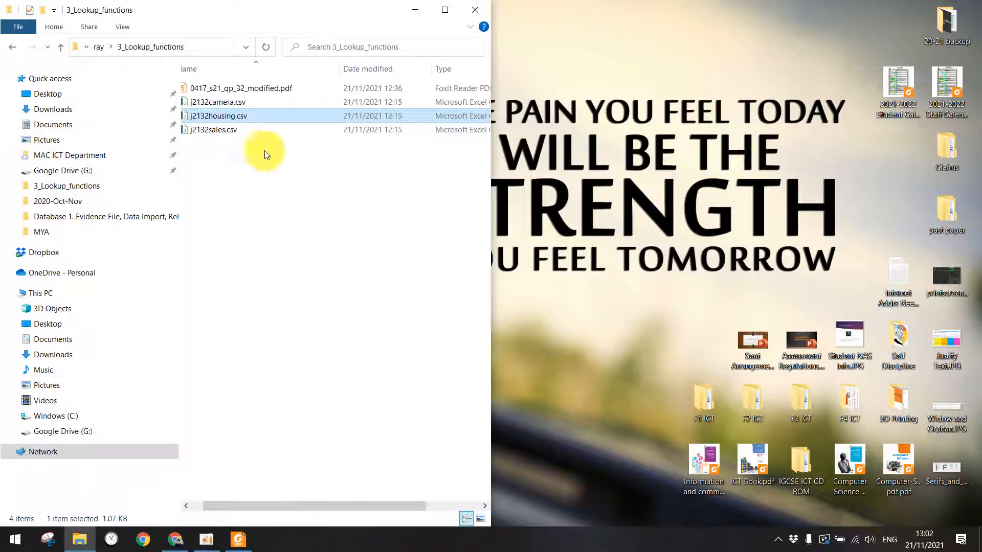
Open j2132sales.csv and add a centre header reading "Prepared by:" followed by the candidate's full name, centre number and candidate number
double_click(232, 130)
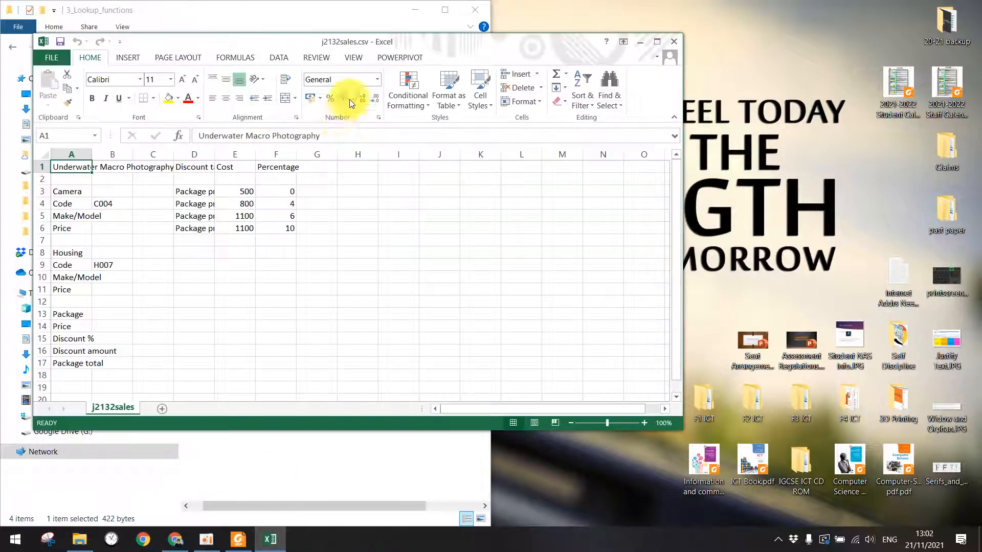
double_click(345, 40)
left_click(97, 23)
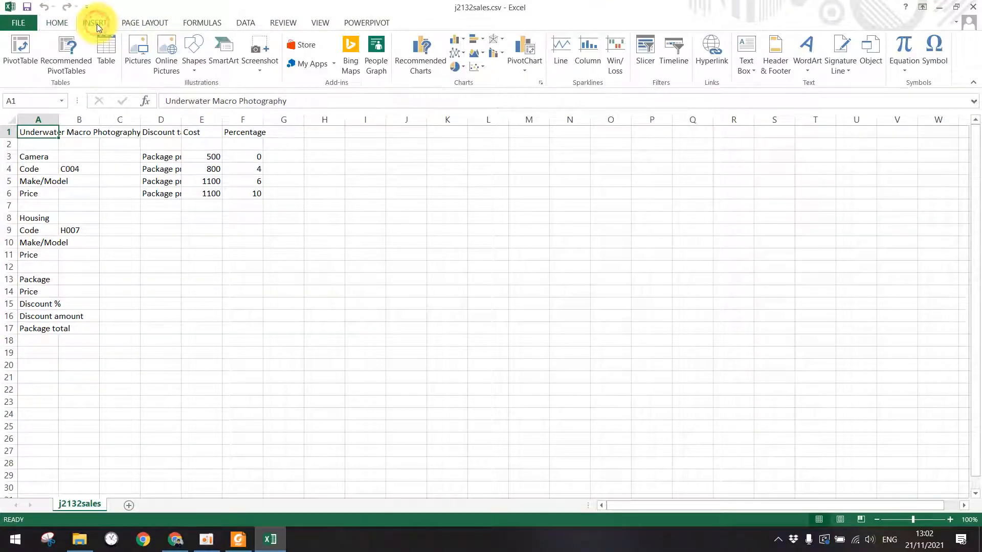
left_click(762, 54)
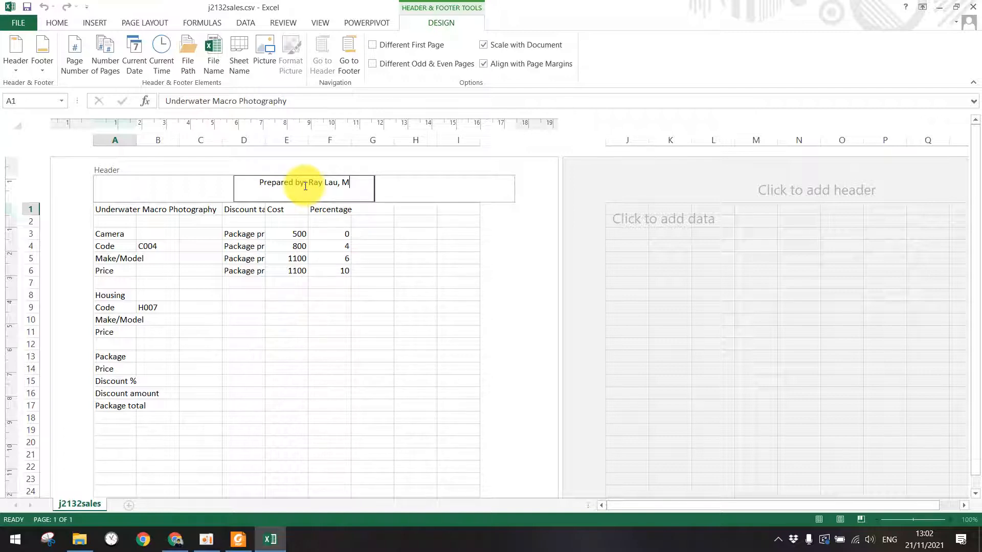
type("O002")
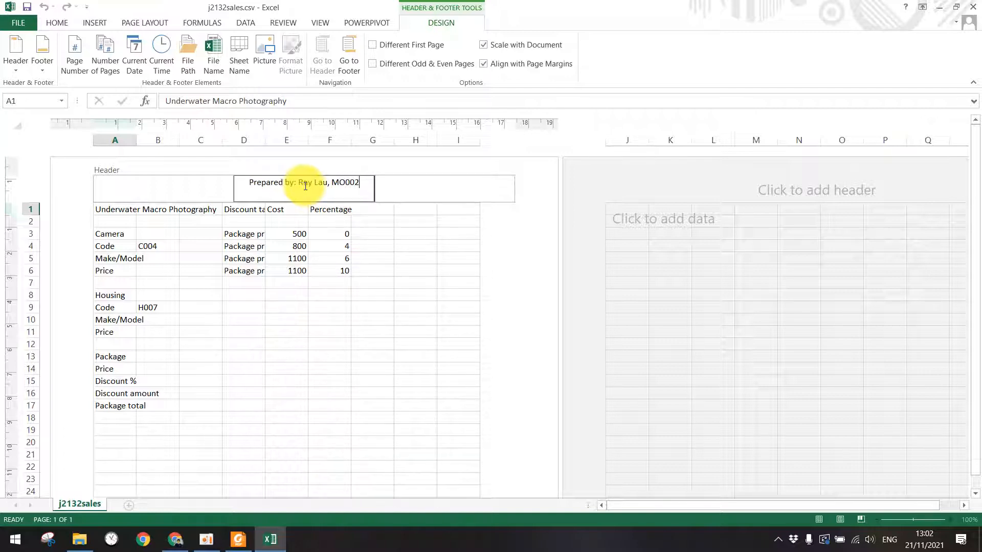
type(", 1234567")
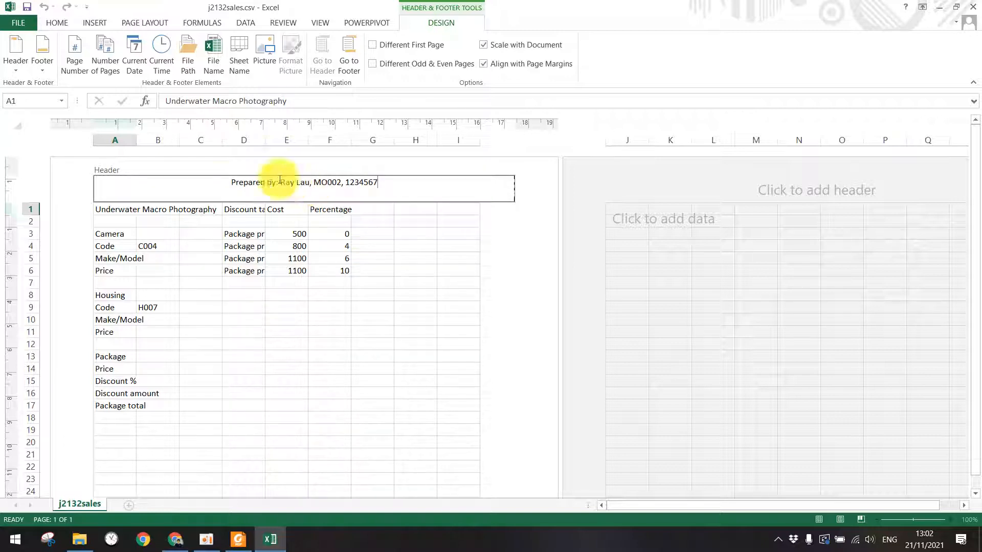
Try to right-align the centre header text with the worksheet's alignment options
left_click_drag(223, 182, 406, 182)
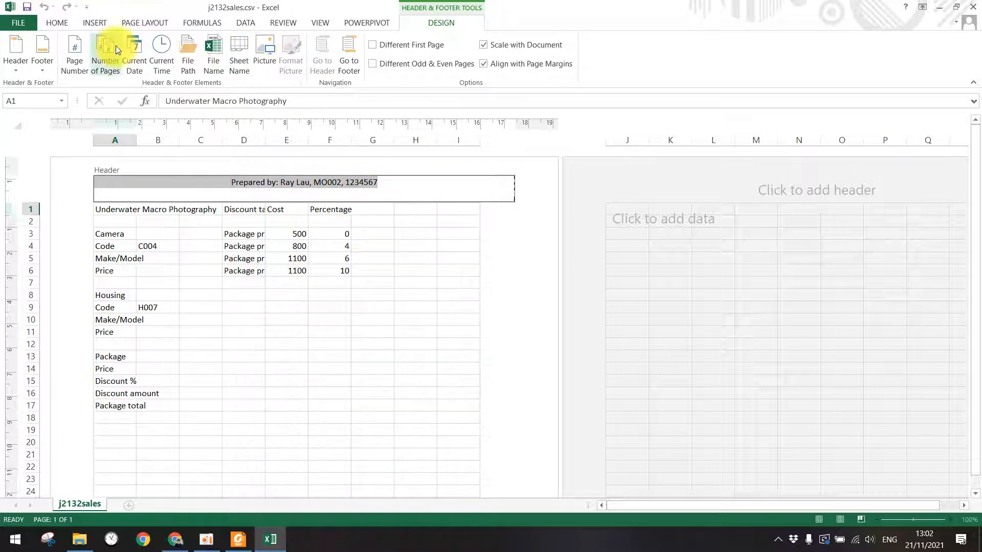
left_click(55, 22)
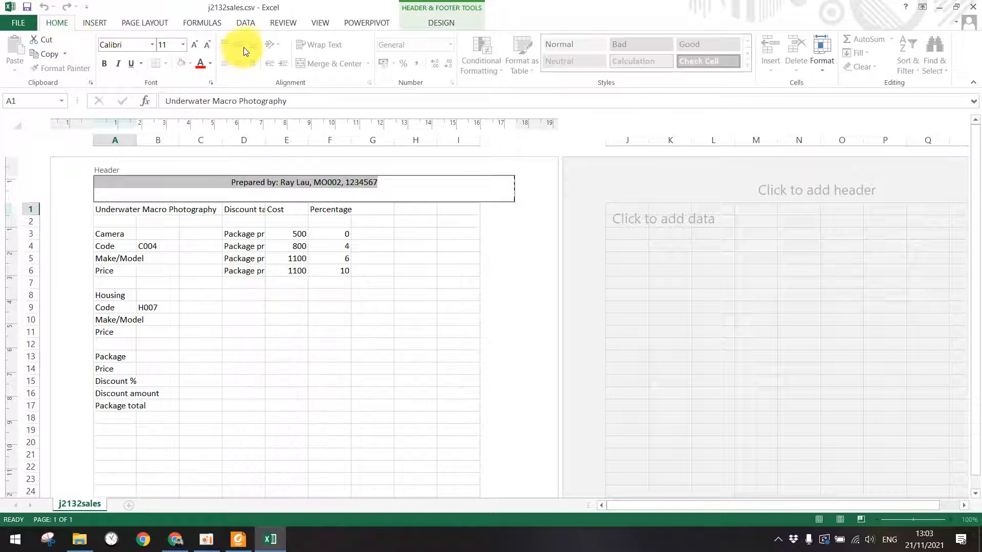
left_click(259, 182)
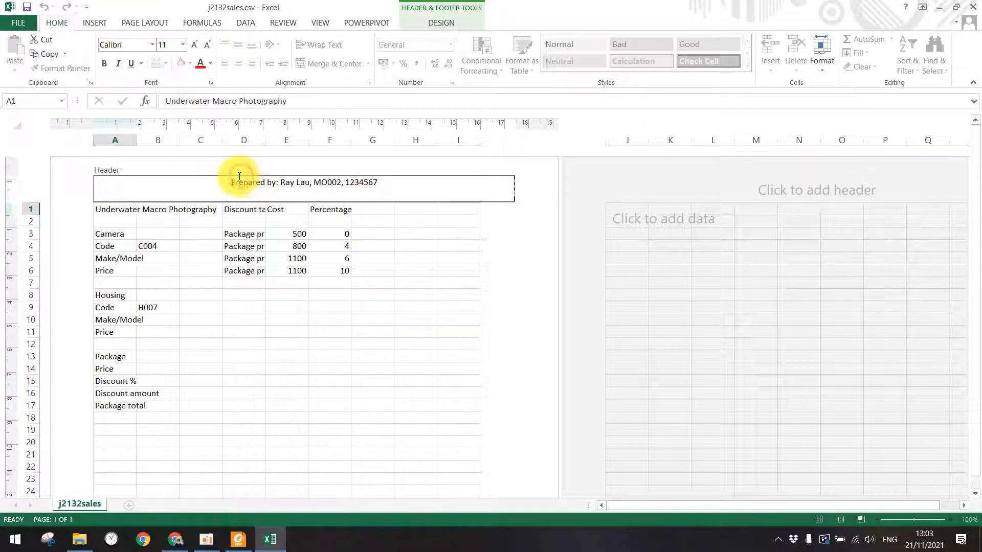
left_click(340, 268)
left_click(278, 184)
left_click(359, 189)
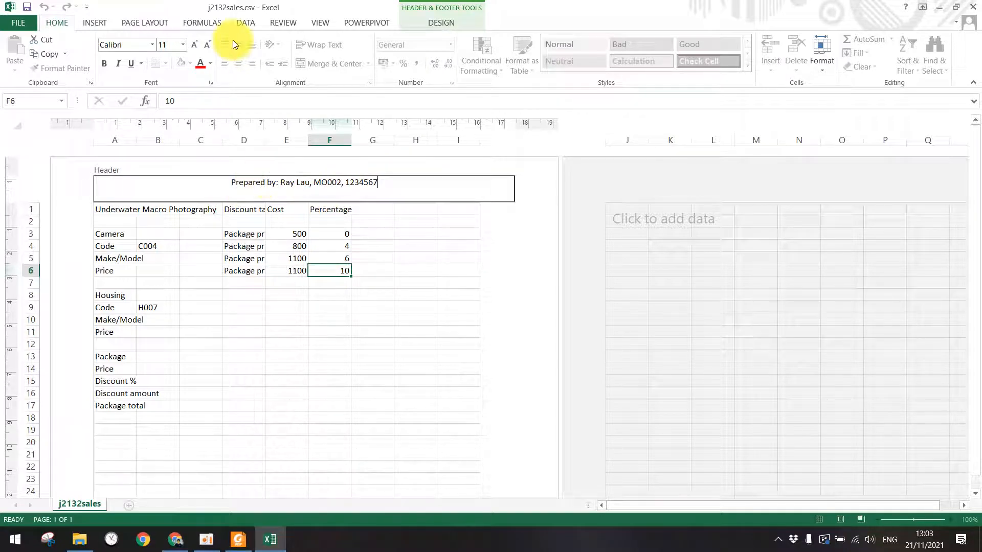
left_click(455, 226)
left_click(421, 191)
left_click(302, 193)
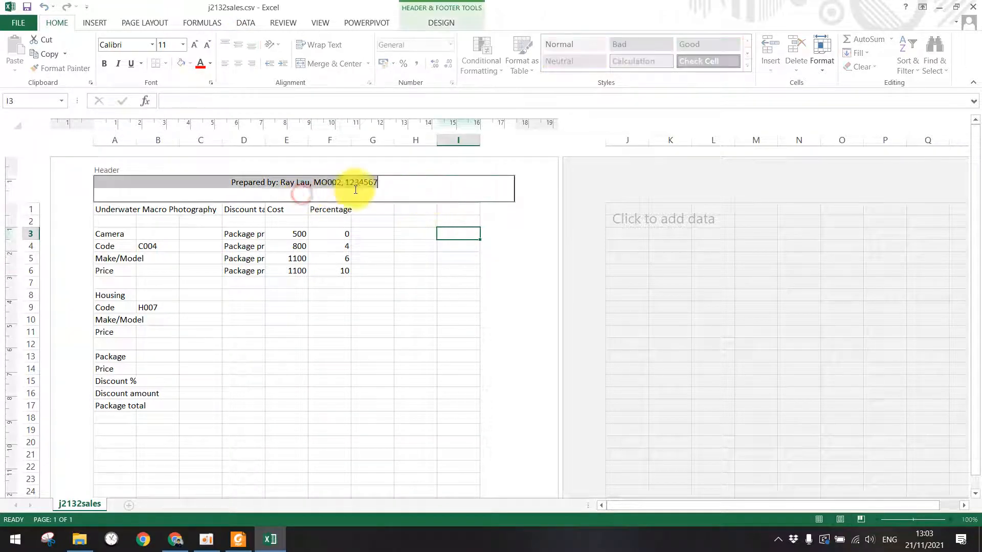
left_click(420, 186)
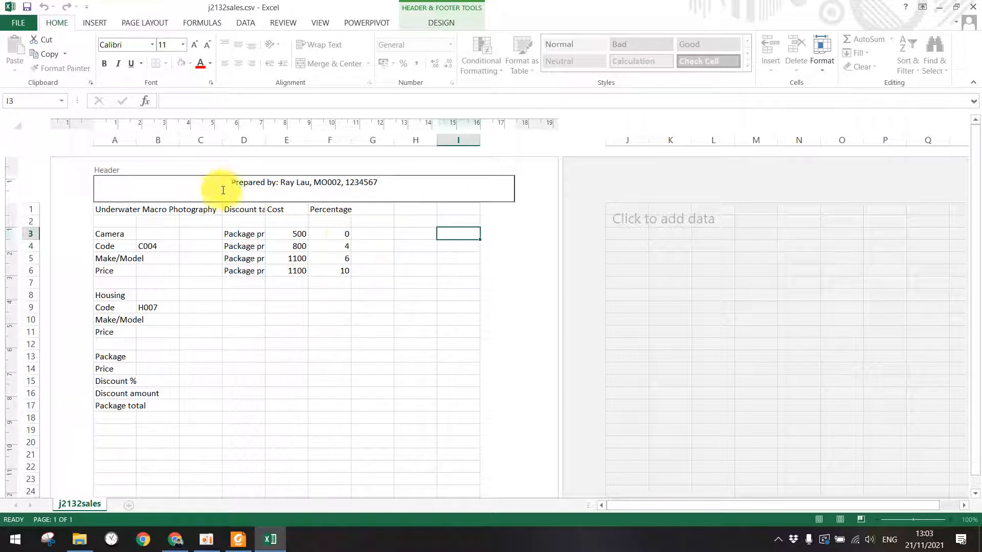
Try to reposition the "Prepared by:" text by removing it and pasting it back into the header's centre section
left_click_drag(223, 190, 390, 197)
key("ctrl+c")
key("Delete")
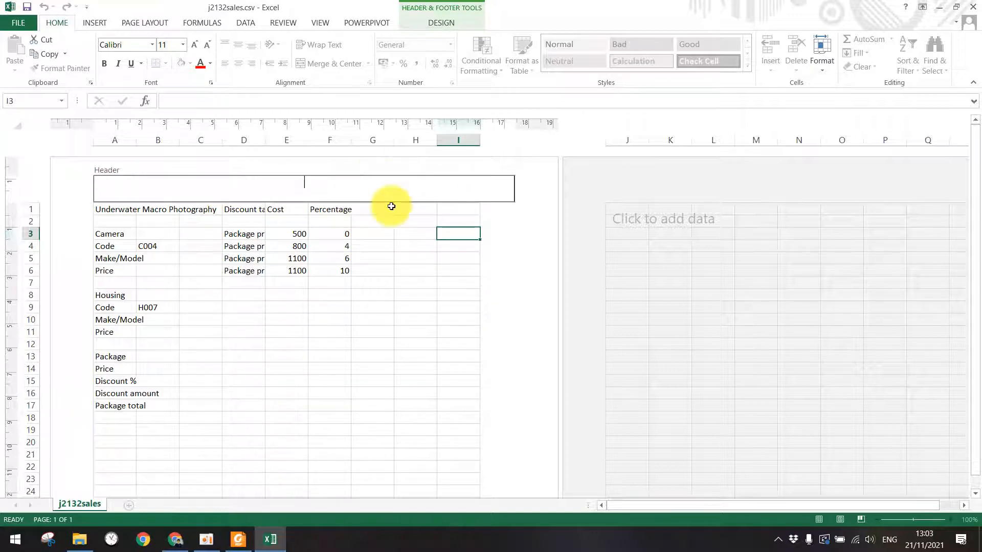
left_click(460, 193)
left_click(389, 176)
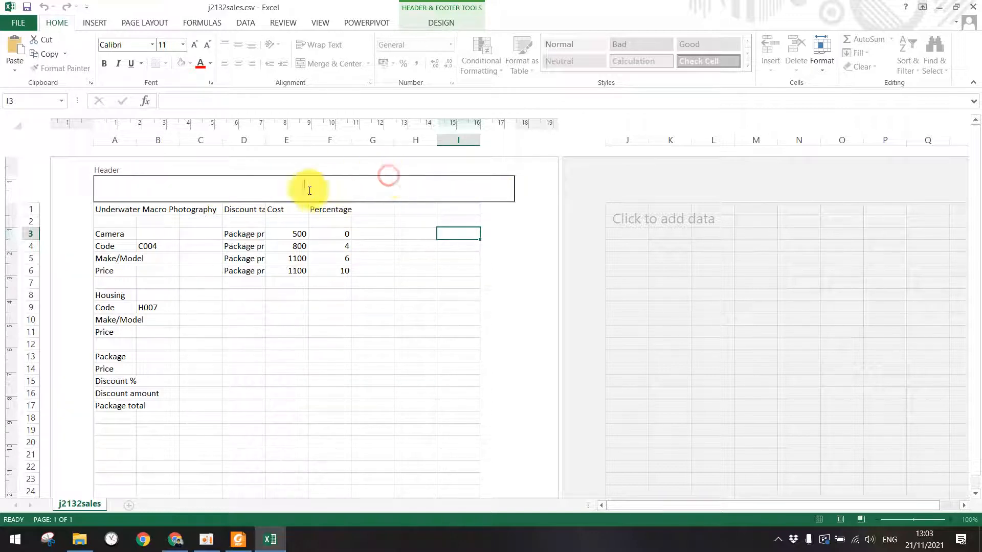
left_click(336, 244)
left_click(295, 193)
key("ctrl+v")
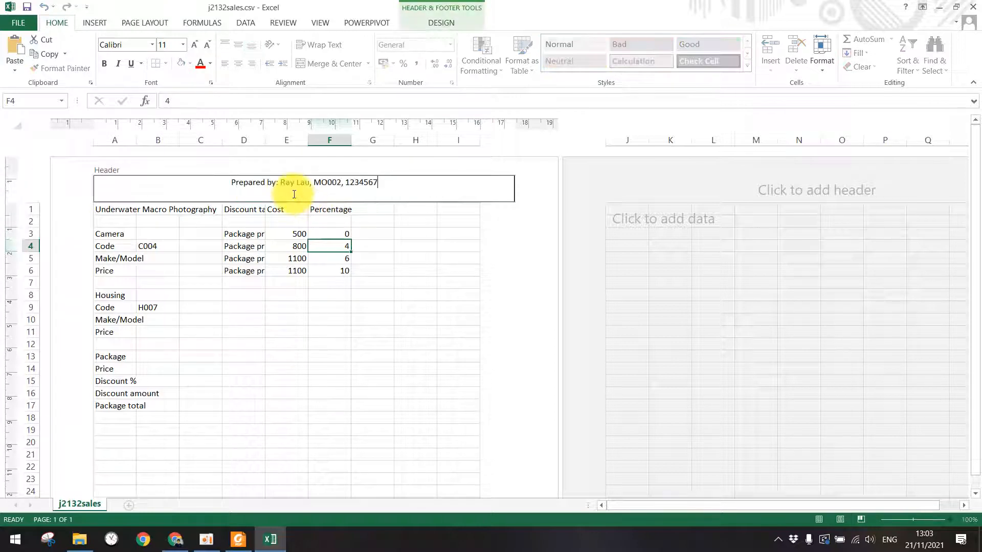
left_click(330, 250)
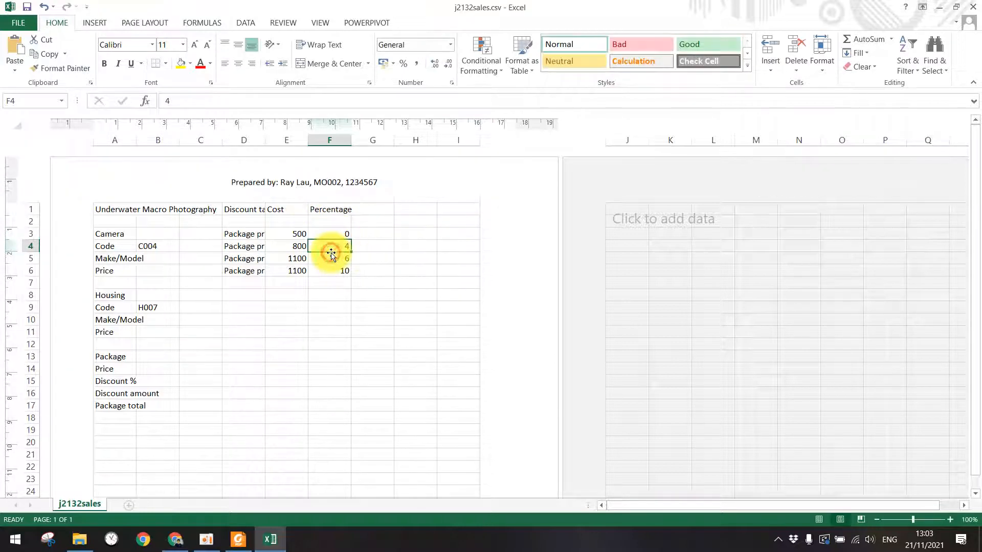
Look through the header design and text formatting options for an alignment setting for the header
left_click(246, 182)
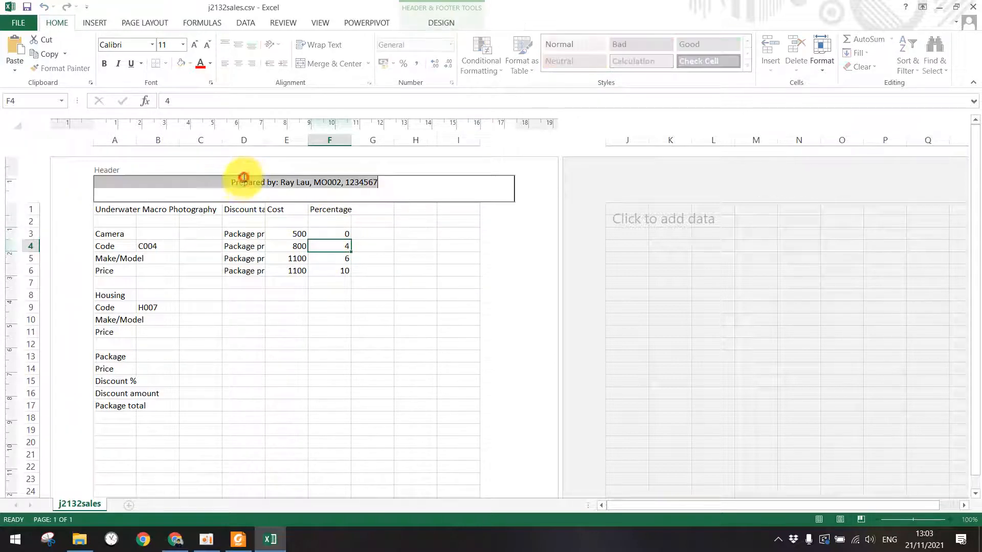
left_click(211, 197)
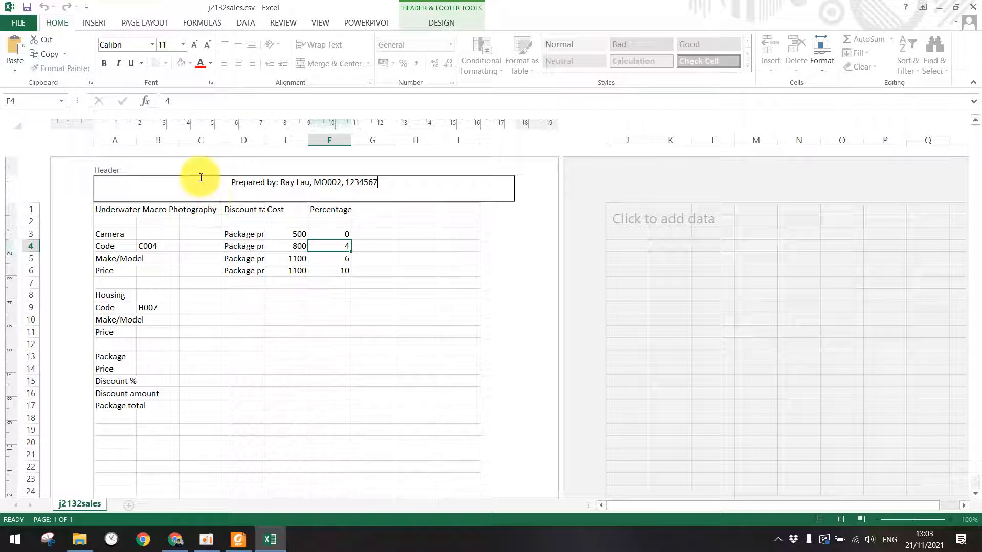
left_click(441, 22)
left_click(58, 23)
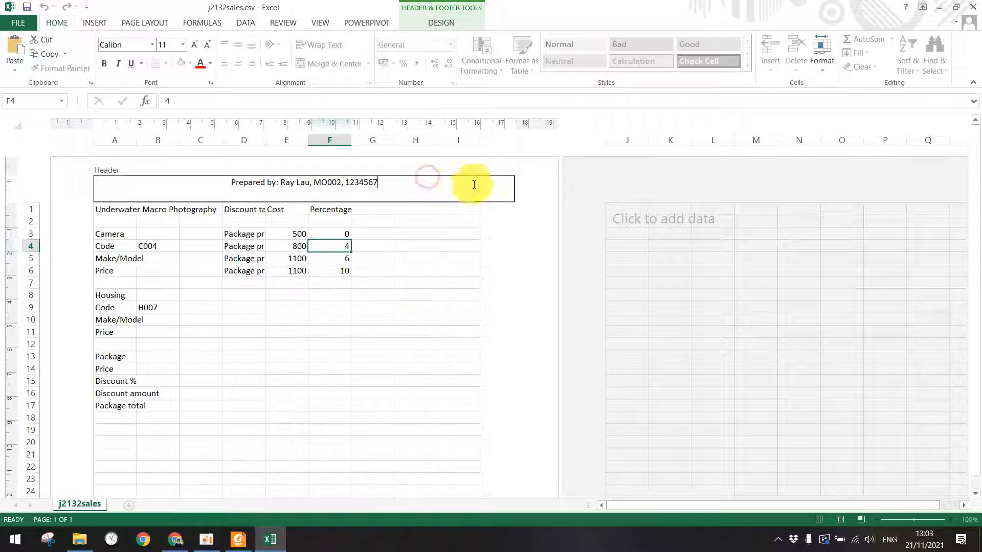
Move the "Prepared by:" text from the header's centre section to its right section
left_click_drag(247, 191, 391, 181)
key("ctrl+c")
key("Delete")
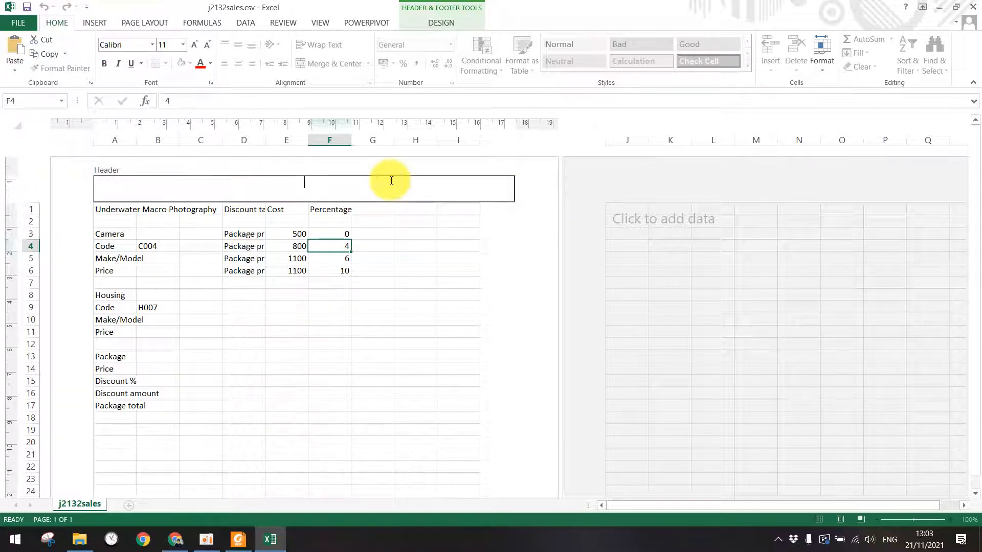
left_click(500, 193)
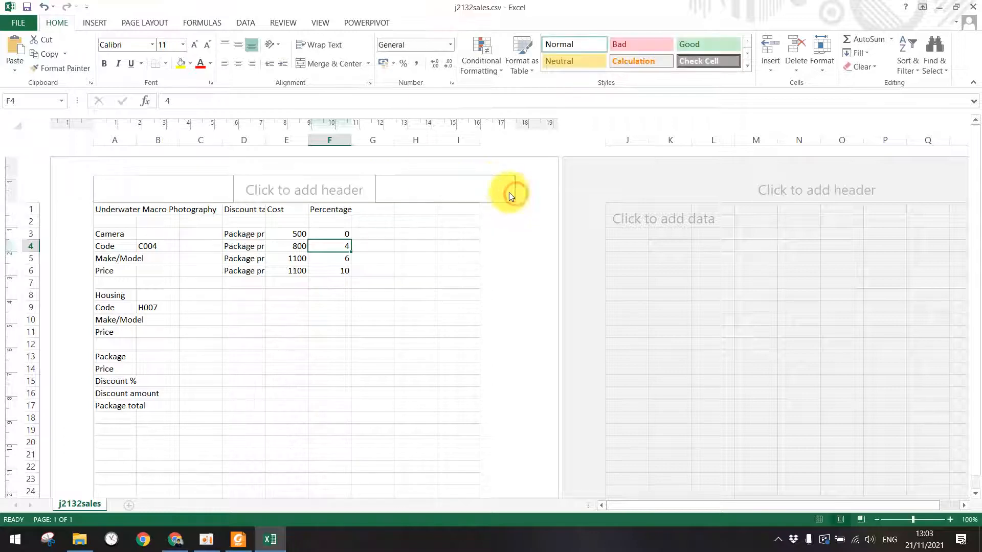
left_click(486, 191)
key("ctrl+v")
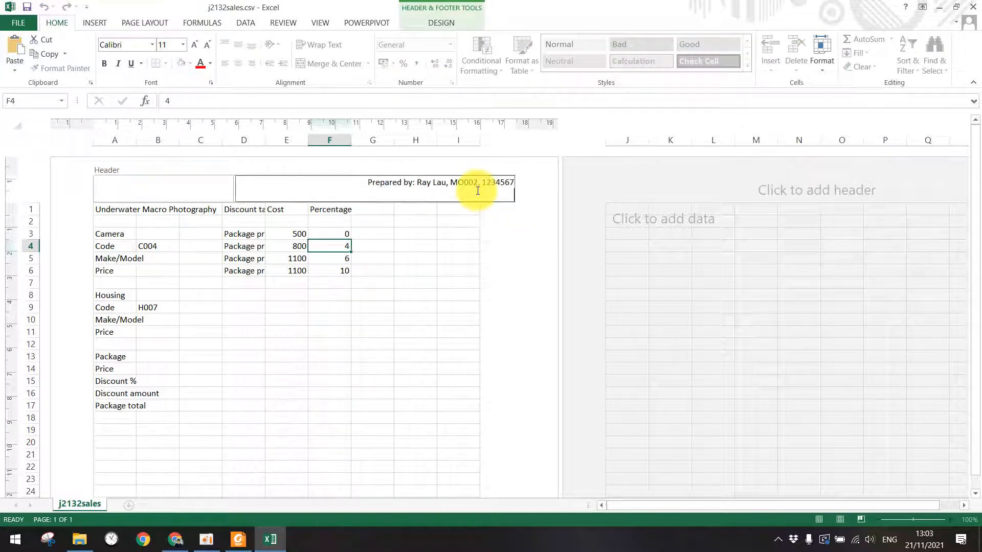
left_click(509, 270)
left_click(411, 198)
left_click(502, 289)
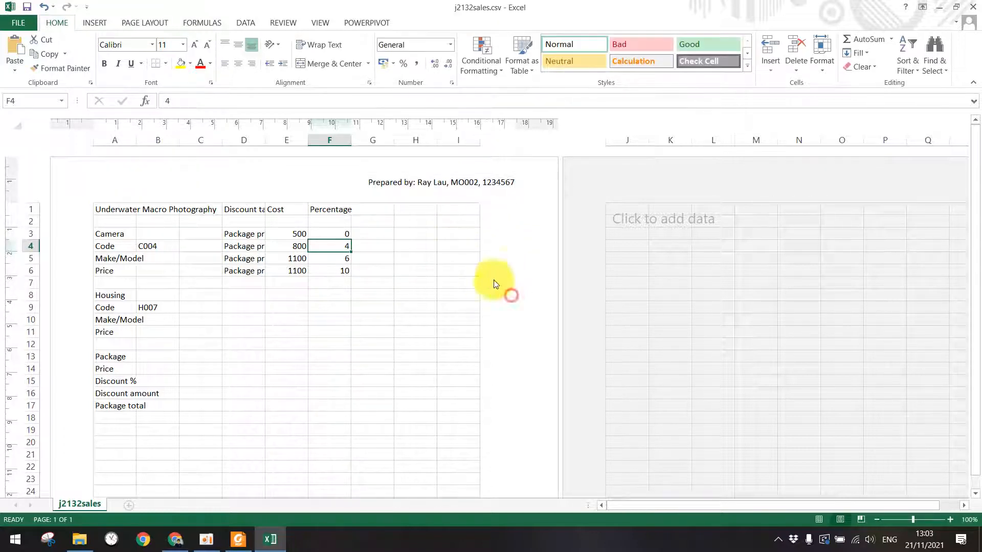
Examine the left and right header sections and the placement of the "Prepared by:" text
left_click(210, 186)
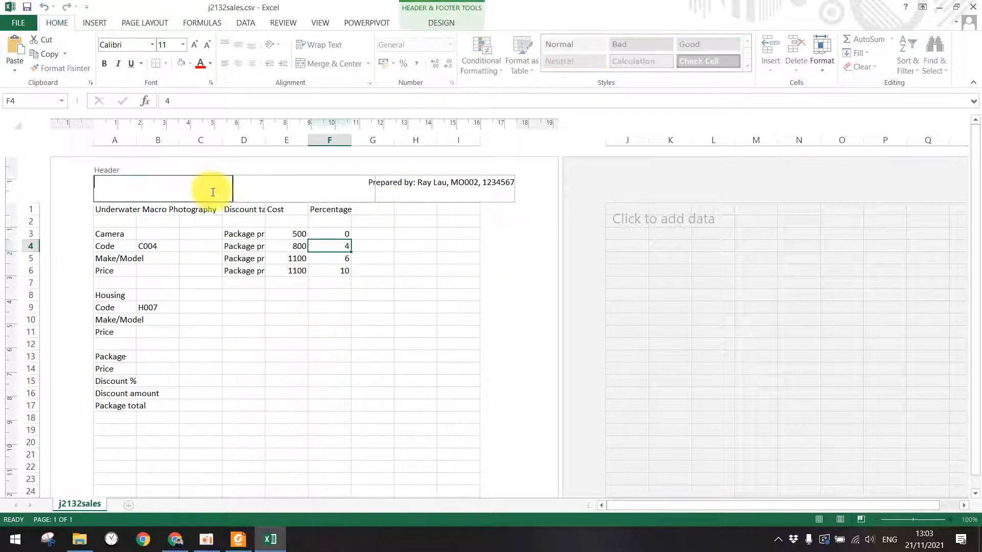
left_click(460, 190)
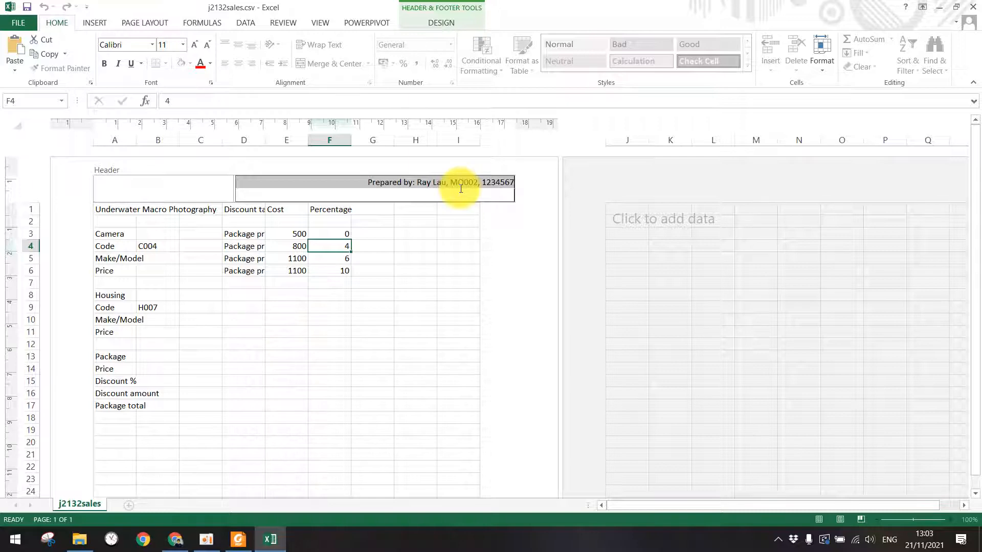
left_click(388, 221)
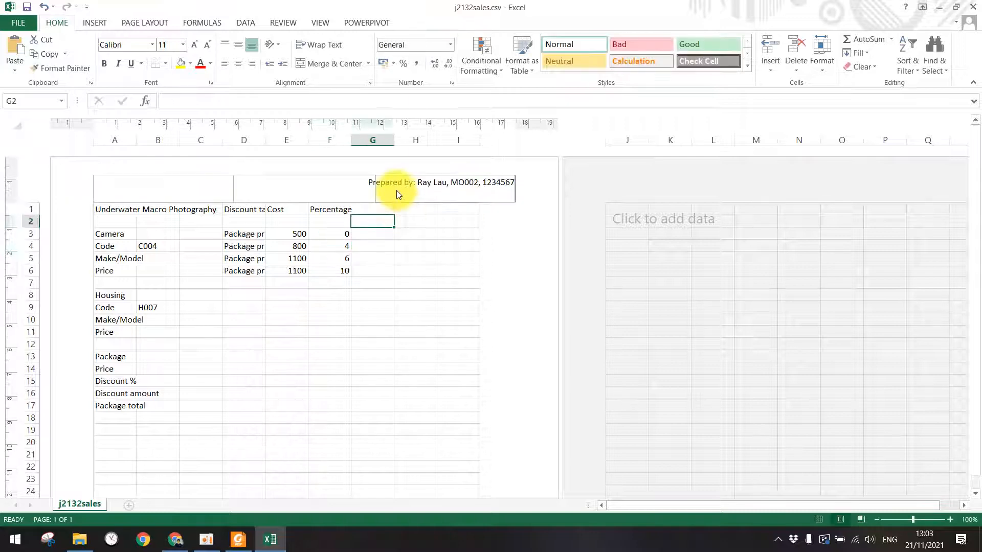
left_click(412, 187)
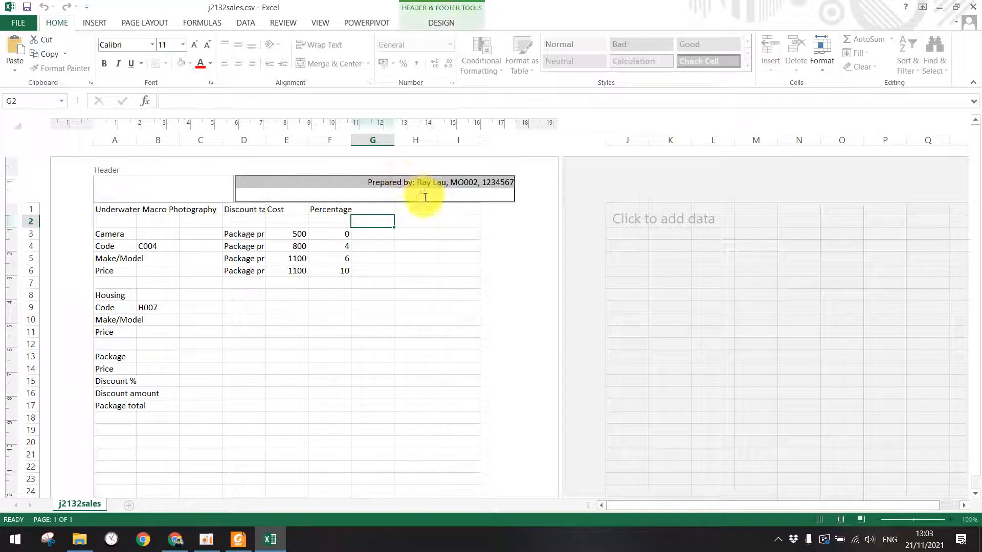
left_click(556, 240)
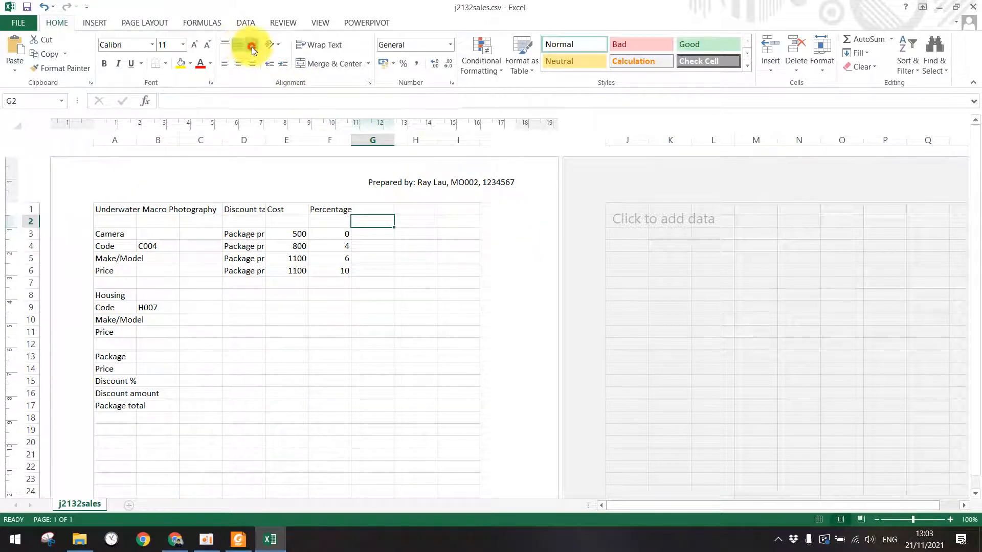
left_click(221, 45)
left_click(444, 185)
left_click(512, 279)
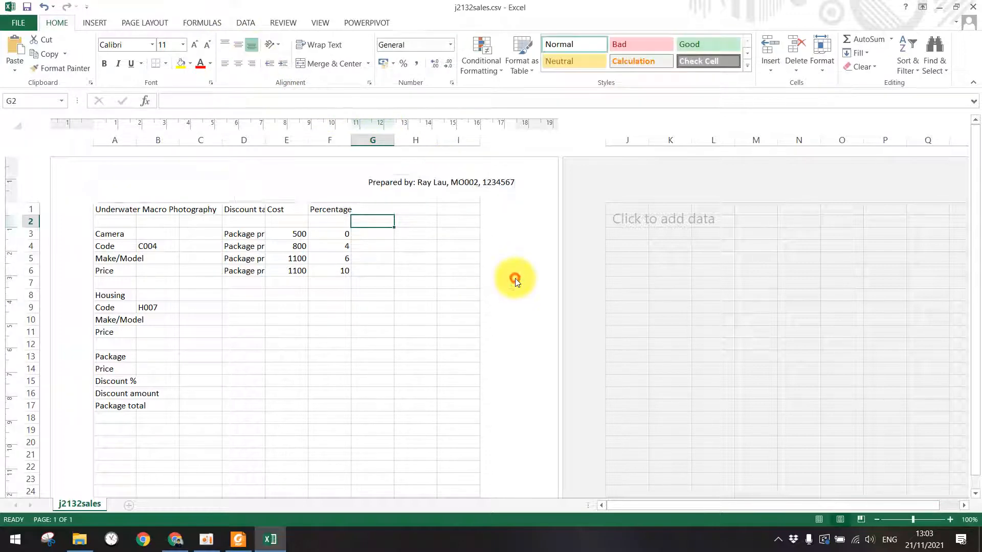
Finish editing the header and return the j2132sales worksheet to Normal view
left_click(409, 191)
left_click(499, 248)
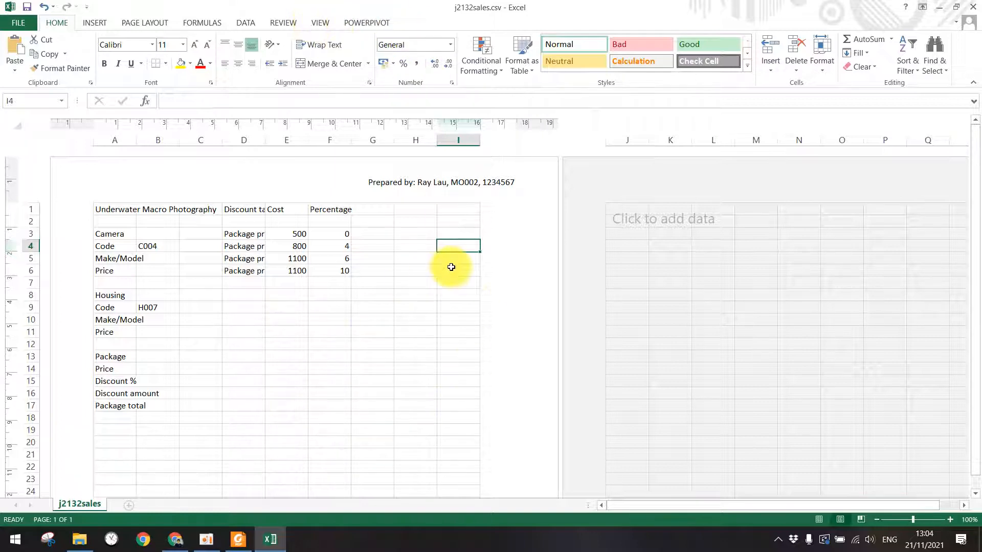
left_click(325, 22)
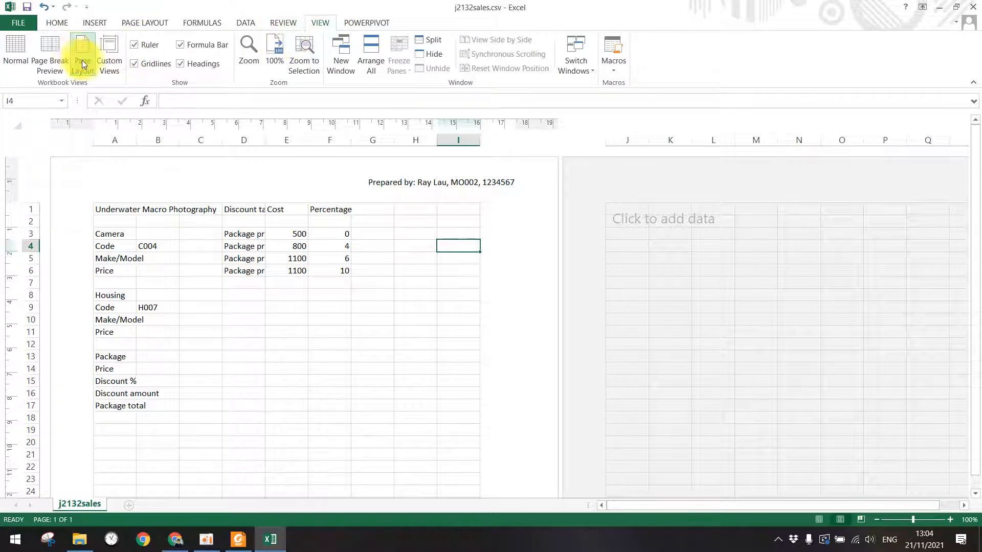
left_click(14, 51)
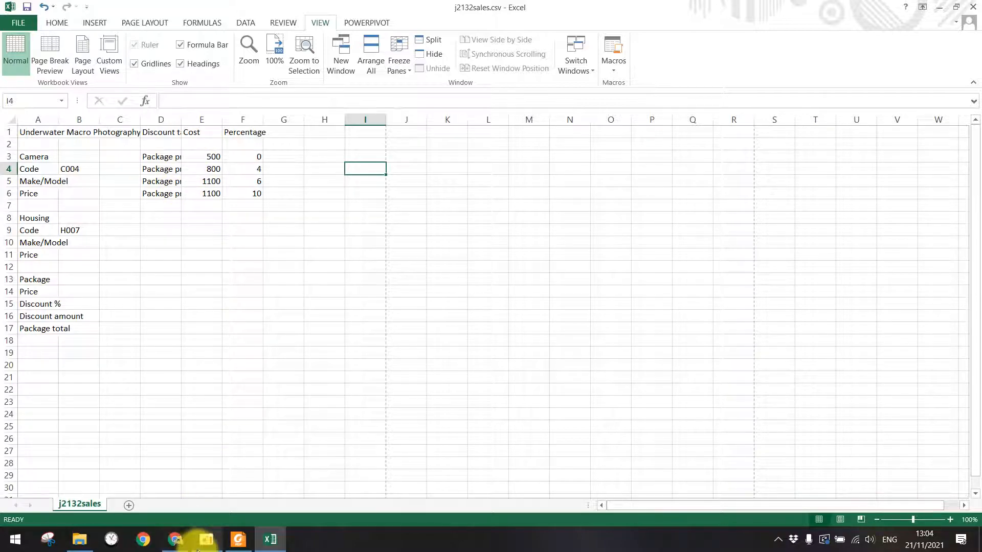
Switch to Foxit Reader, review question 9's required file name format for the sales spreadsheet, and return to Excel
left_click(236, 540)
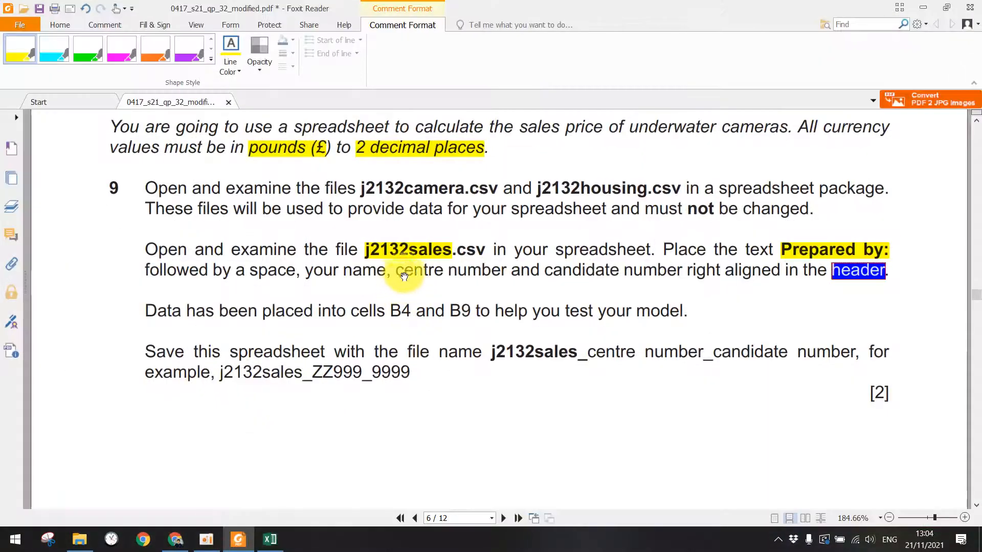
scroll(550, 292, "down", 1)
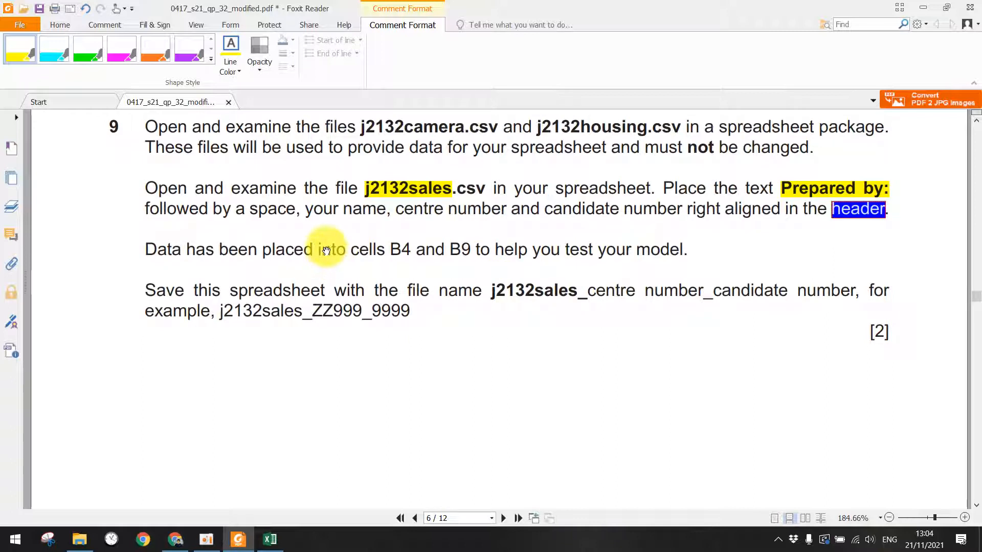
left_click_drag(492, 290, 646, 291)
left_click(494, 299)
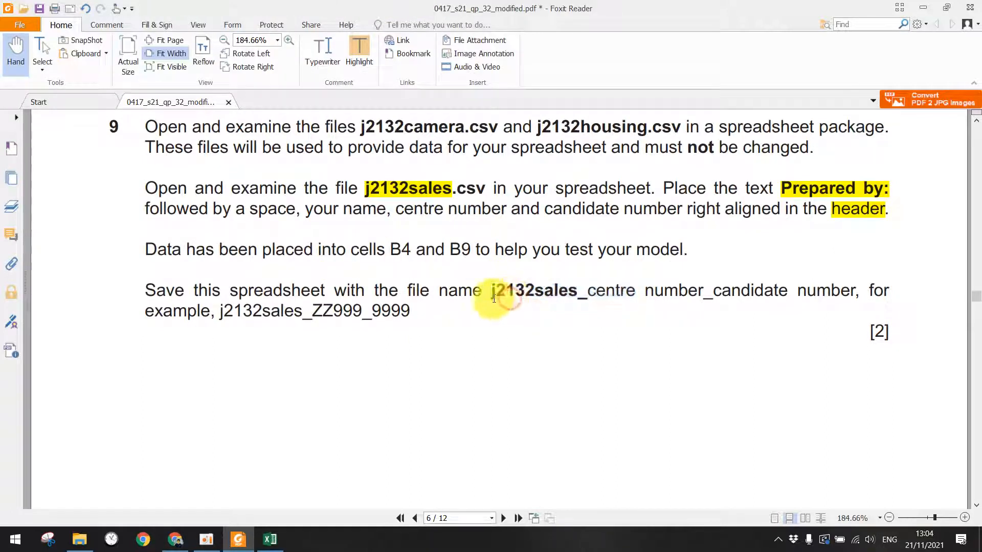
left_click(270, 539)
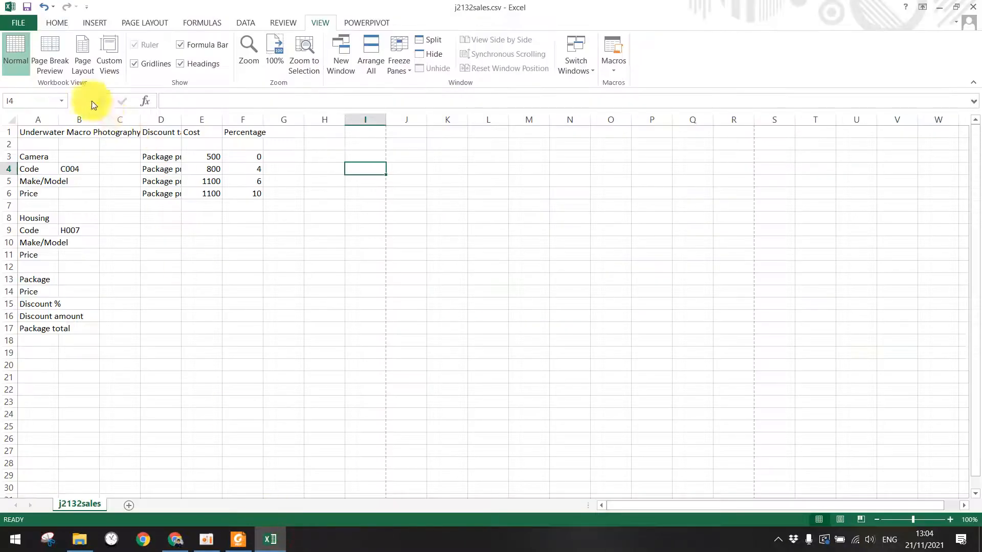
Open the Save As dialog for the sales spreadsheet and copy "_centre number_candidate number" from question 9 in Foxit Reader
left_click(20, 23)
left_click(41, 133)
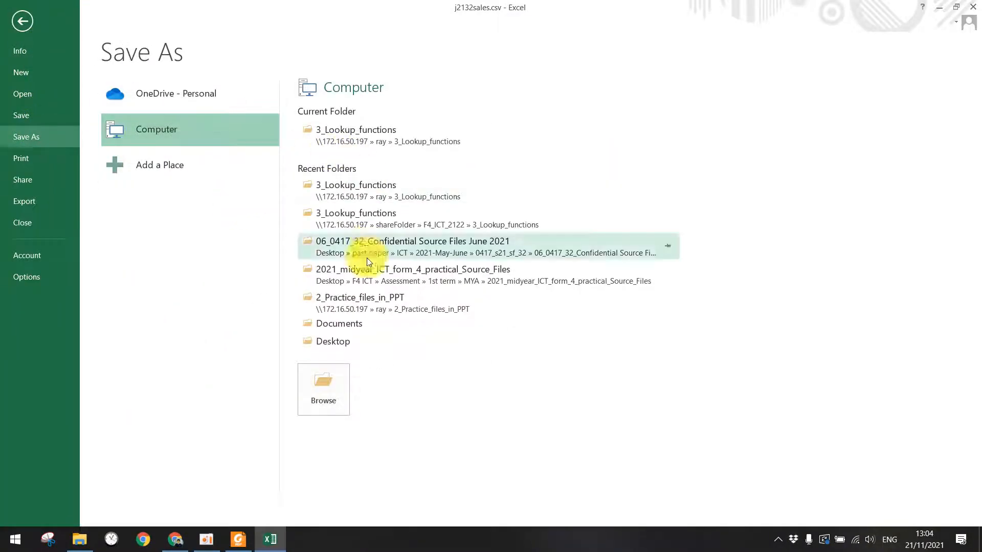
left_click(328, 388)
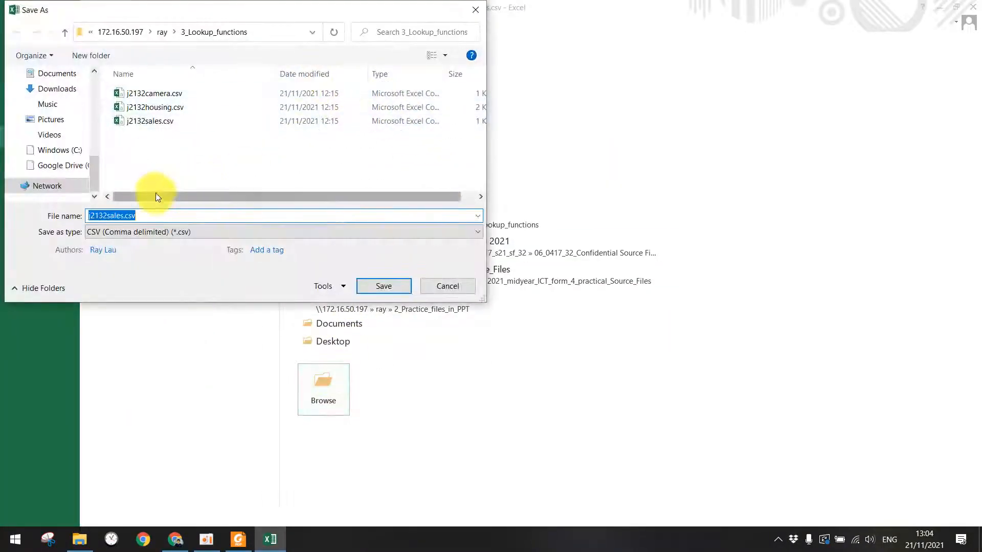
left_click(240, 541)
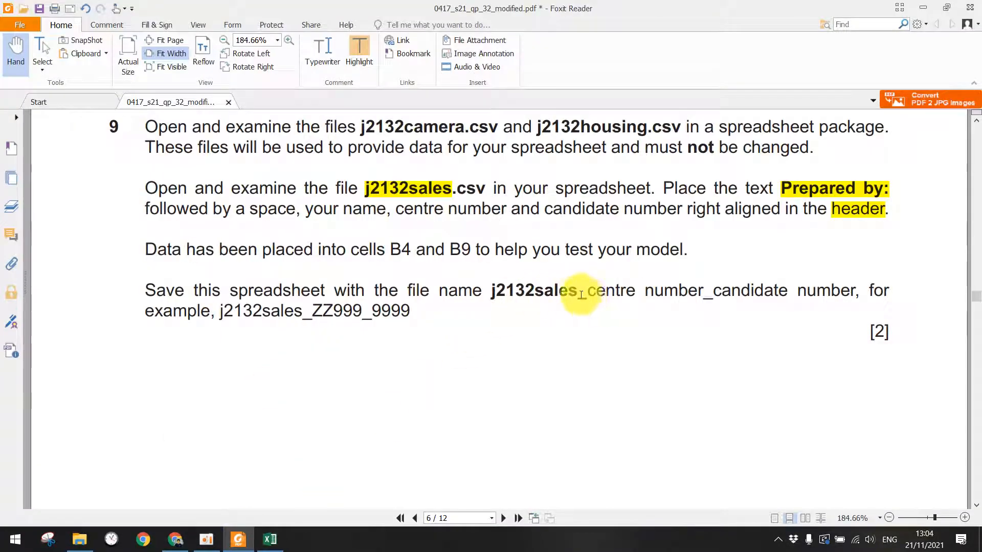
left_click_drag(580, 293, 857, 290)
right_click(807, 287)
left_click(821, 299)
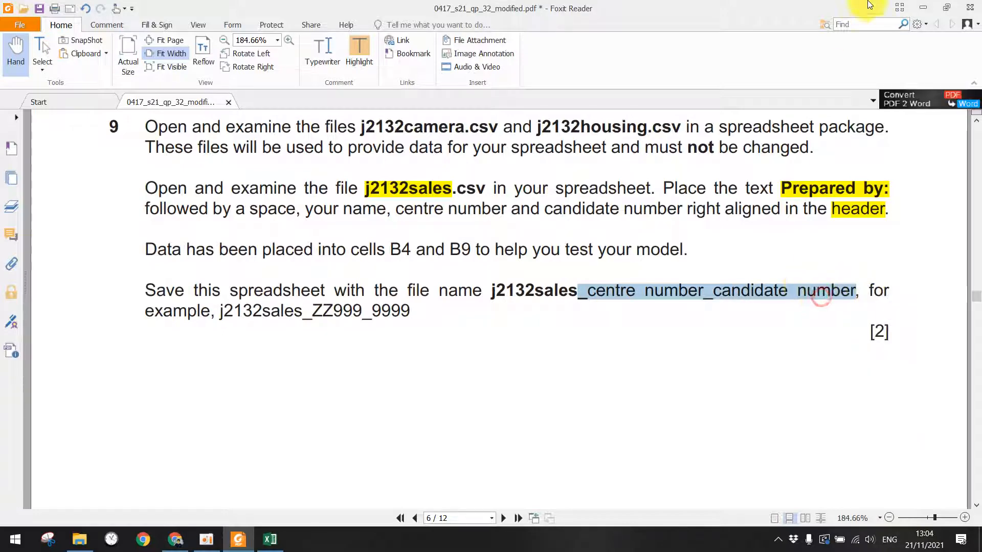
Return to Excel's Save As dialog and insert the copied "_centre number_candidate number" text after j2132sales in the file name
left_click(923, 7)
left_click(149, 216)
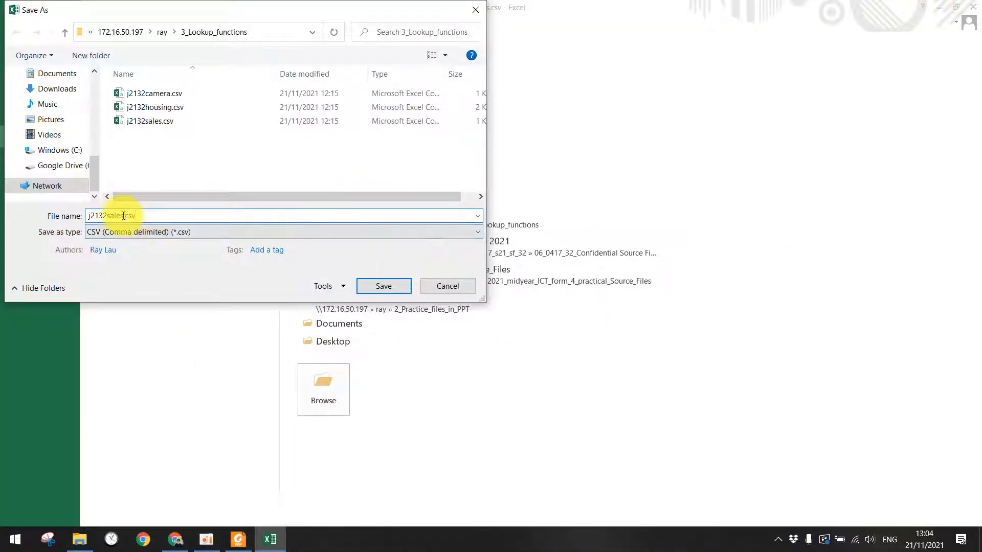
left_click(123, 215)
key("ctrl+v")
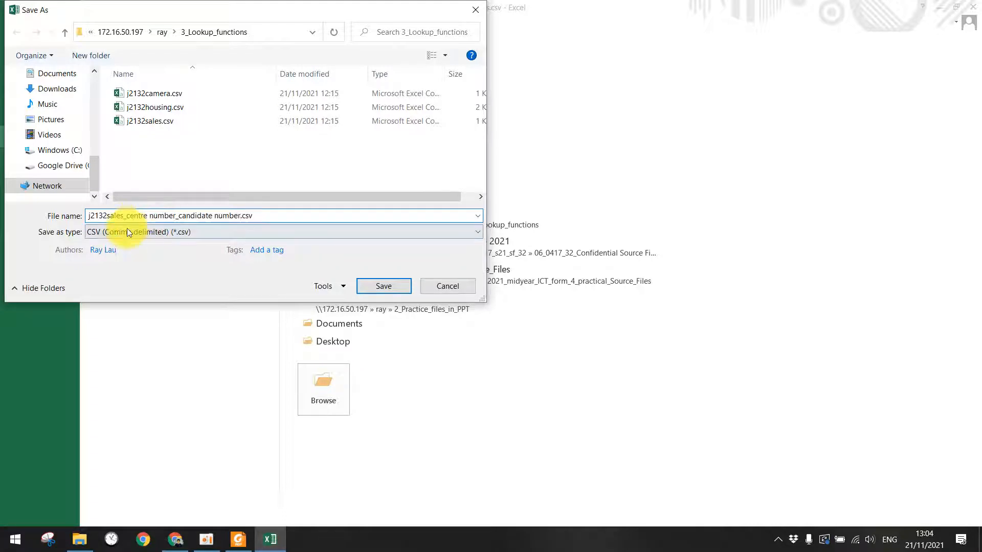
Replace the placeholders in the file name with centre number MO002 and the candidate number
left_click_drag(130, 215, 188, 216)
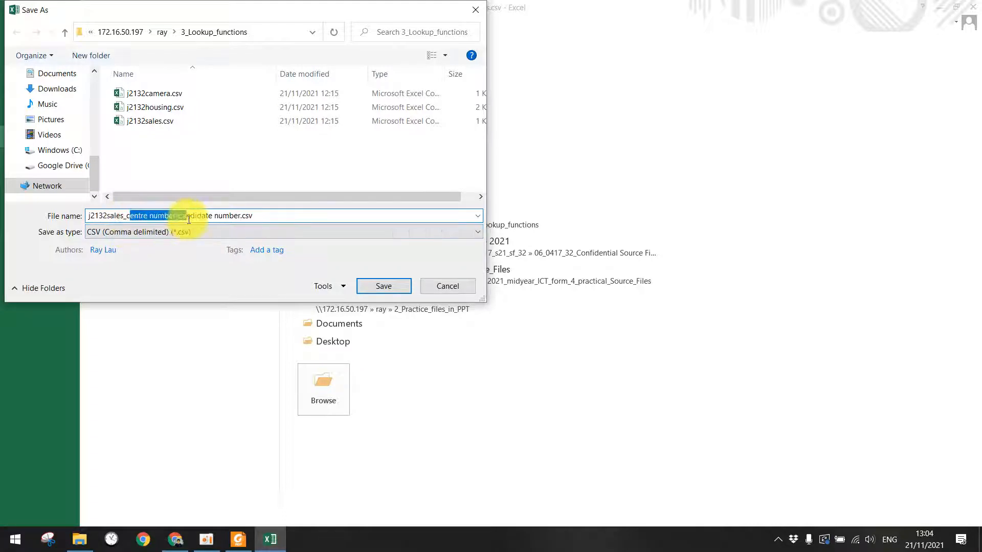
left_click(142, 215)
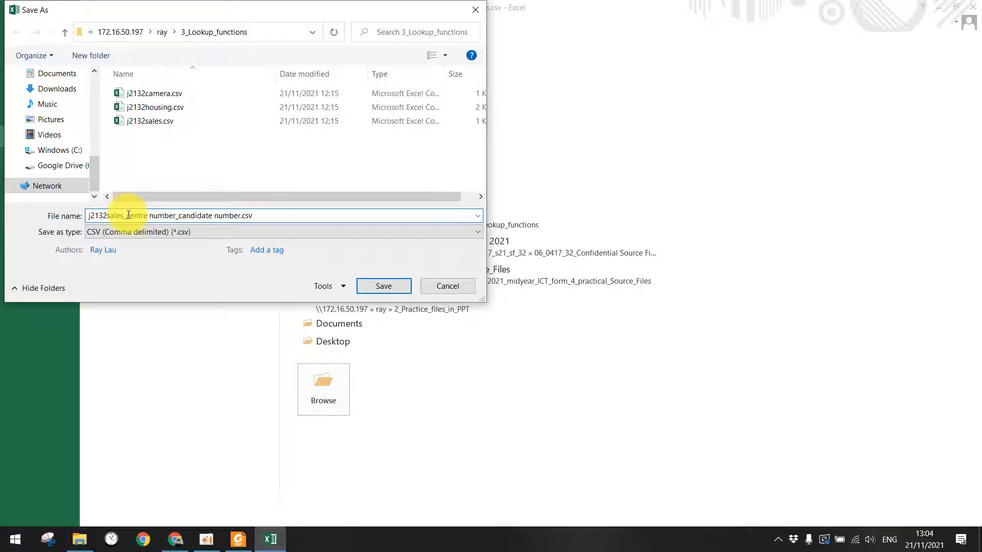
left_click_drag(127, 215, 186, 217)
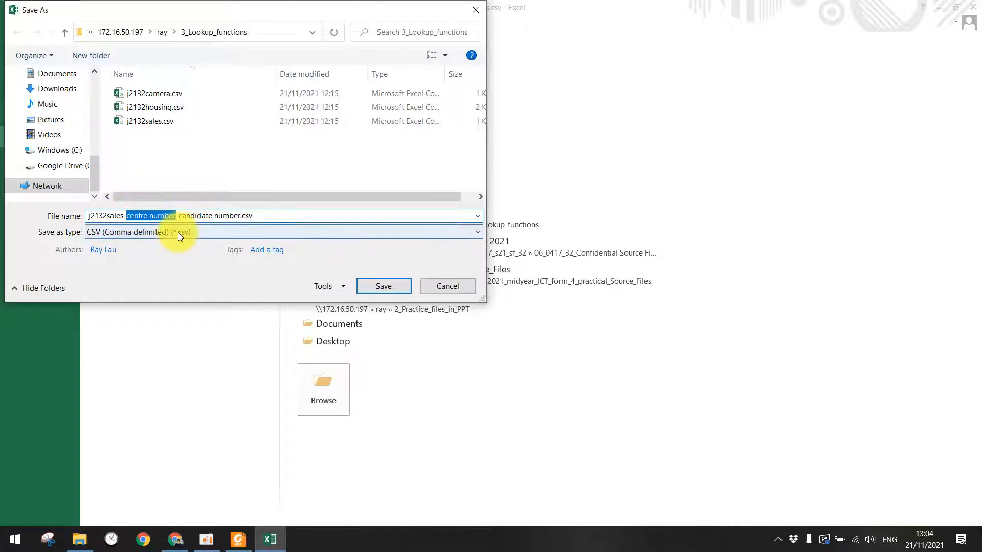
type("MO")
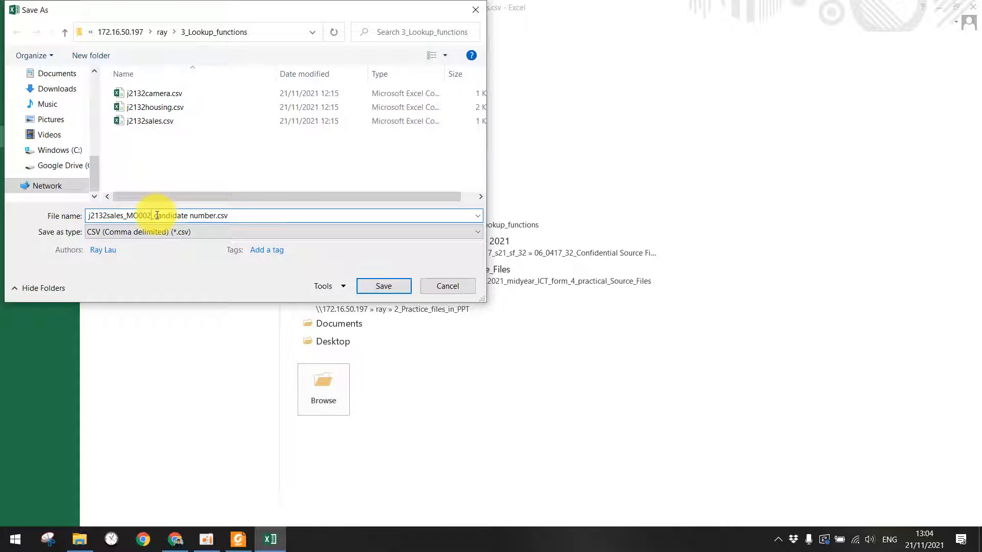
type("002")
left_click_drag(155, 215, 213, 221)
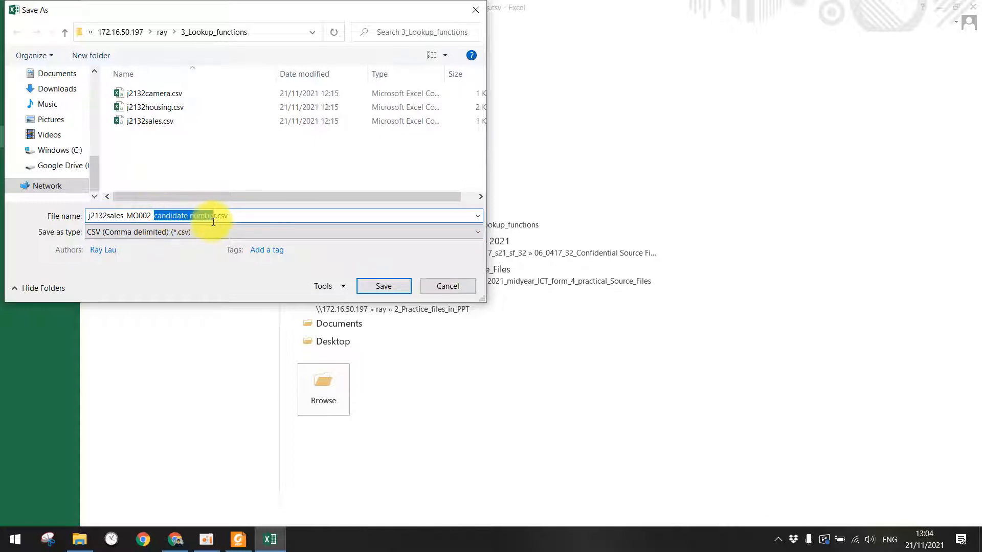
type("1234567")
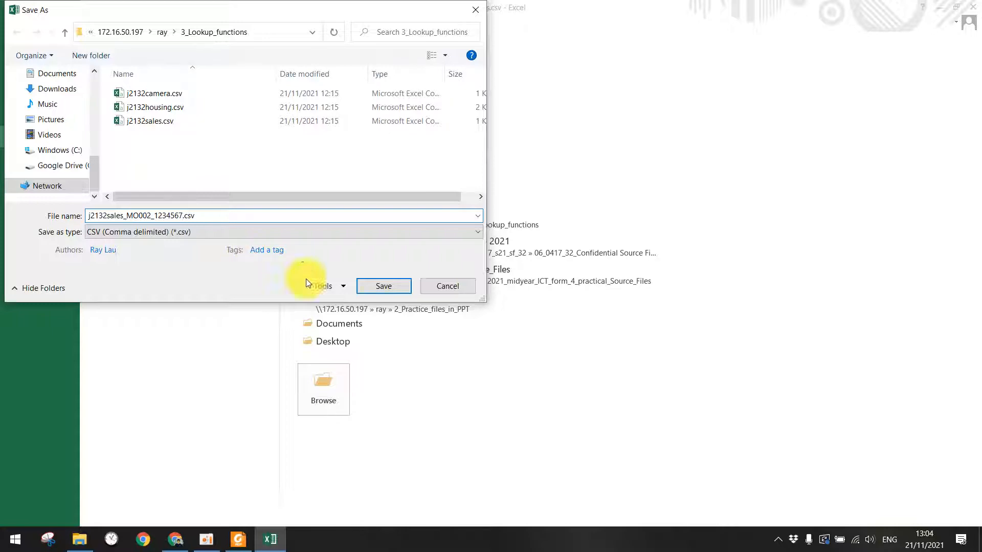
Try to save the spreadsheet as comma-delimited CSV and decline to keep using that format
left_click(391, 287)
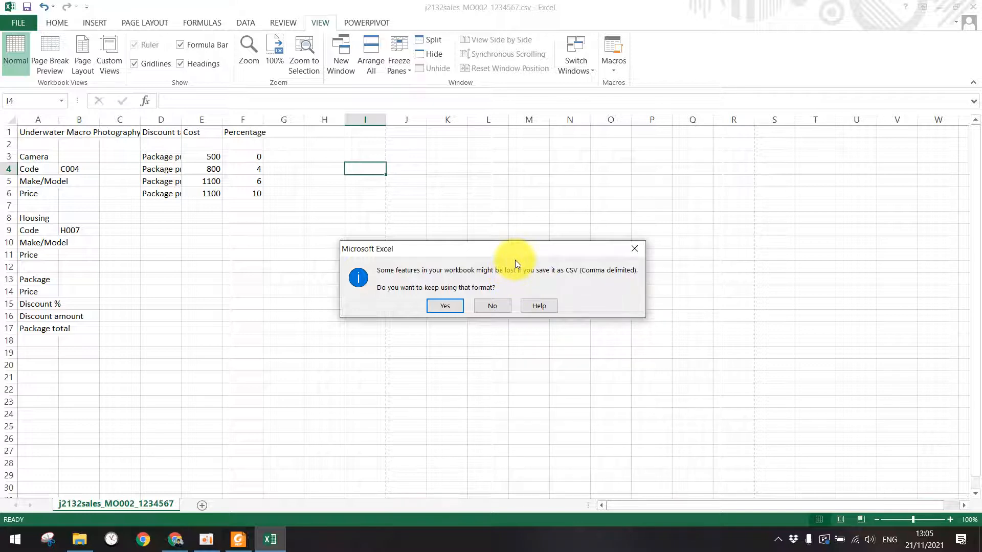
left_click_drag(512, 255, 467, 225)
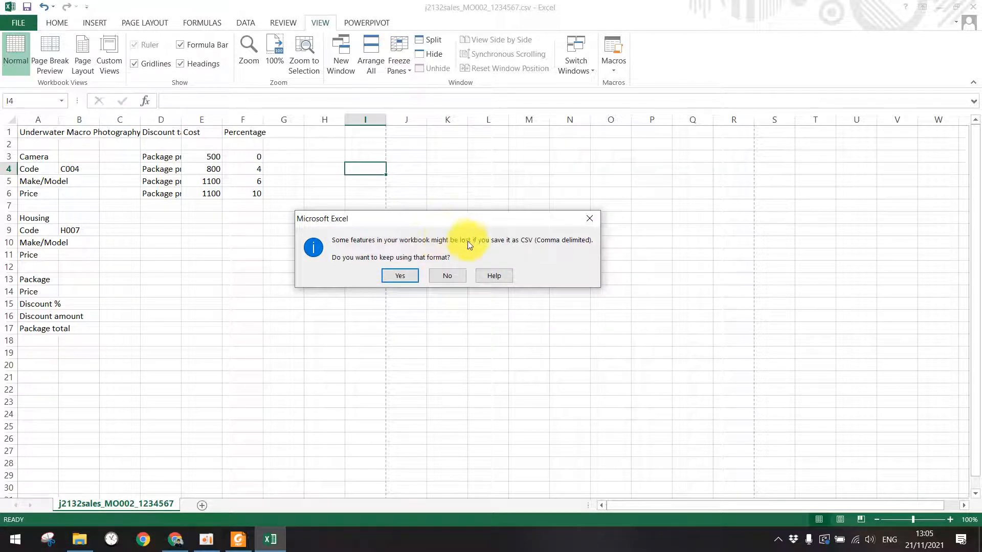
left_click_drag(468, 225, 467, 226)
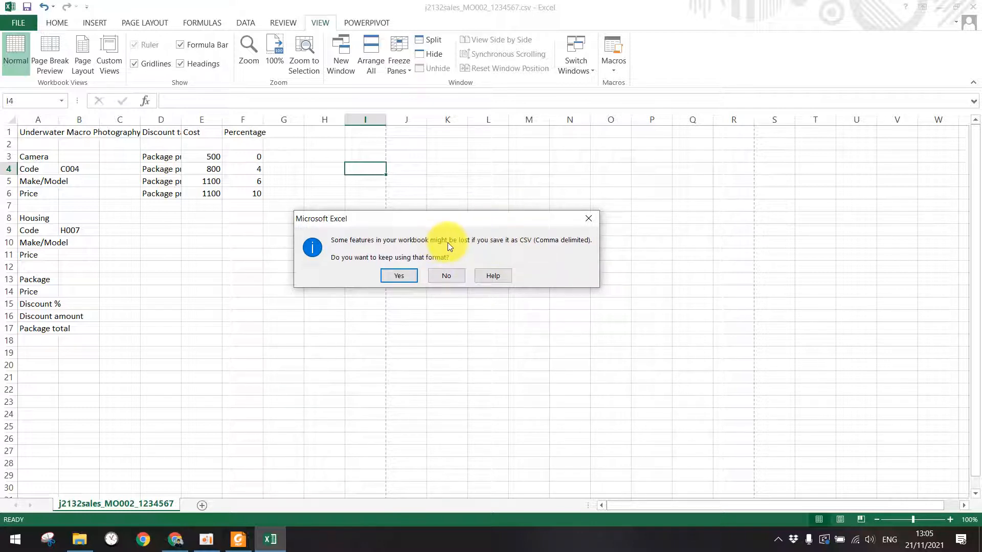
left_click(439, 276)
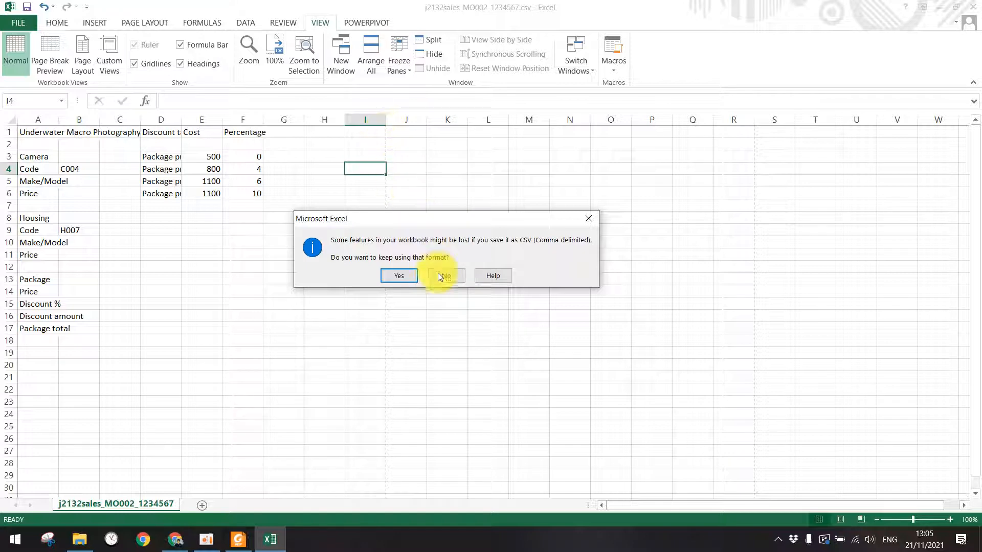
Save the spreadsheet as an Excel Workbook named j2132sales.xlsx and close it
left_click(191, 232)
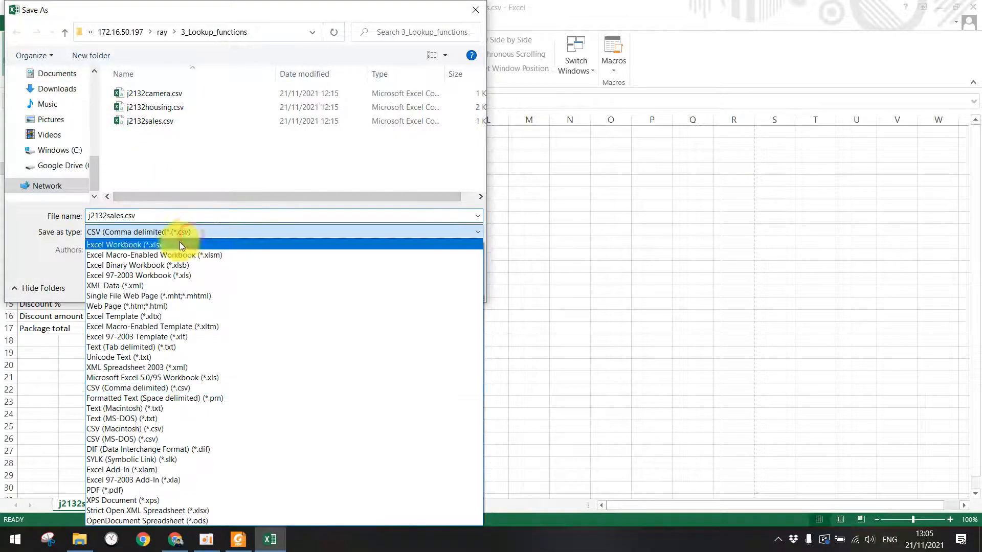
left_click(128, 245)
left_click(137, 217)
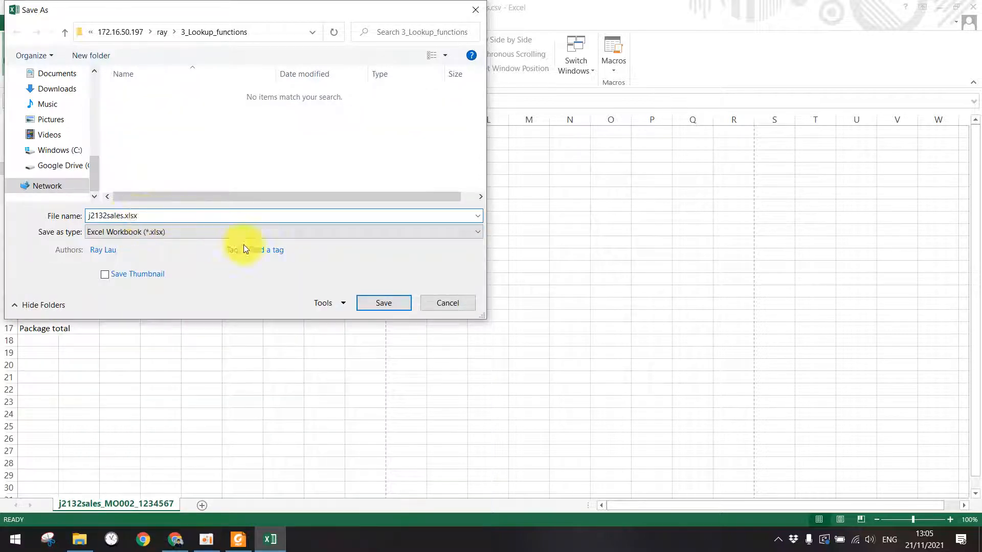
left_click(379, 303)
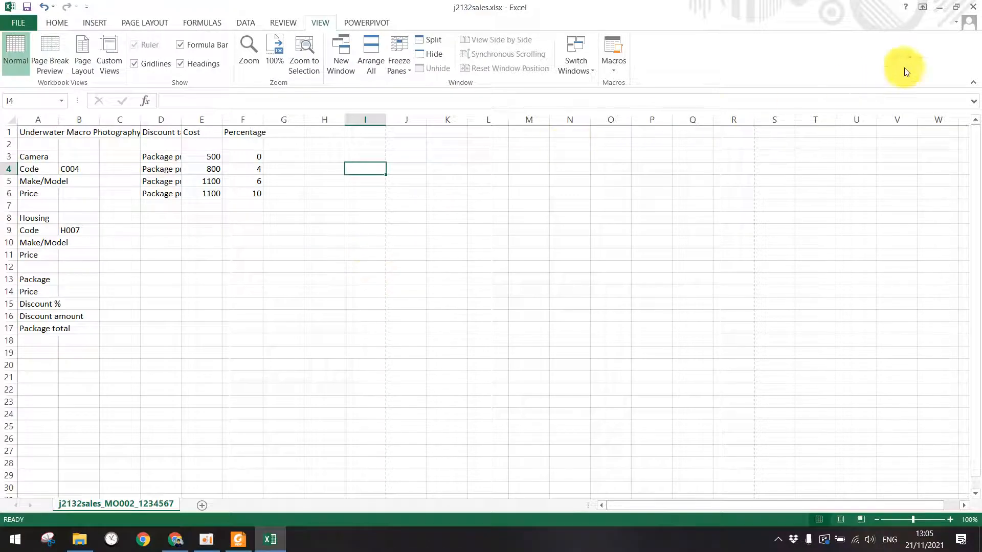
left_click(973, 8)
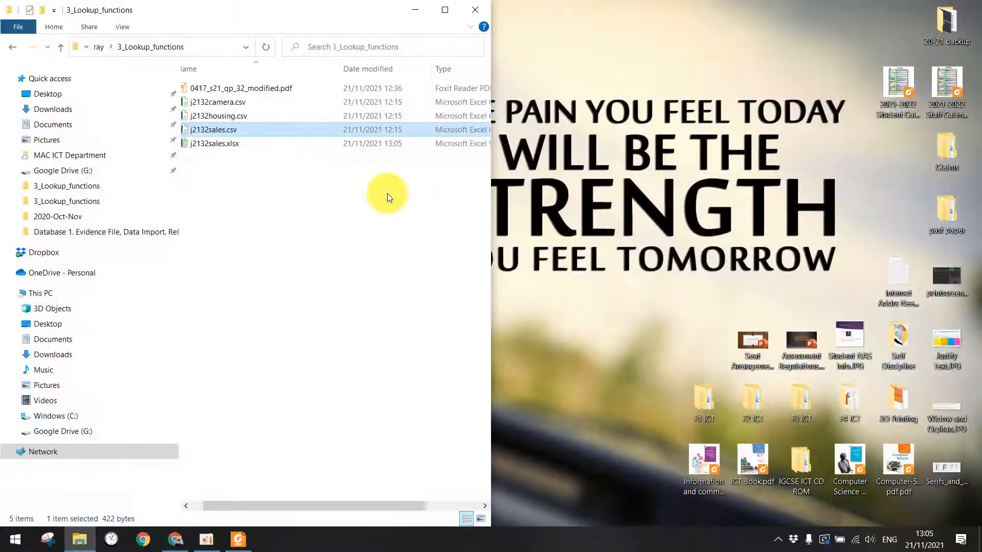
Rename j2132sales.xlsx in the 3_Lookup_functions folder by adding _MO002_ and the candidate number after j2132sales
left_click(444, 11)
left_click(243, 138)
left_click(238, 140)
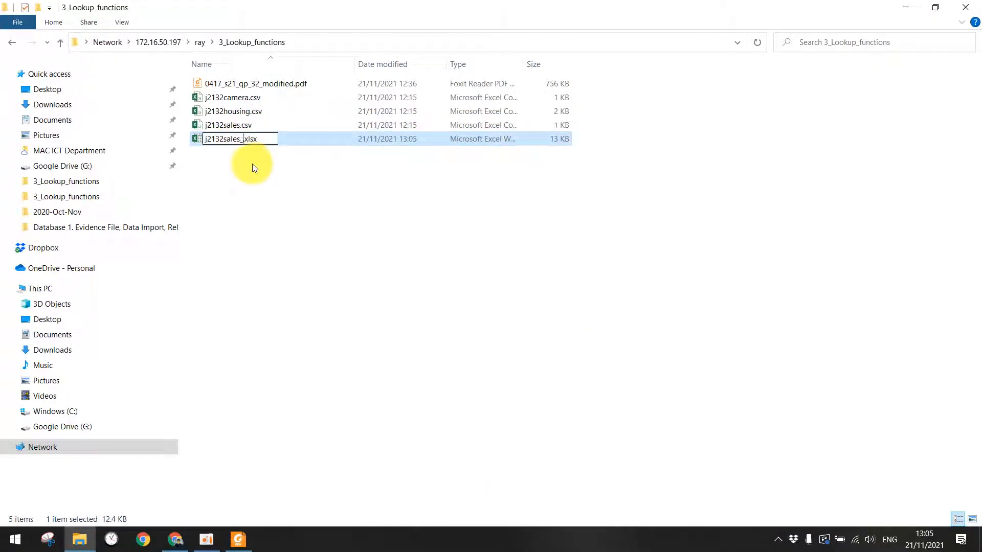
type("_MO")
type("002_12")
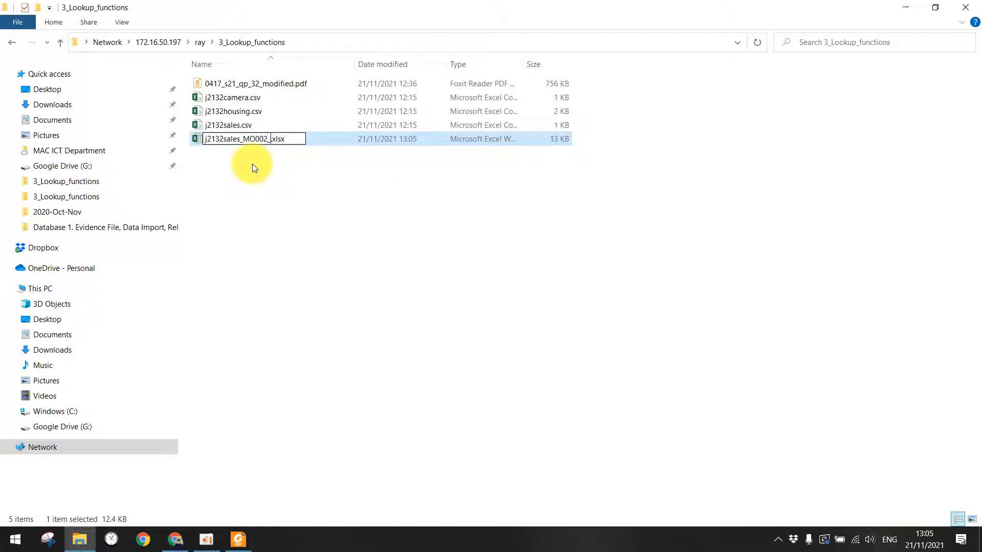
type("34567")
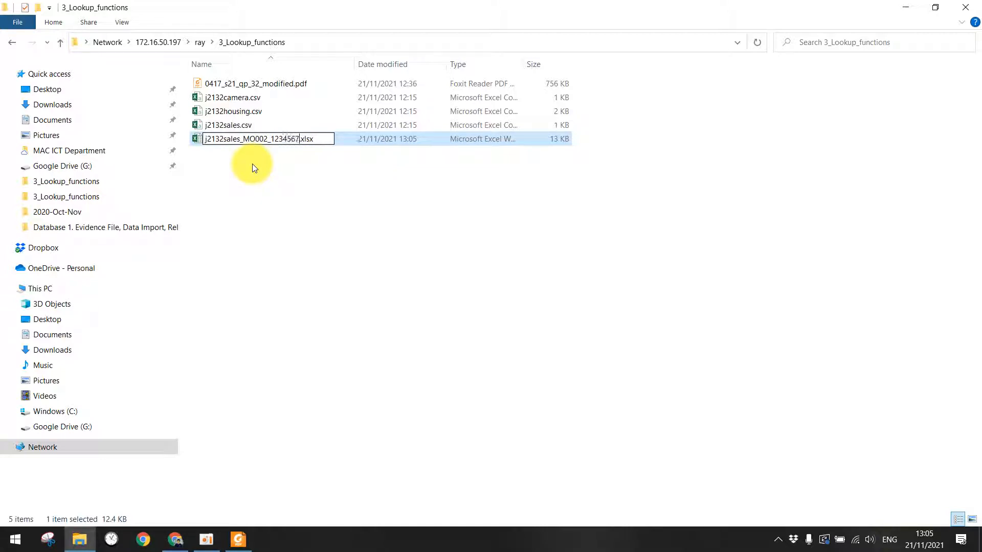
left_click(253, 164)
Widen the folder's Type column and compare the renamed workbook's file type with the CSV files
left_click(245, 140)
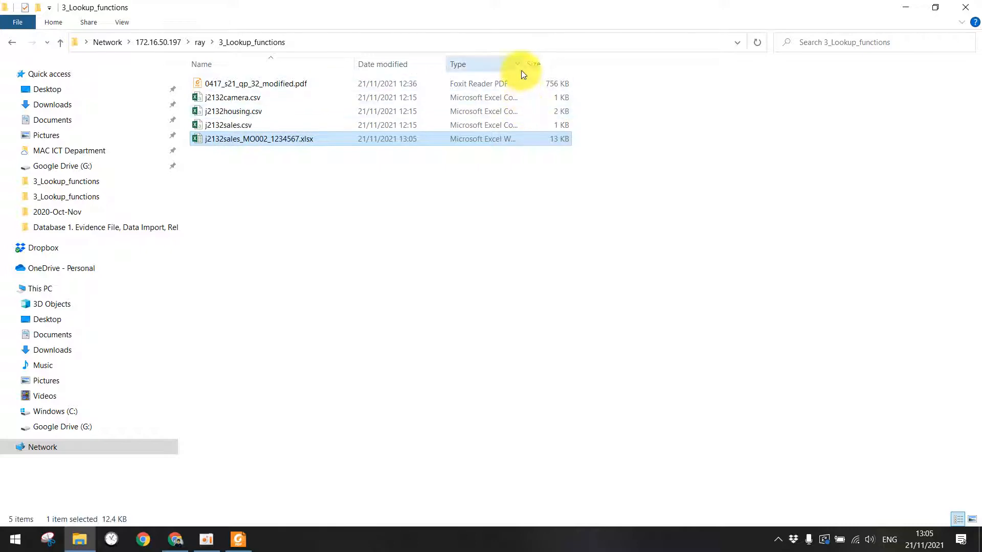
left_click_drag(523, 62, 631, 64)
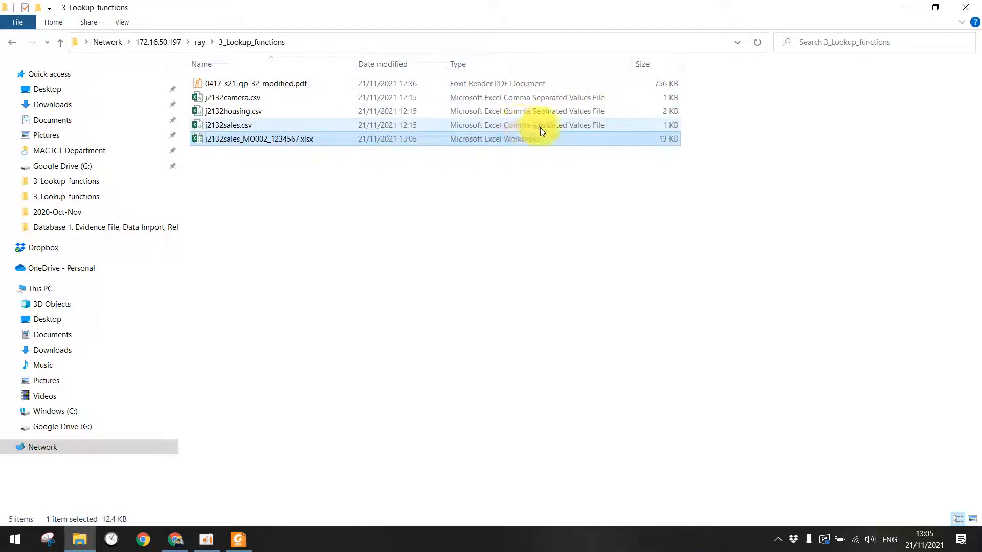
left_click(522, 156)
left_click(509, 143)
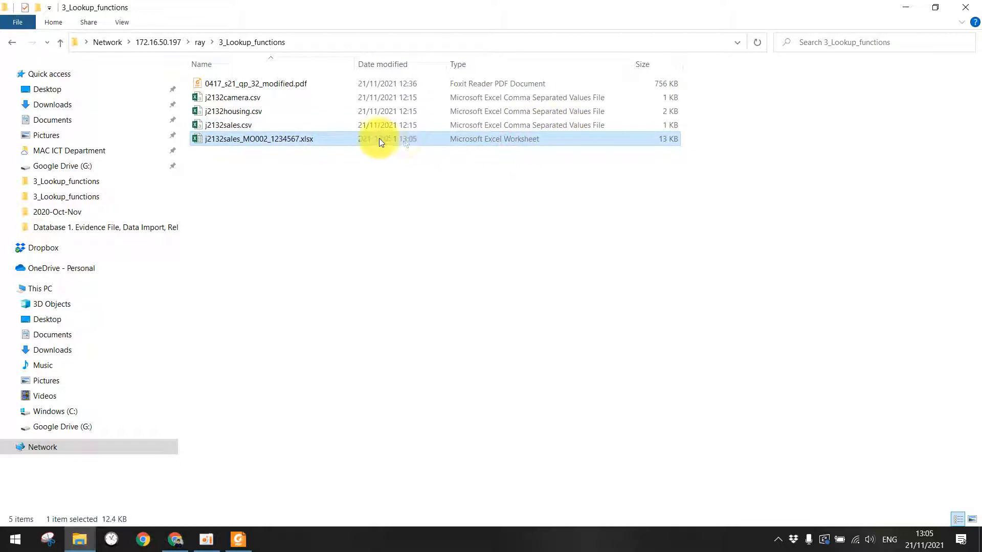
Open the renamed j2132sales workbook in Excel and enable editing
double_click(271, 146)
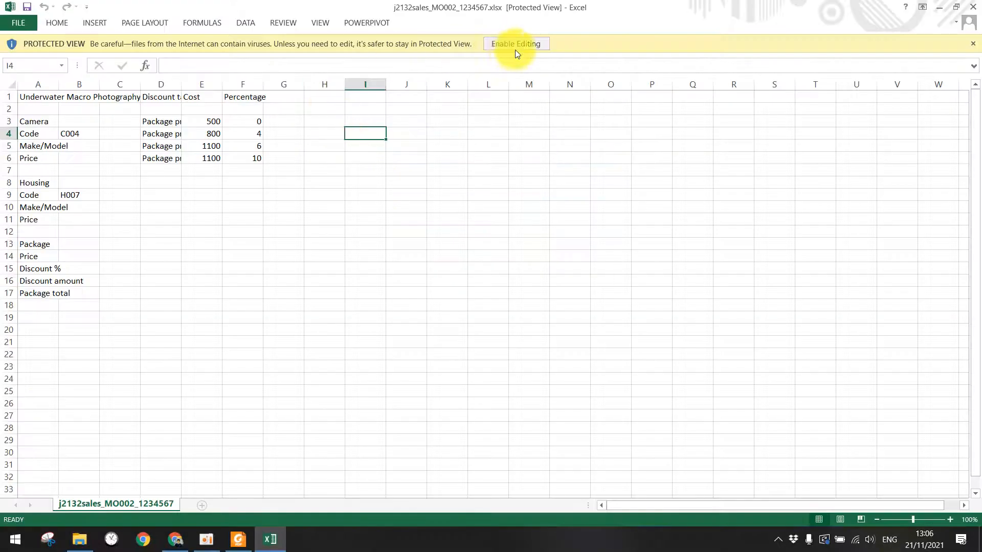
left_click(515, 45)
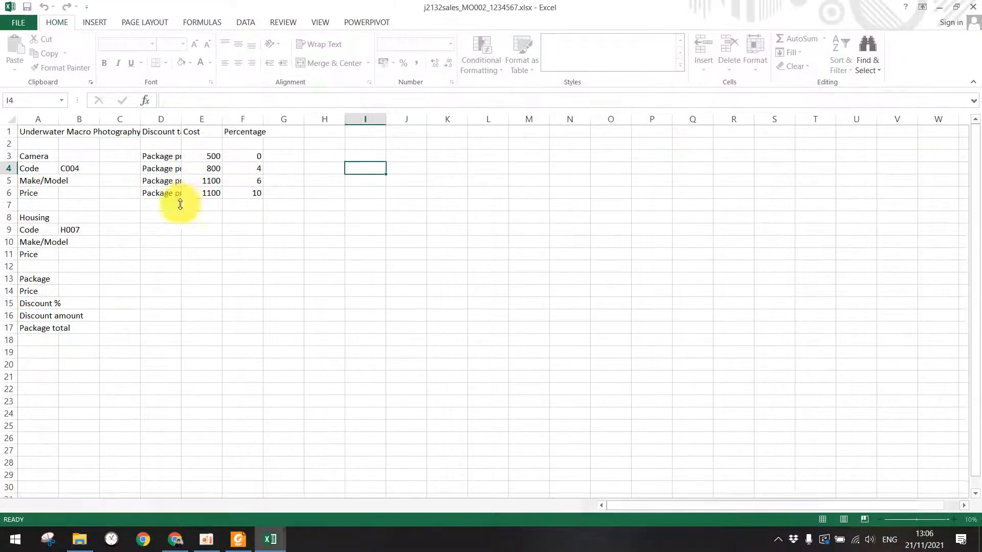
Switch to Foxit Reader and read question 11 about the camera make and model lookup function in cell B5
left_click(237, 539)
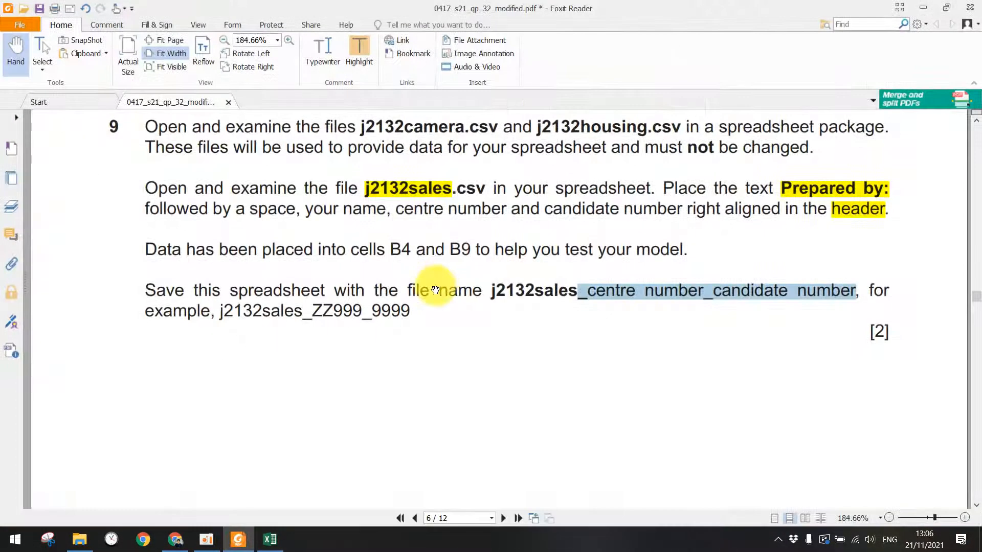
scroll(434, 285, "down", 5)
scroll(433, 283, "down", 10)
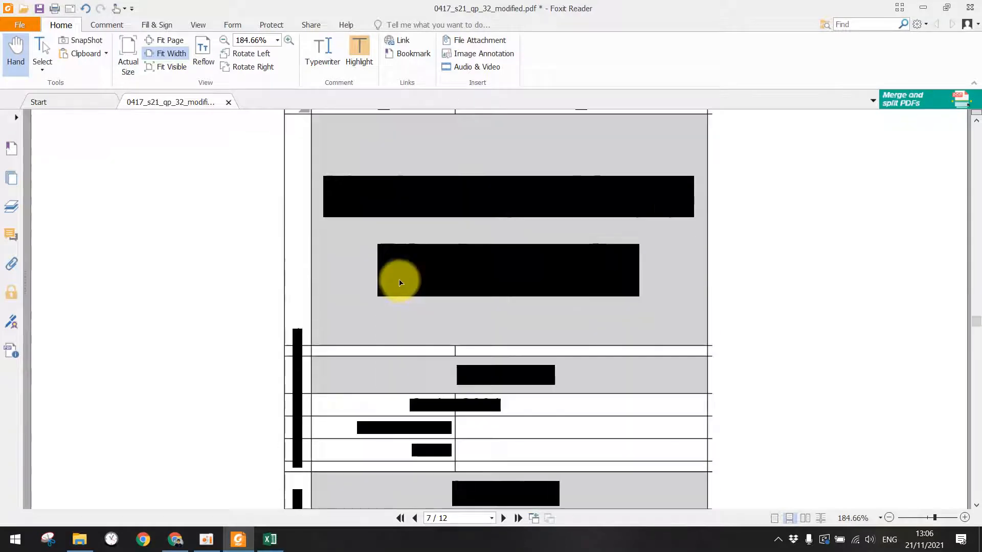
scroll(382, 231, "down", 5)
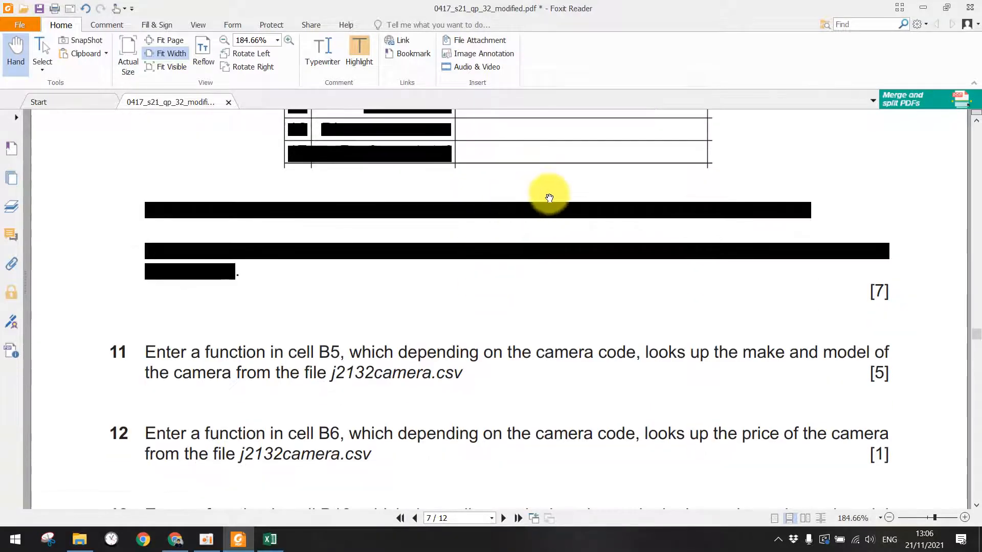
scroll(445, 267, "down", 3)
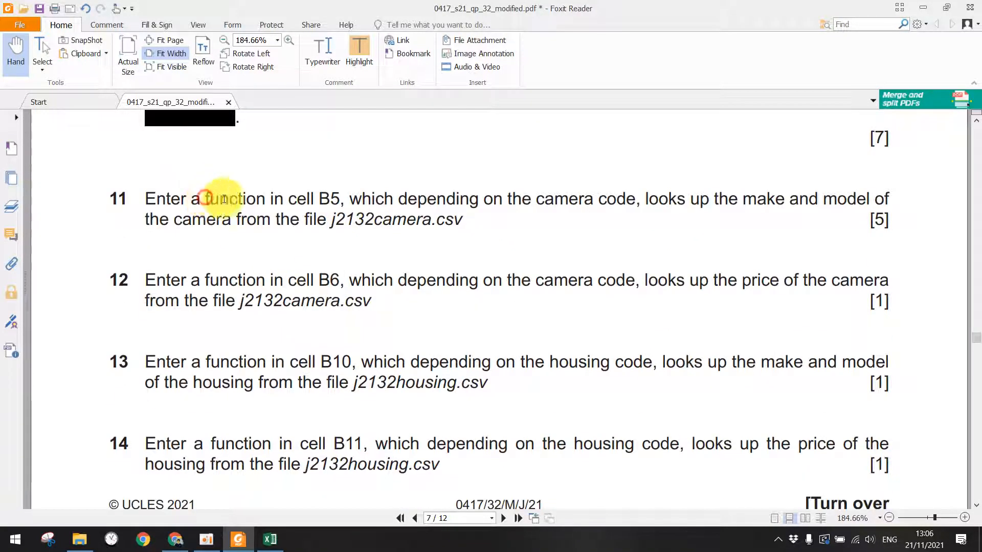
left_click_drag(220, 198, 453, 221)
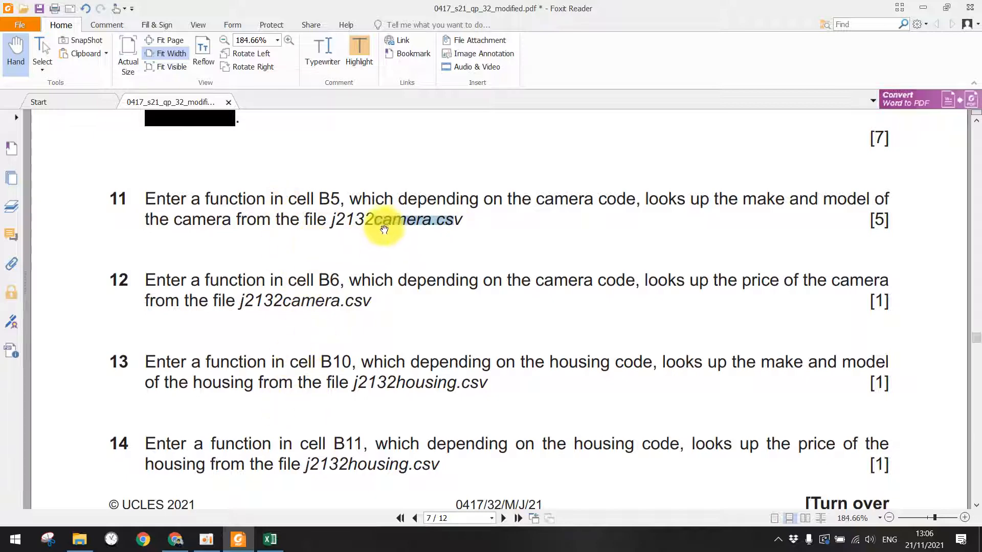
Open j2132camera.csv from the 3_Lookup_functions folder and arrange it side by side with the j2132sales workbook
left_click(80, 540)
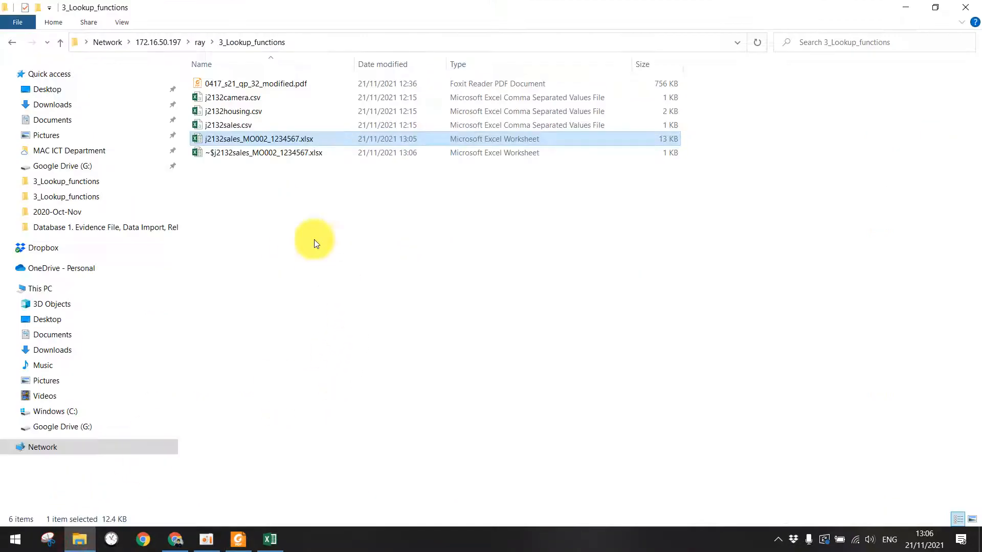
left_click(234, 99)
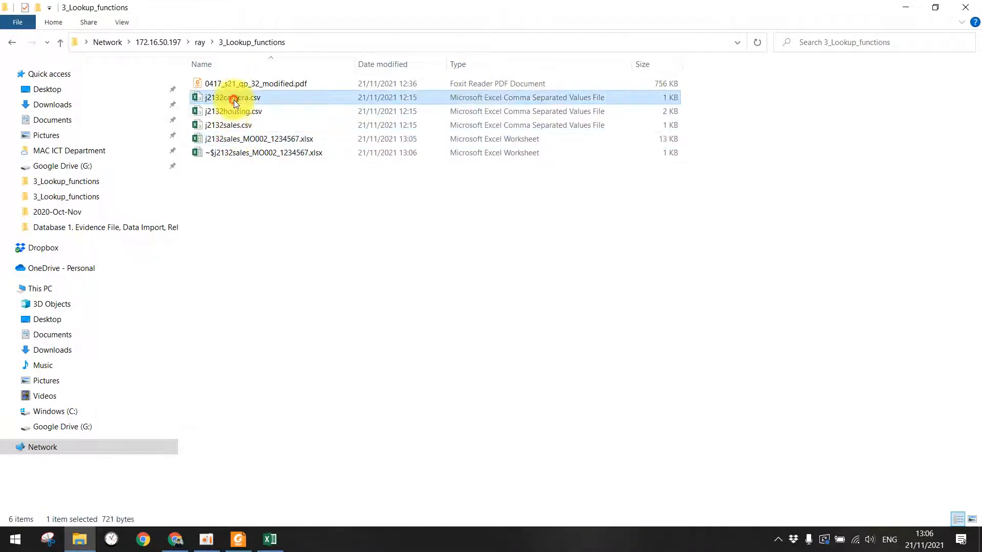
double_click(259, 100)
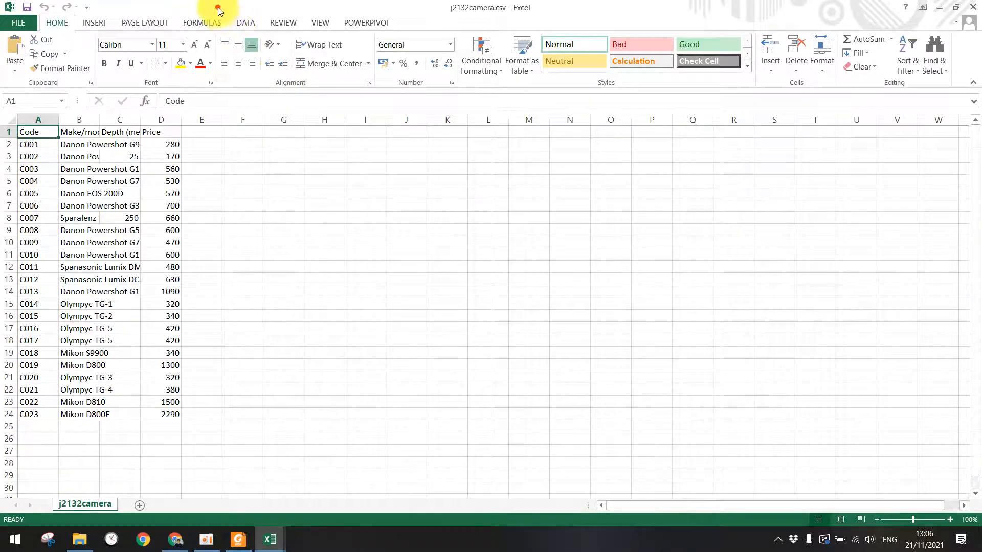
left_click_drag(219, 9, 979, 133)
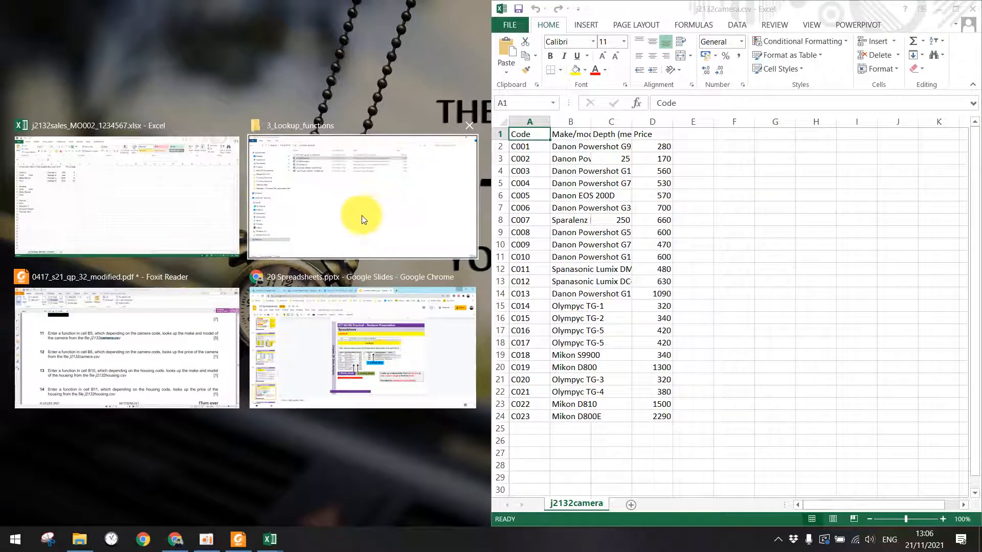
left_click(234, 187)
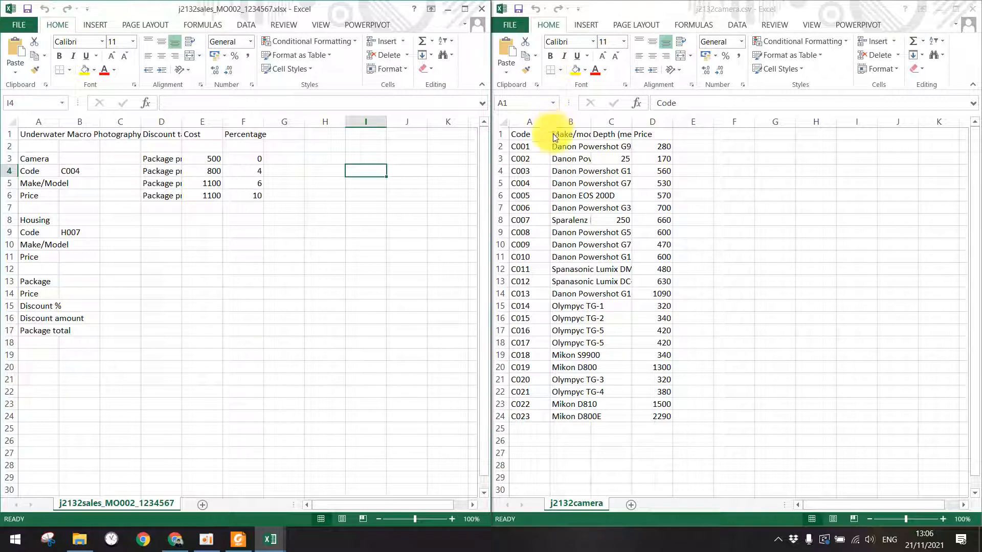
left_click(594, 188)
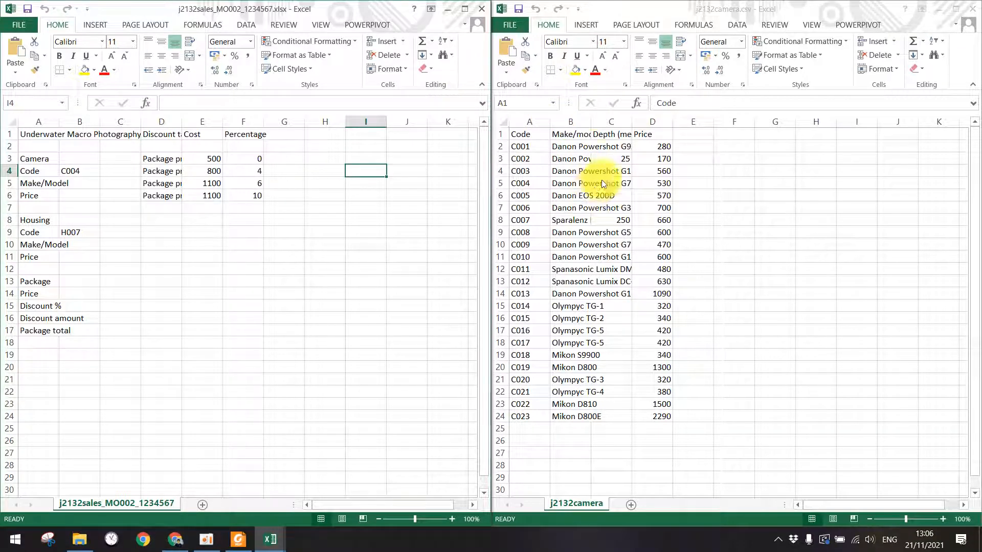
Autofit columns A to D in j2132camera.csv to their contents
left_click(551, 122)
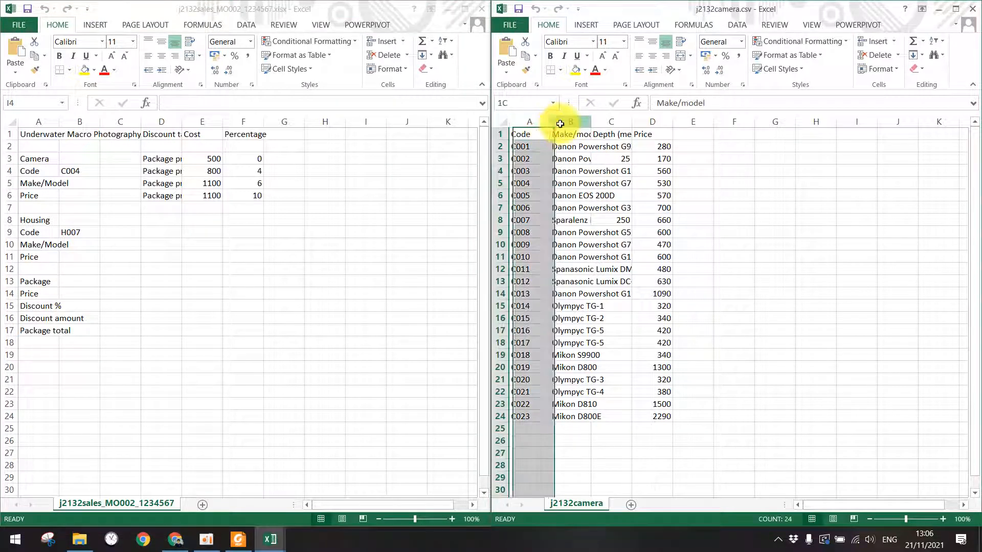
double_click(549, 121)
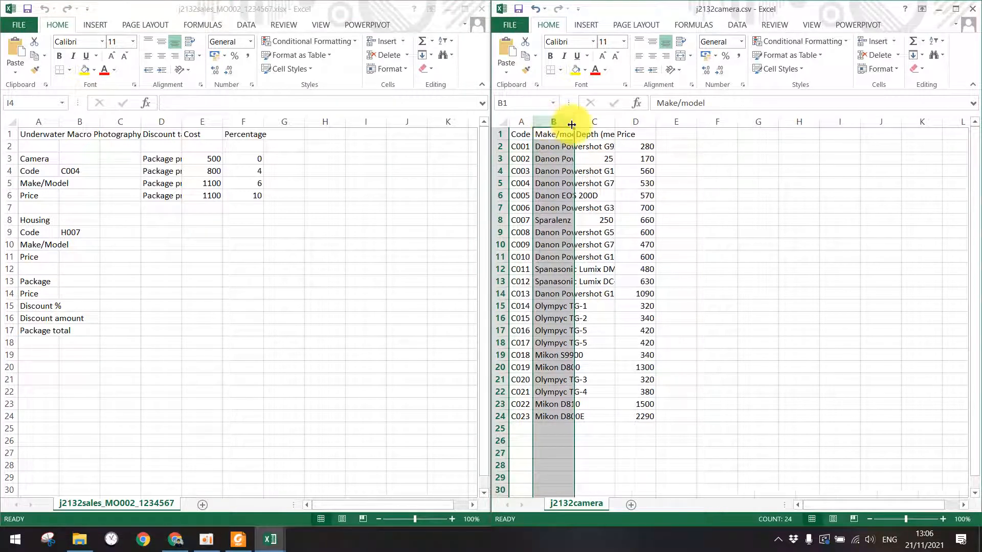
double_click(574, 121)
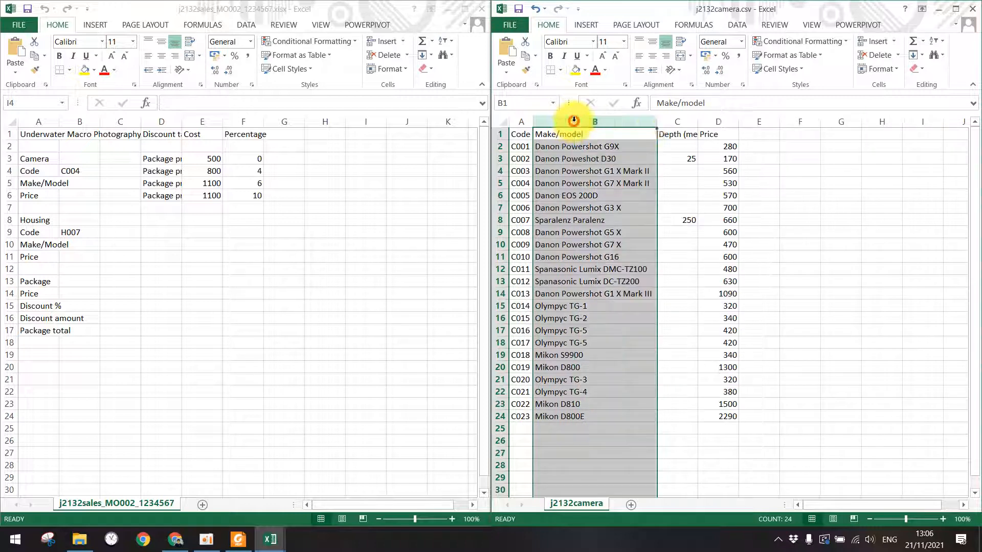
double_click(697, 121)
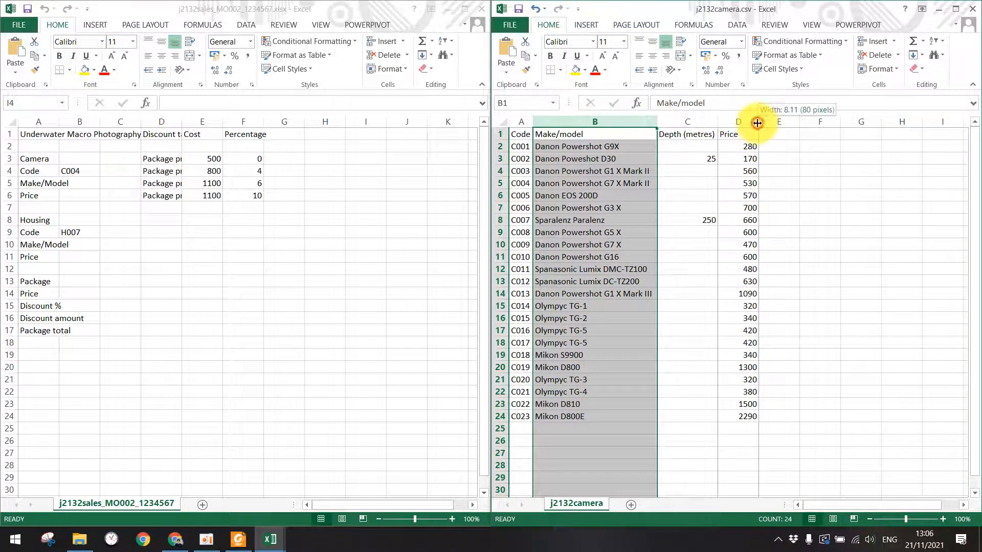
double_click(759, 122)
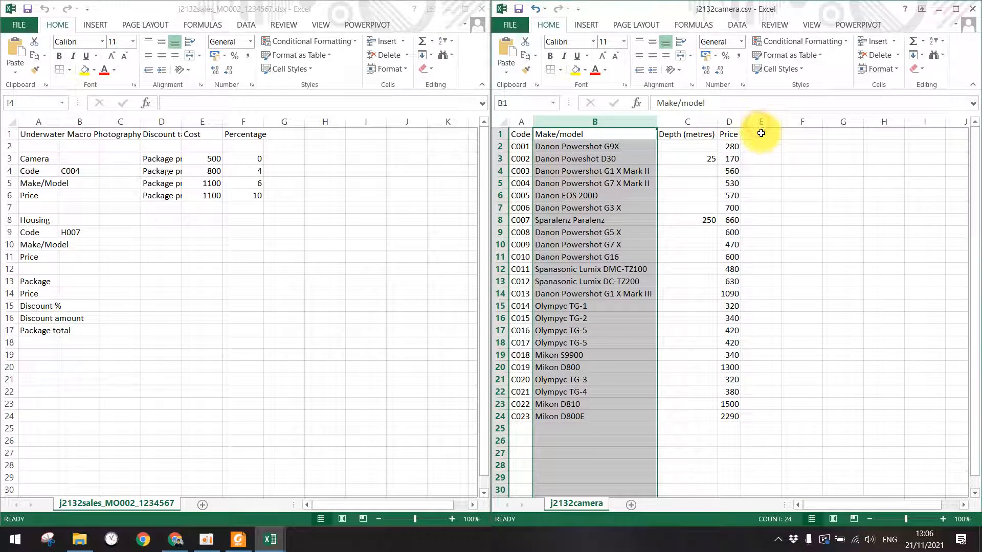
left_click(686, 159)
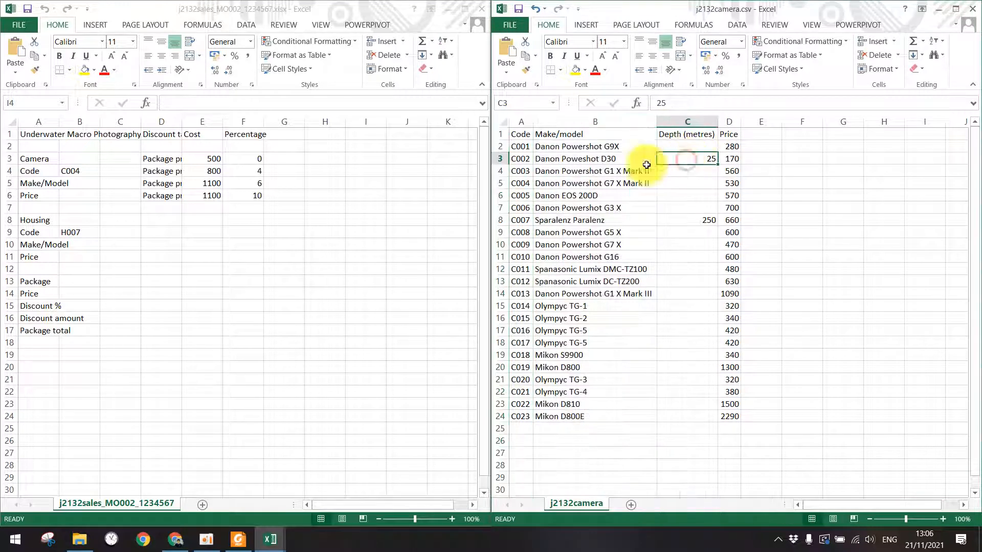
Autofit columns A, B, D, E and F in the j2132sales workbook to their contents
left_click(61, 122)
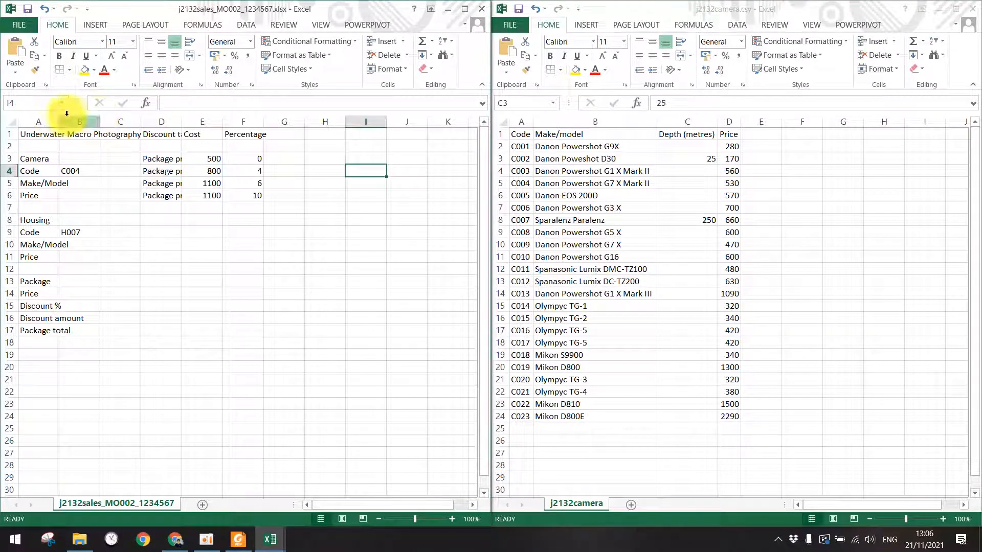
double_click(58, 122)
double_click(187, 122)
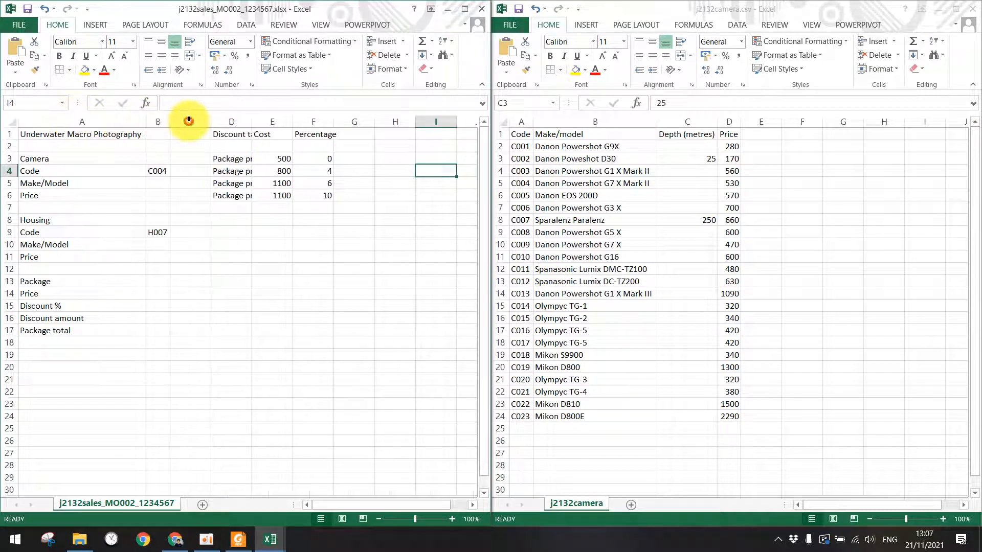
double_click(252, 123)
double_click(410, 124)
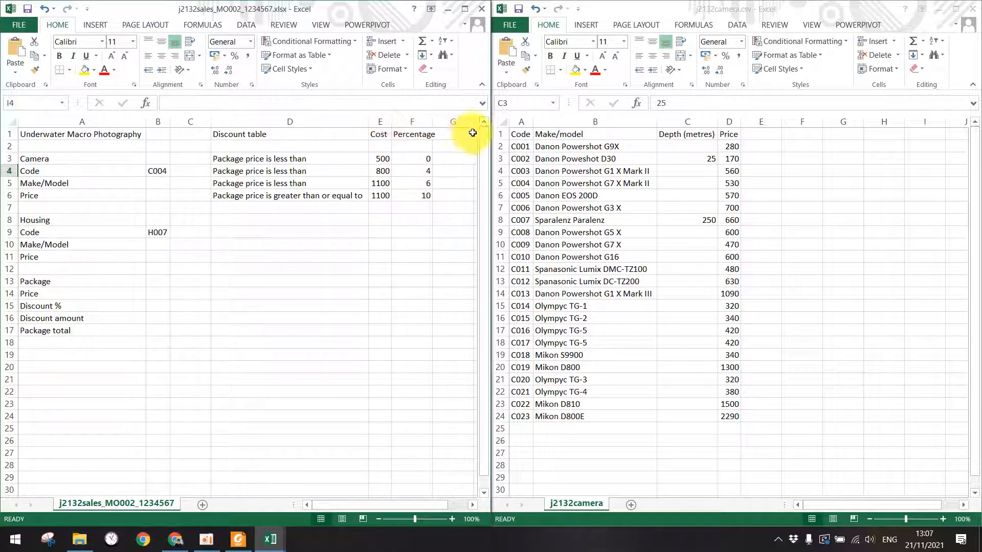
double_click(431, 122)
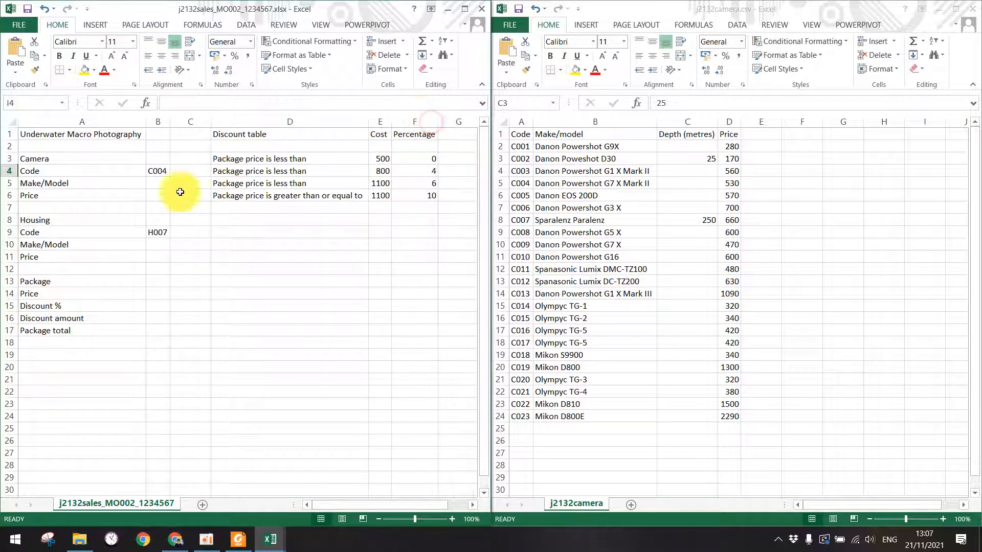
Switch to Foxit Reader and highlight "B5", "make and model" and "camera" in the text of question 11
left_click(242, 546)
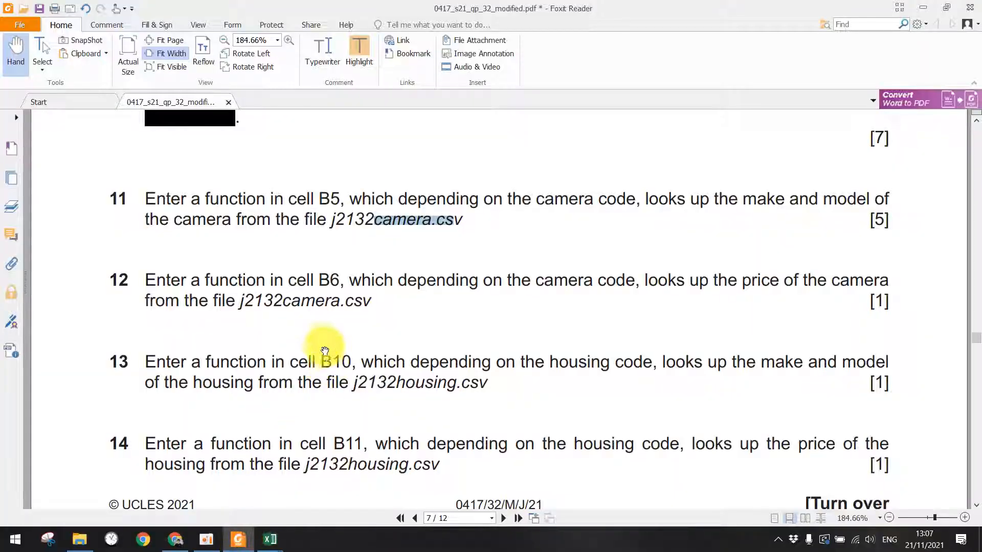
left_click_drag(319, 194, 330, 195)
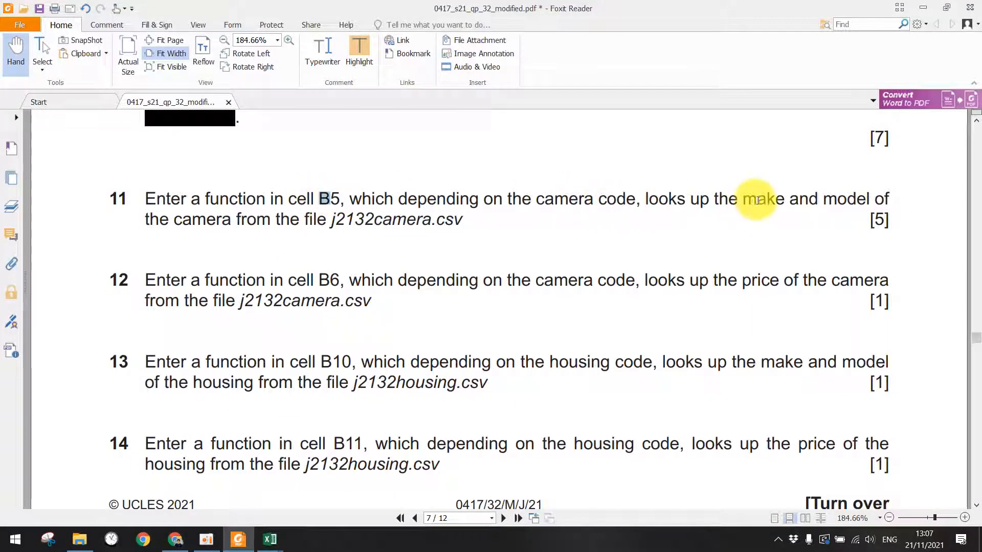
left_click_drag(757, 200, 833, 200)
left_click(336, 204)
left_click_drag(322, 197, 339, 194)
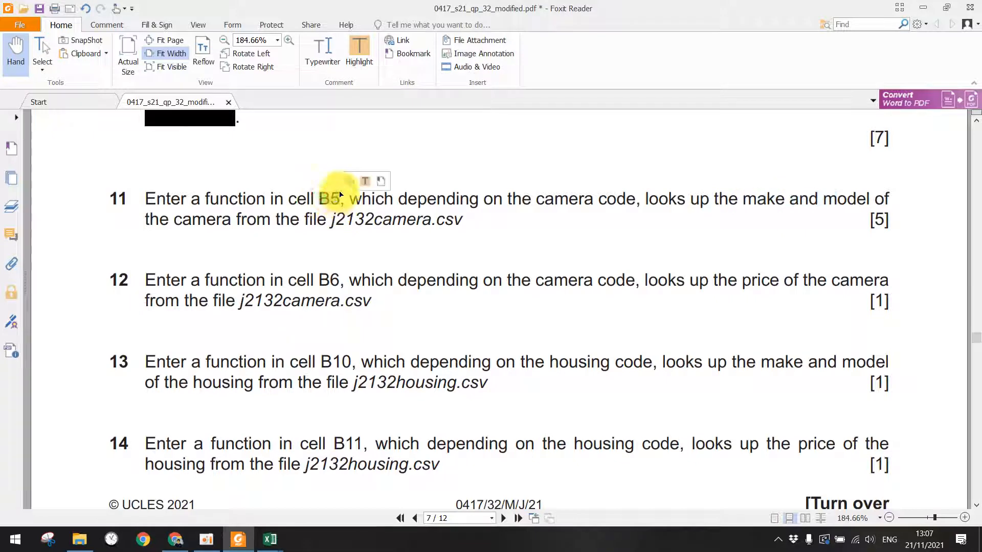
left_click(359, 51)
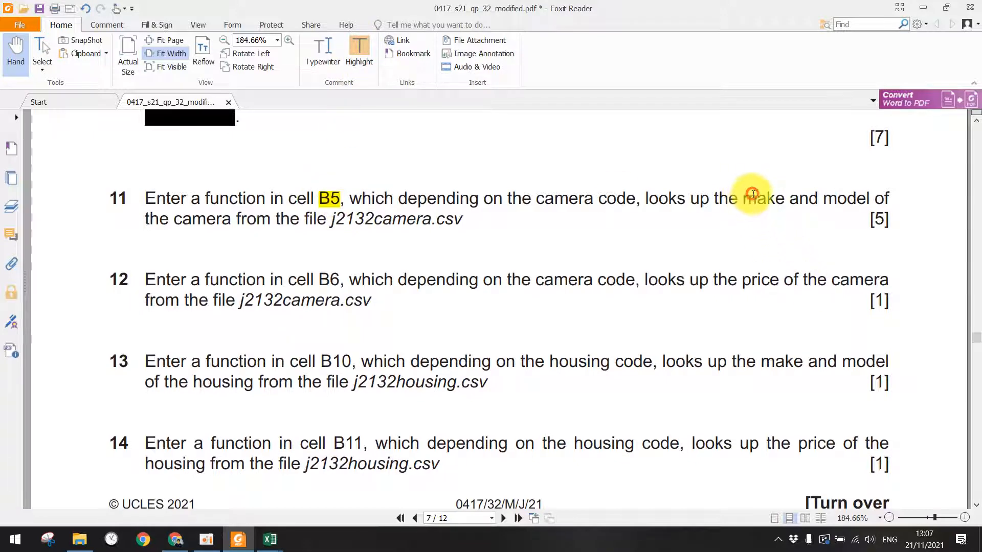
left_click_drag(743, 202, 859, 204)
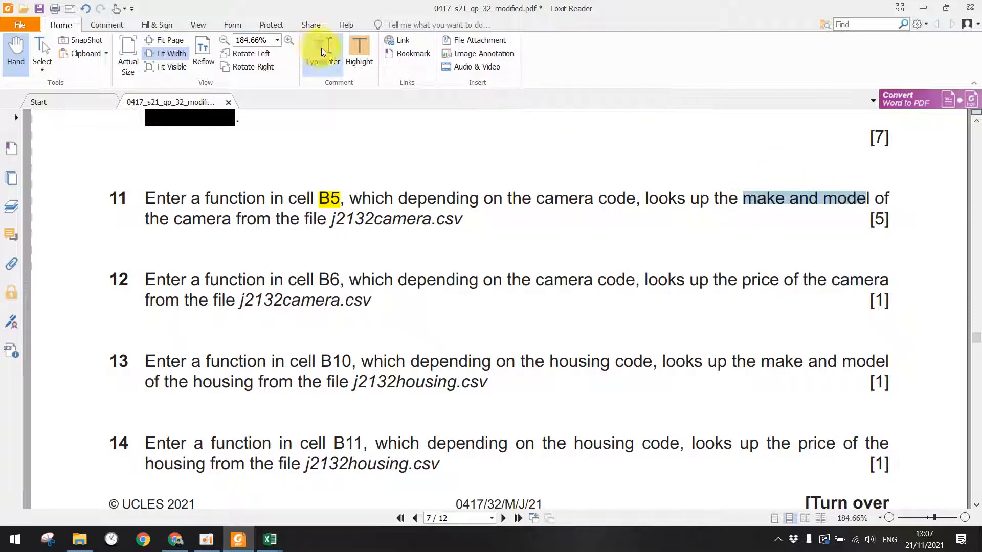
left_click(359, 51)
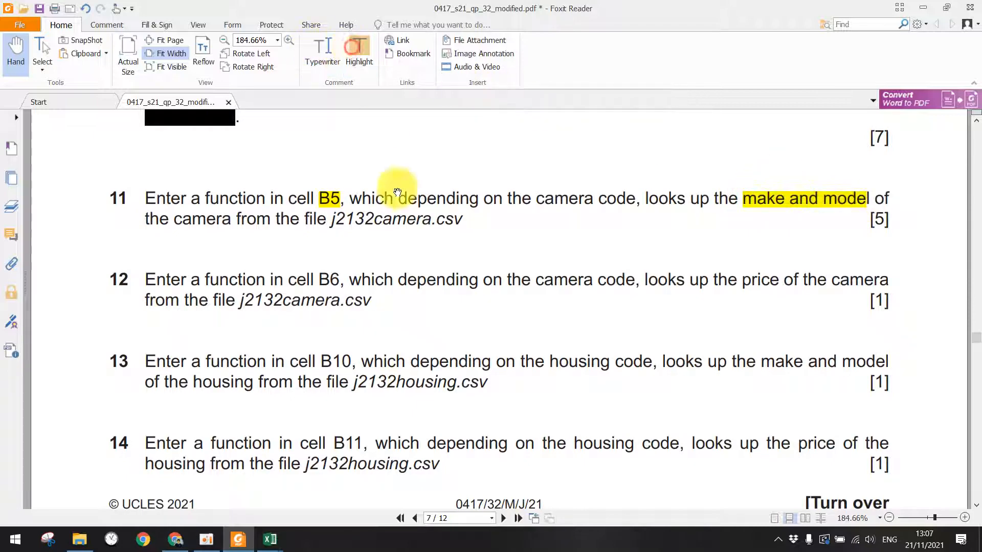
double_click(381, 218)
left_click(360, 56)
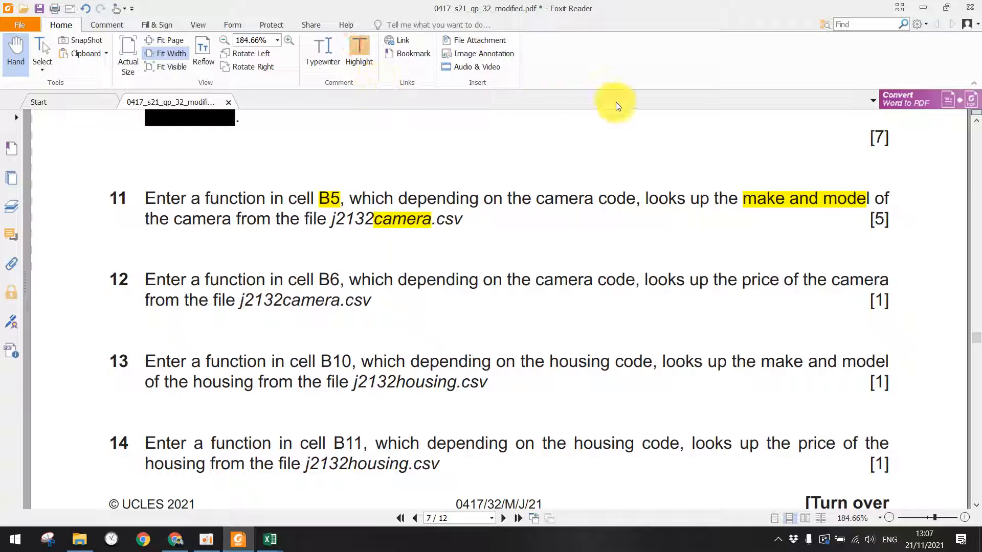
Return to Excel and trace the camera code in B4 of the sales workbook to its matching Make/model in j2132camera.csv
left_click(923, 8)
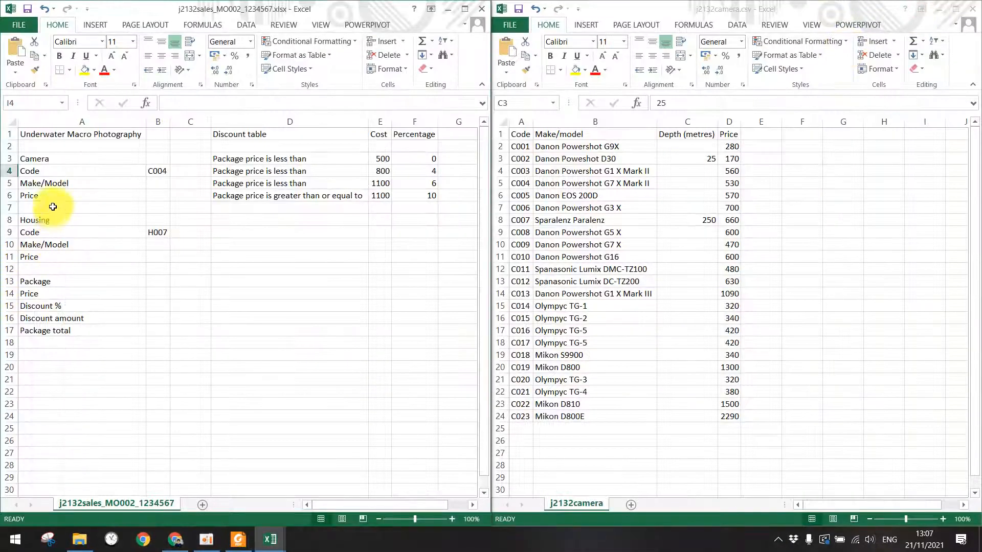
left_click(156, 183)
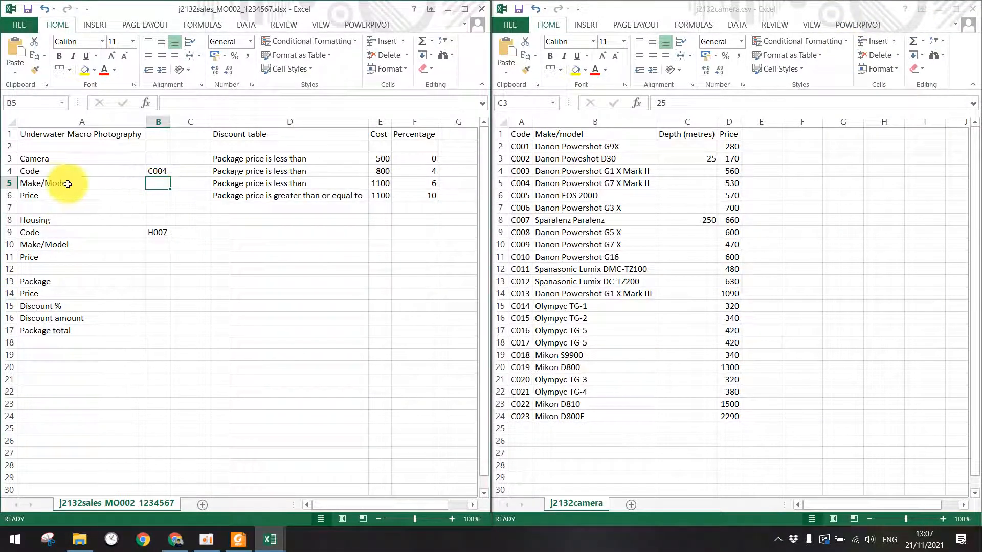
left_click(568, 122)
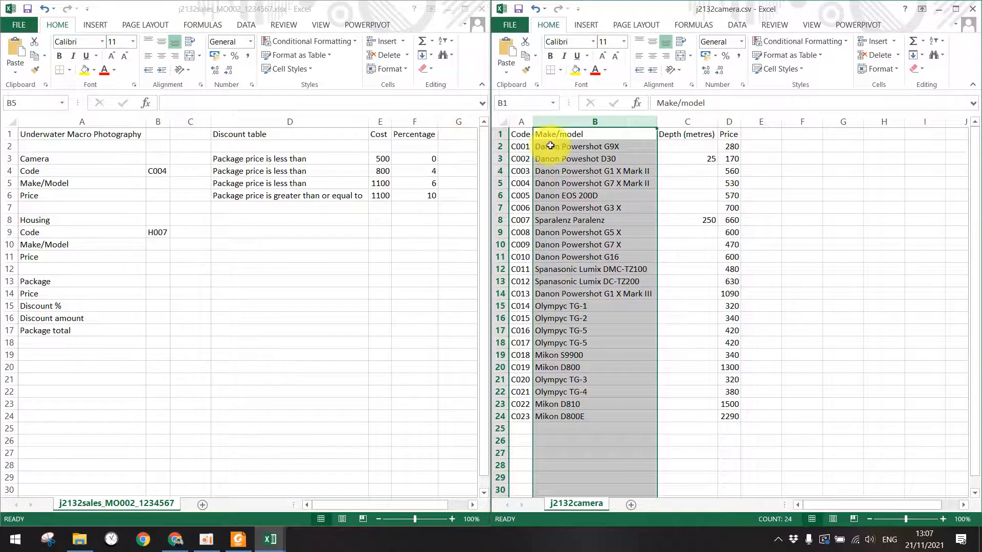
left_click(168, 171)
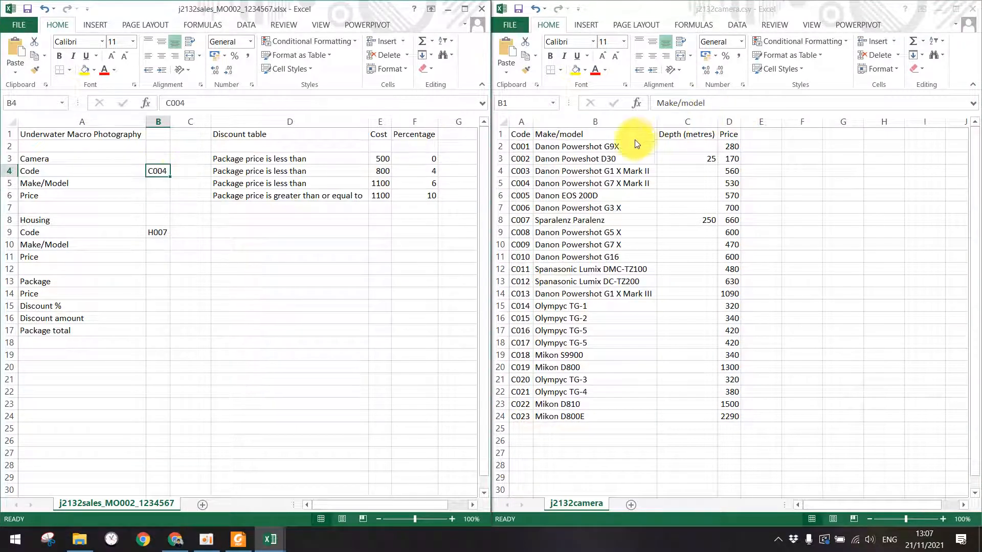
left_click(526, 183)
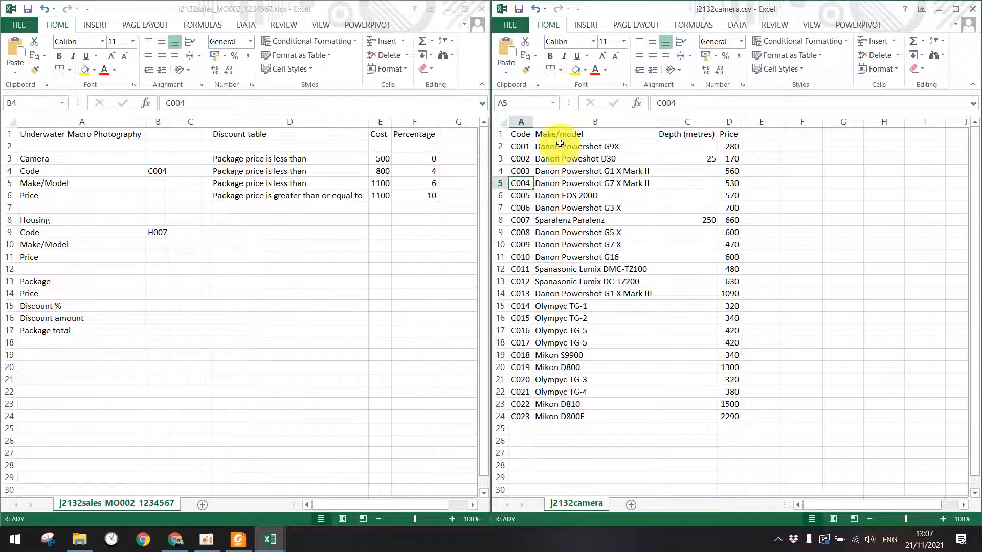
left_click(560, 123)
left_click(543, 185)
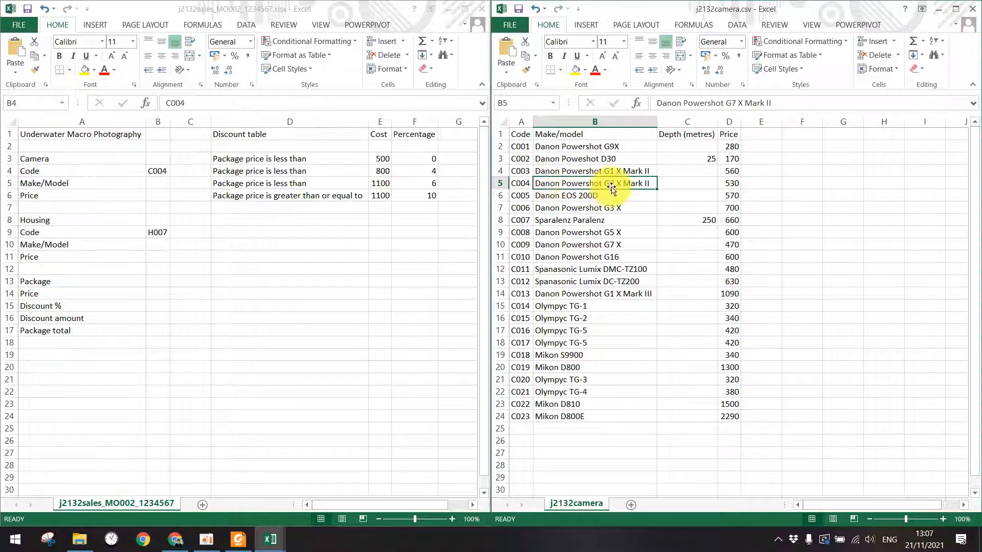
Search for the "vlookup" function and insert it in B5 of the sales workbook
left_click(166, 183)
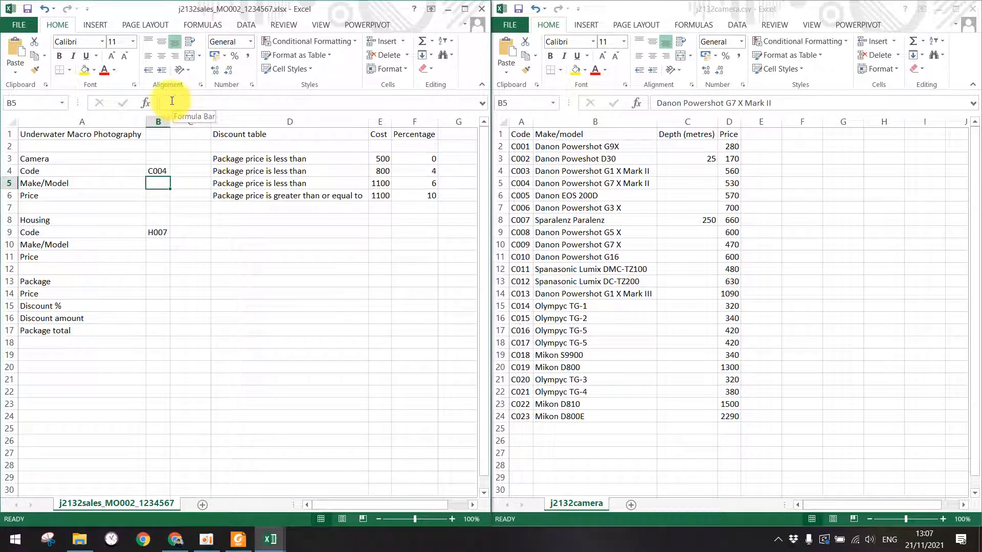
left_click(146, 104)
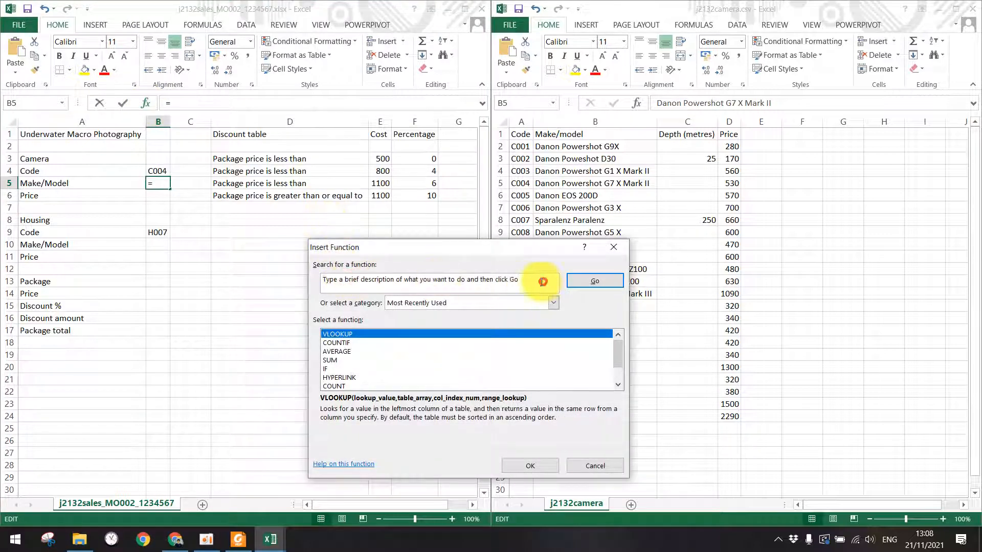
left_click(542, 282)
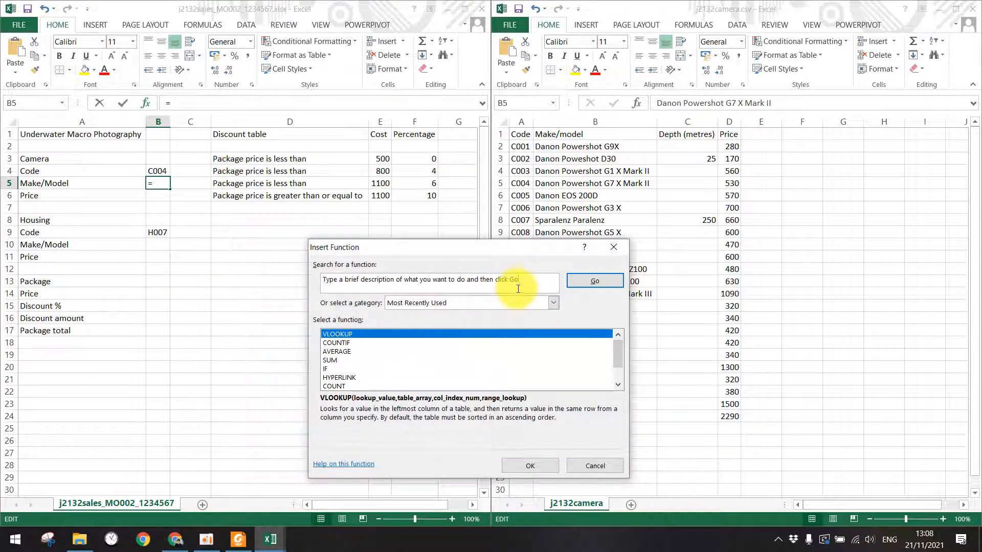
left_click_drag(516, 279, 324, 273)
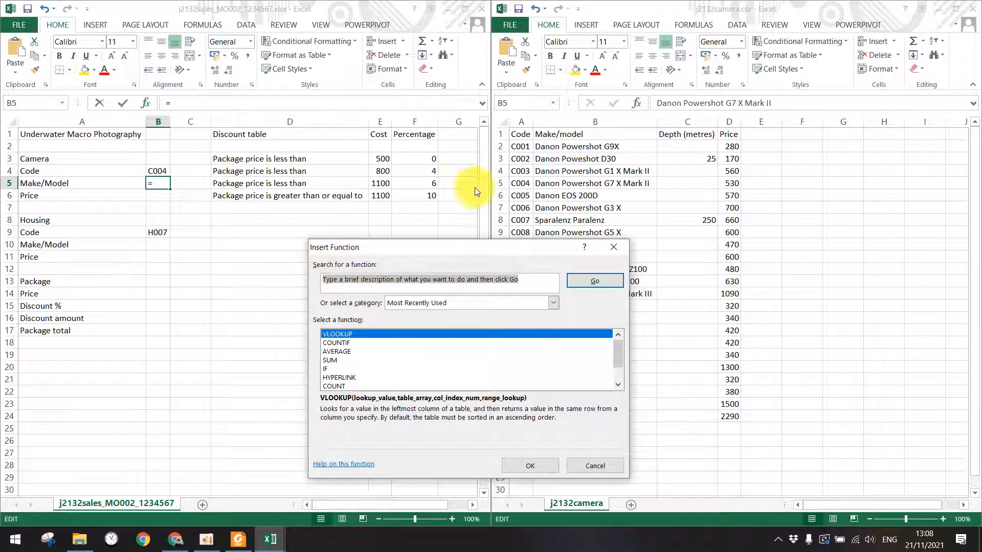
left_click_drag(500, 247, 356, 241)
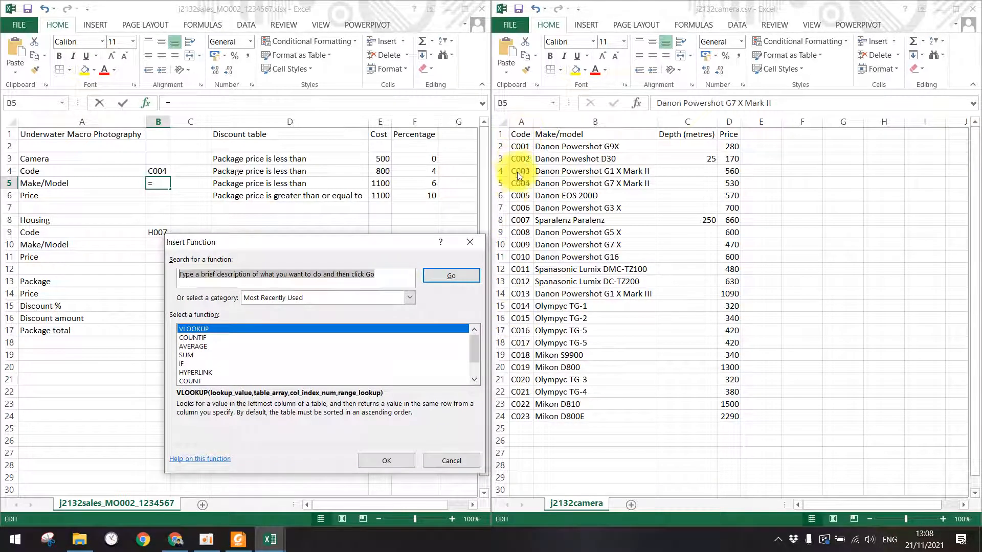
left_click(321, 278)
left_click_drag(327, 276, 209, 277)
left_click_drag(389, 279, 174, 276)
key("BackSpace")
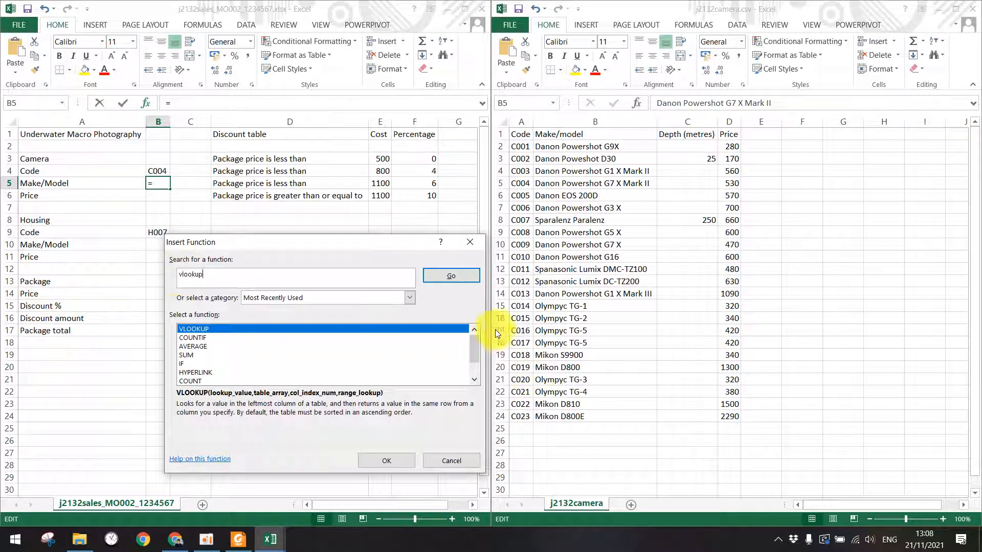
left_click(440, 272)
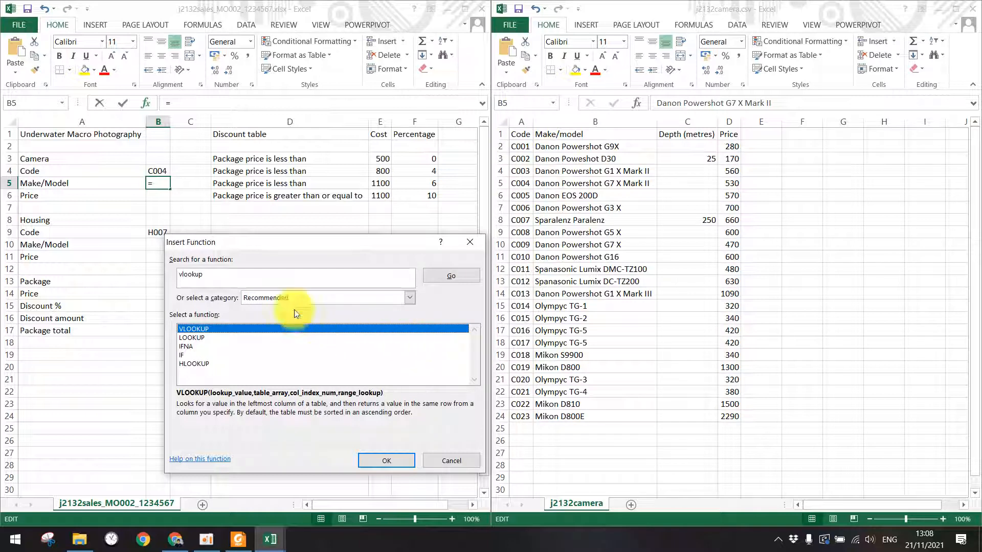
left_click(366, 460)
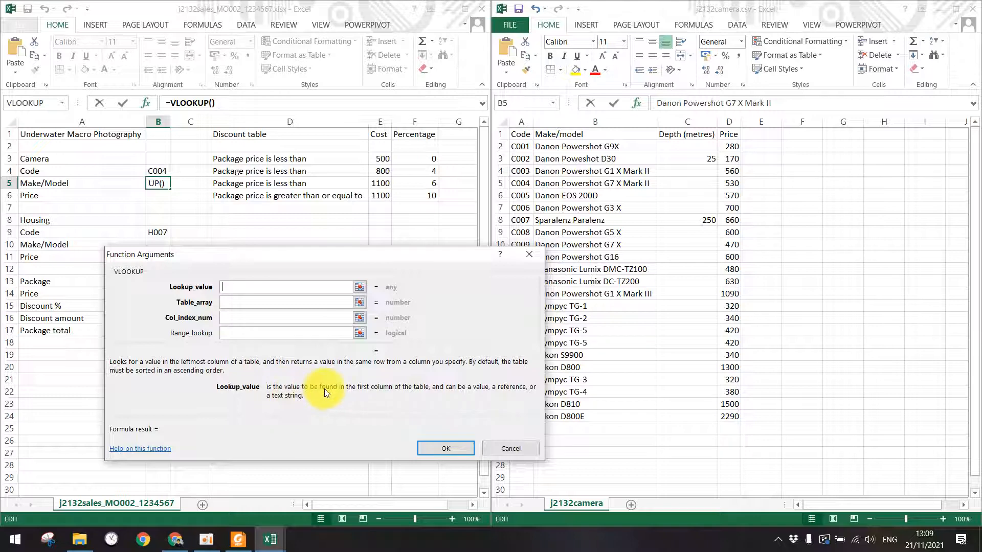
Set the VLOOKUP arguments to lookup value B4, table array $A$1:$D$24 of j2132camera.csv and column index 2
left_click(161, 174)
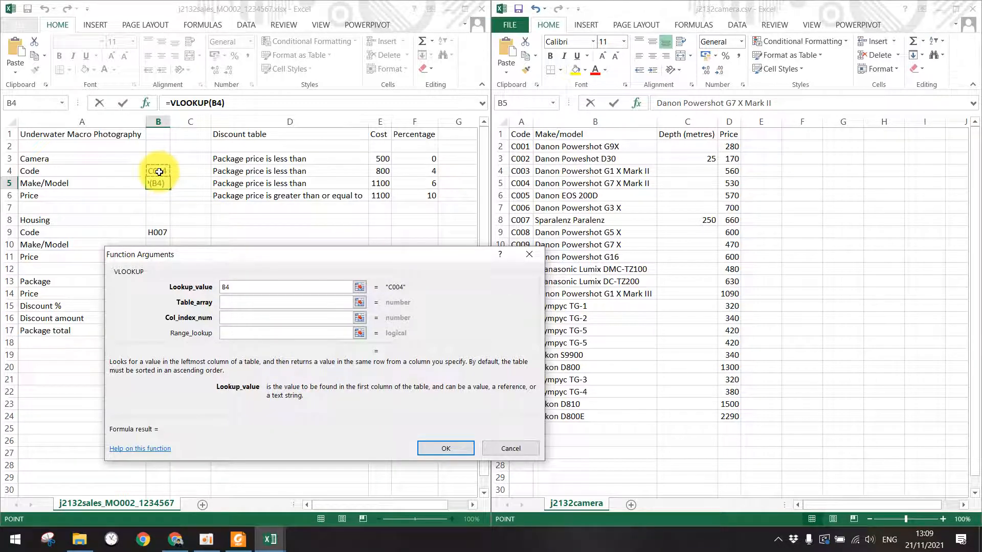
left_click(255, 302)
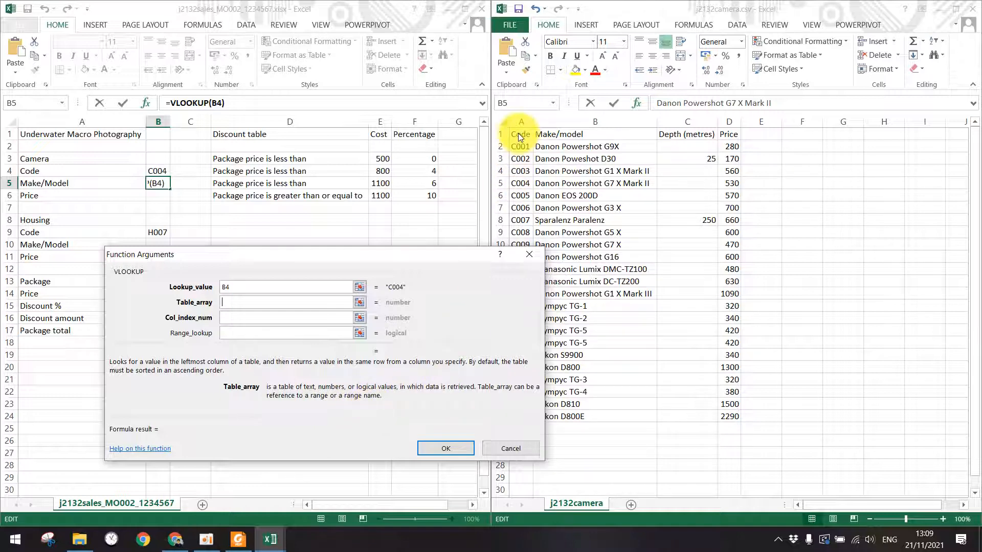
left_click_drag(517, 133, 725, 414)
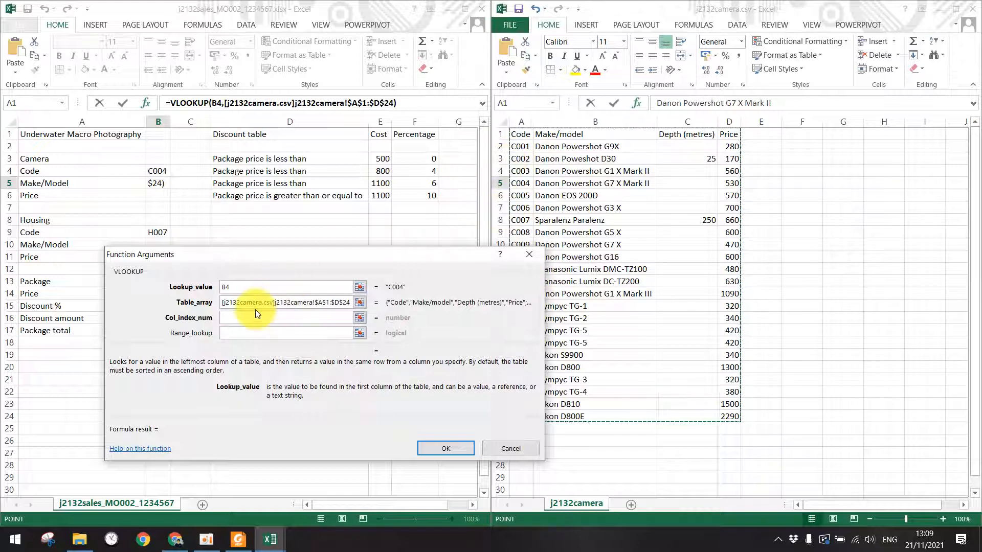
left_click(231, 317)
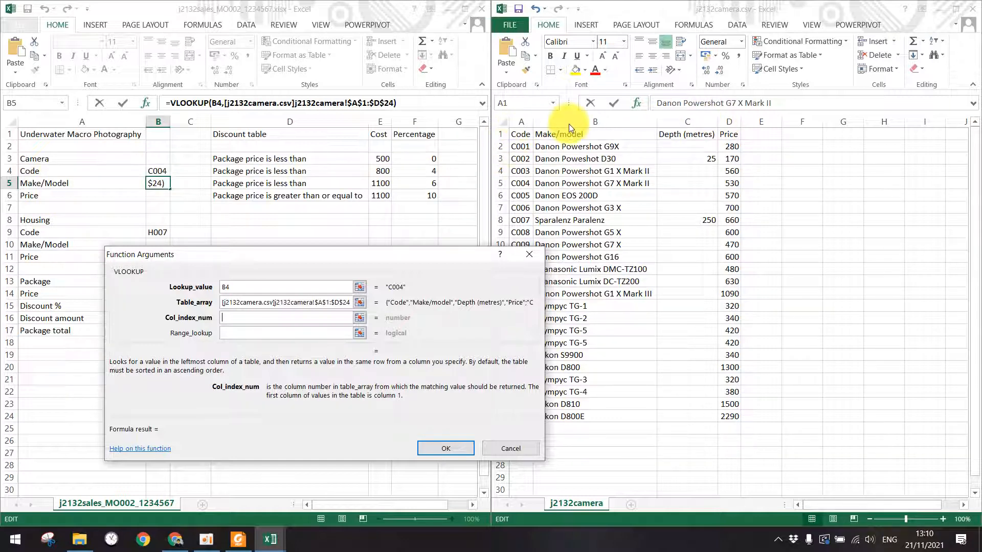
left_click(242, 318)
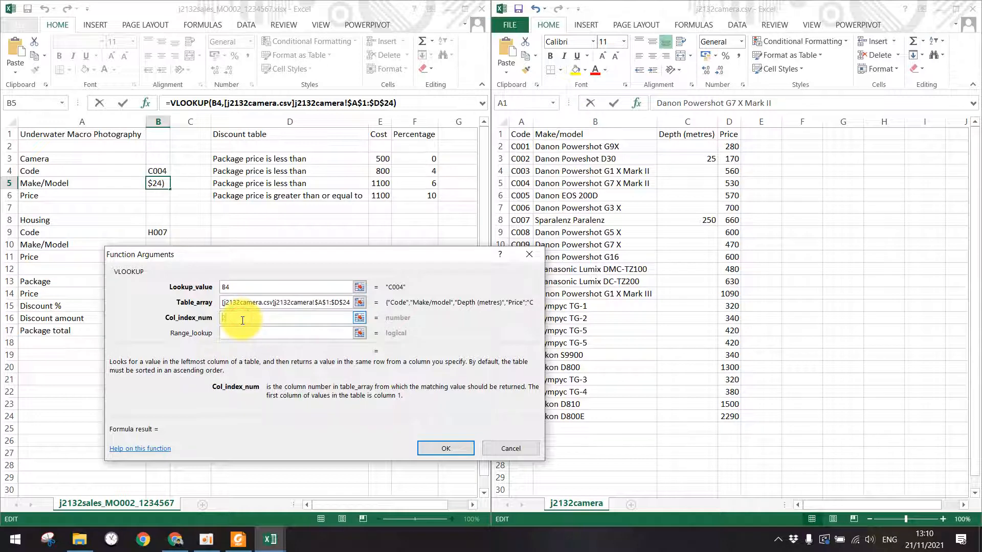
type("2")
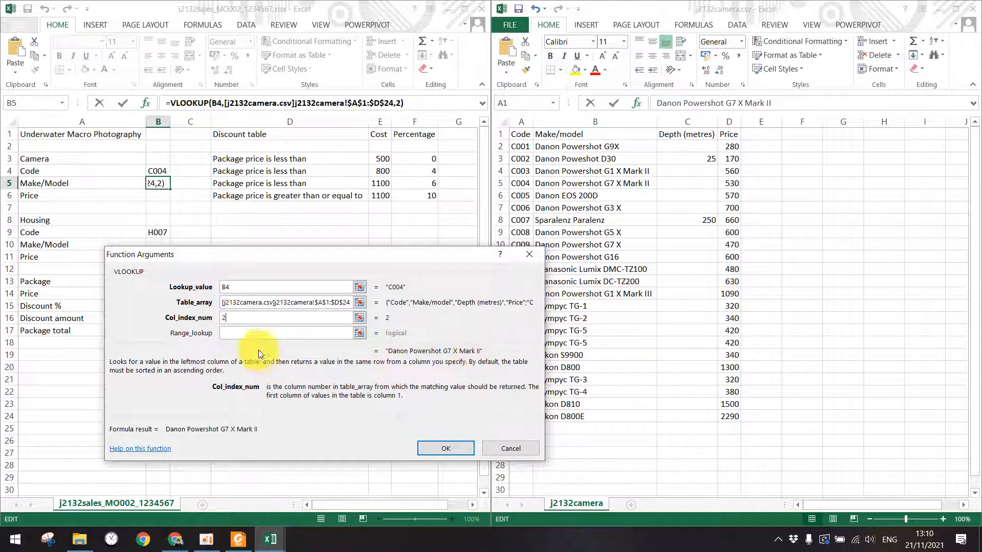
Try column index numbers 3 and 4 in the VLOOKUP arguments and restore it to 2
key("BackSpace")
type("3")
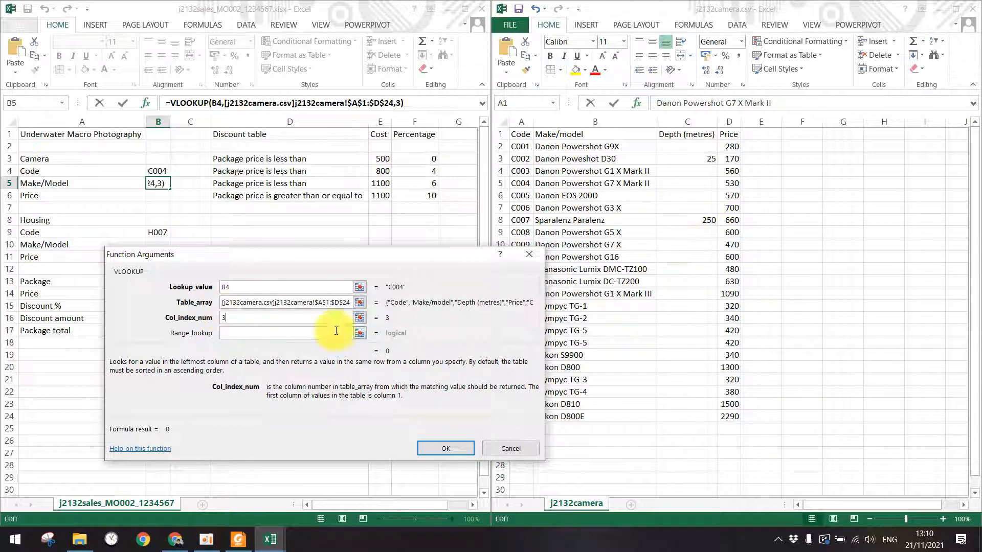
key("BackSpace")
type("4")
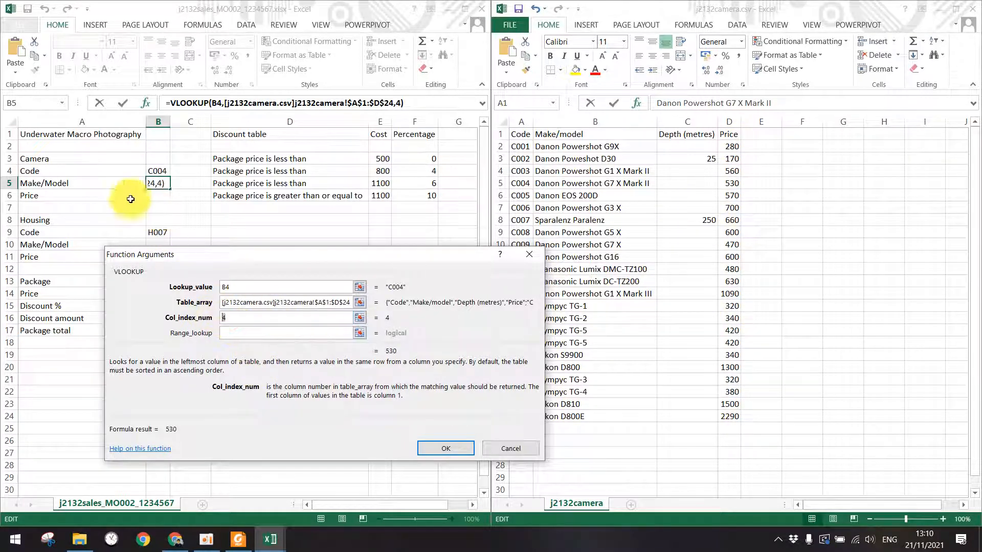
type("2")
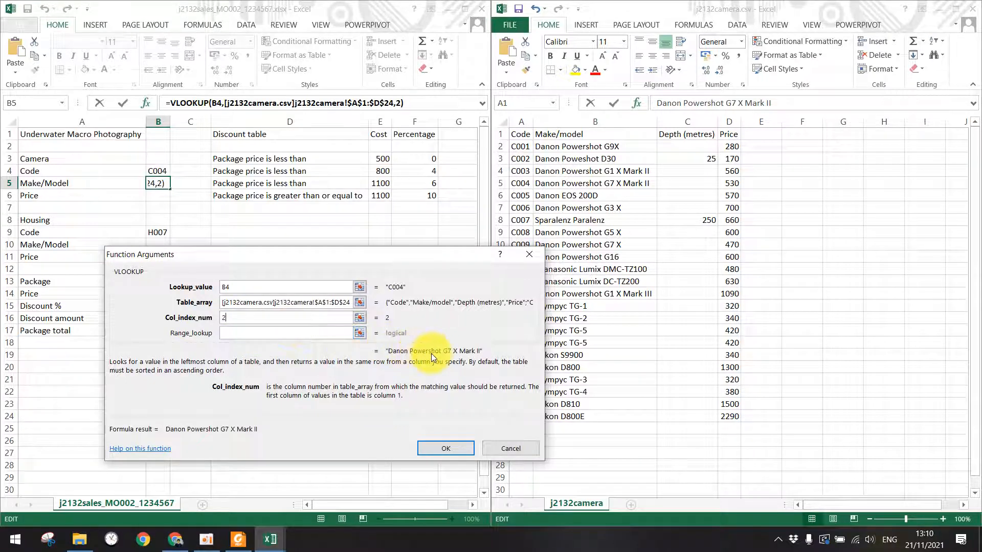
Accept the VLOOKUP formula in B5 and autofit column B of the sales workbook to its contents
left_click(427, 448)
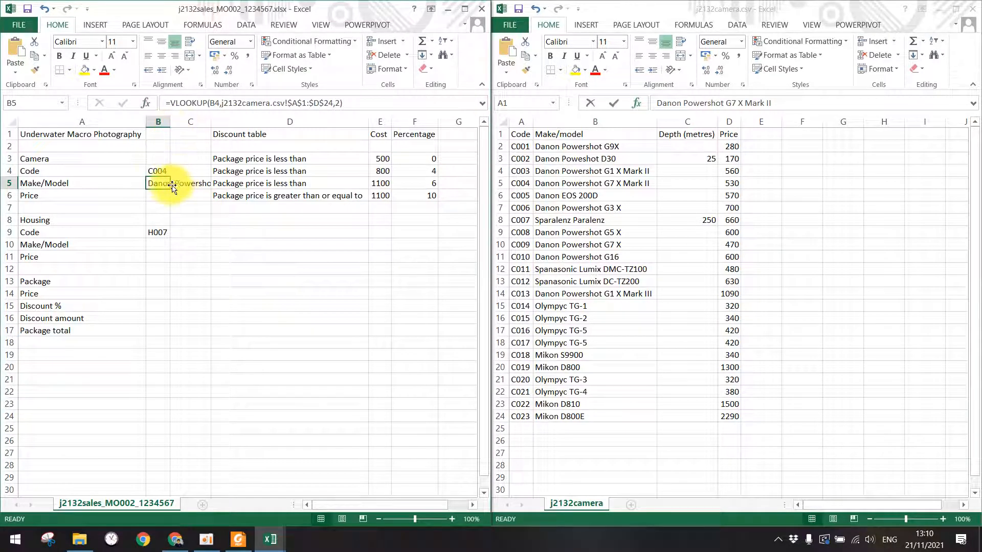
double_click(168, 123)
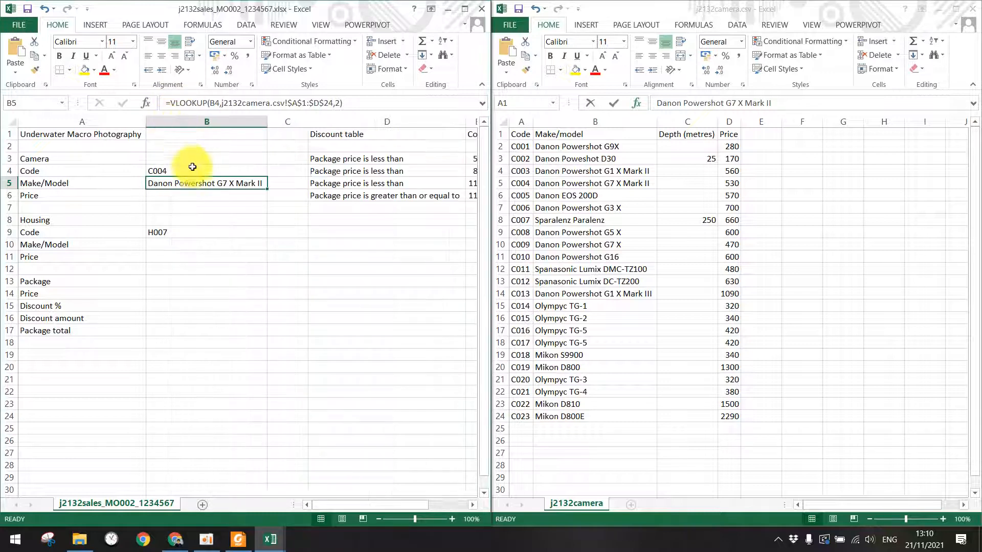
left_click(176, 195)
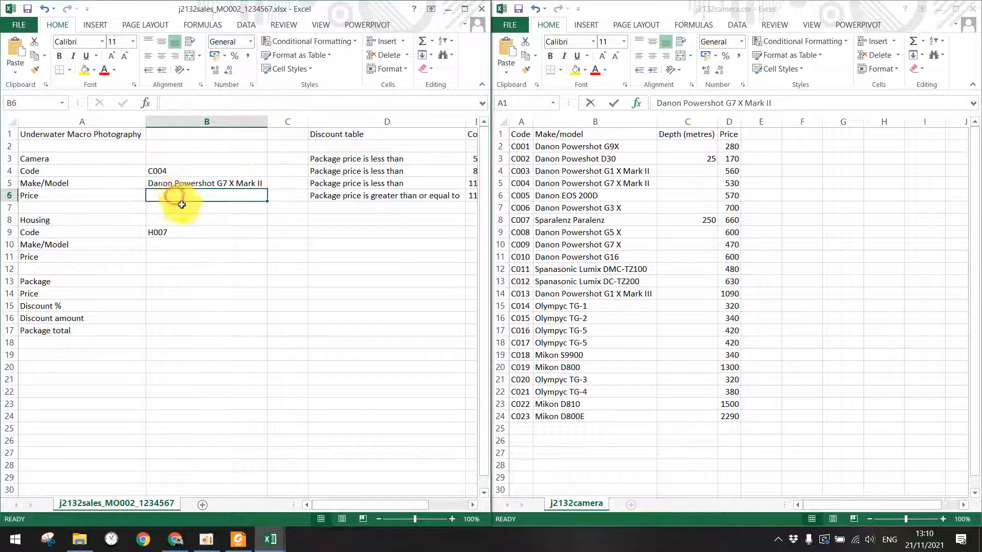
left_click(176, 188)
left_click(174, 183)
Switch to Foxit Reader and highlight "B6", "price" and "j2132camera" in the text of question 12
left_click(238, 539)
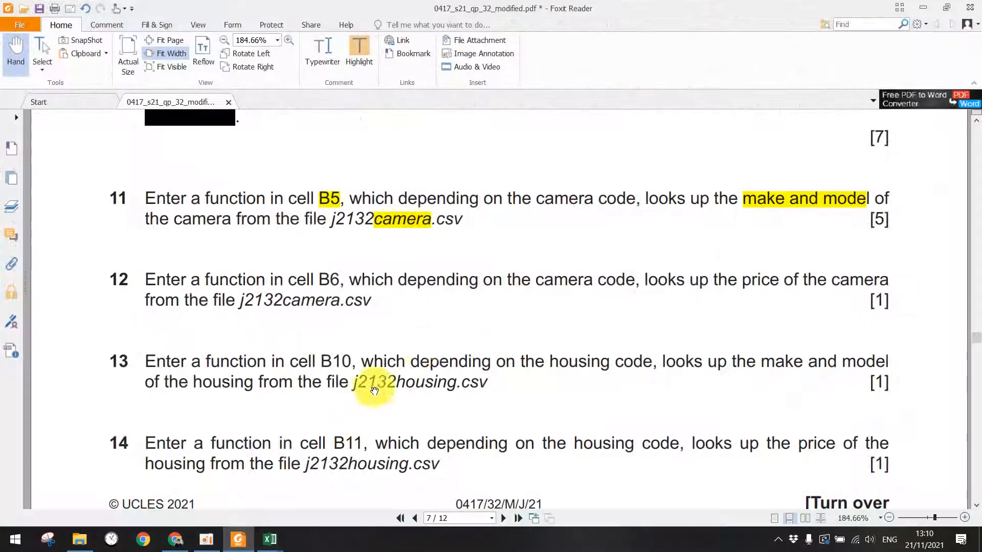
left_click(390, 294)
left_click(327, 278)
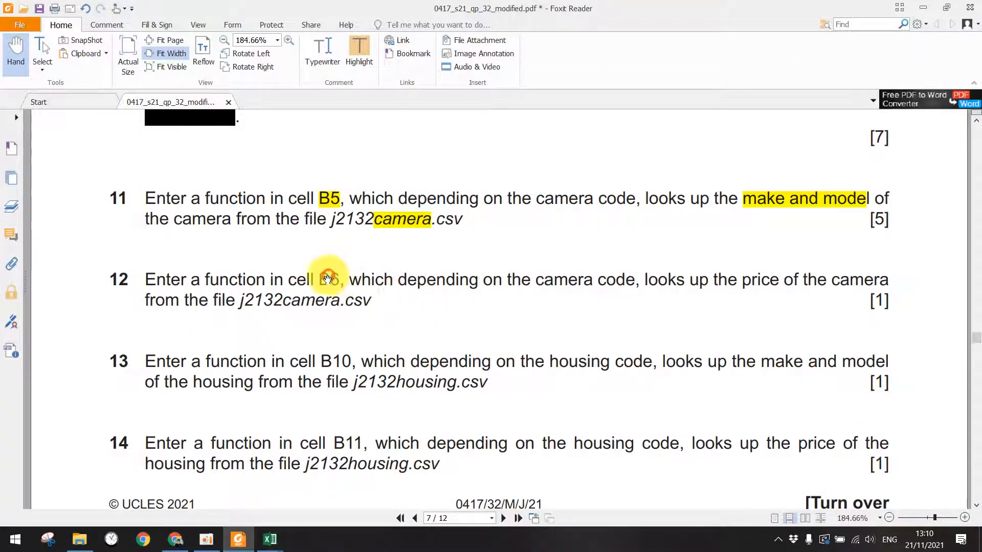
double_click(324, 279)
left_click(357, 57)
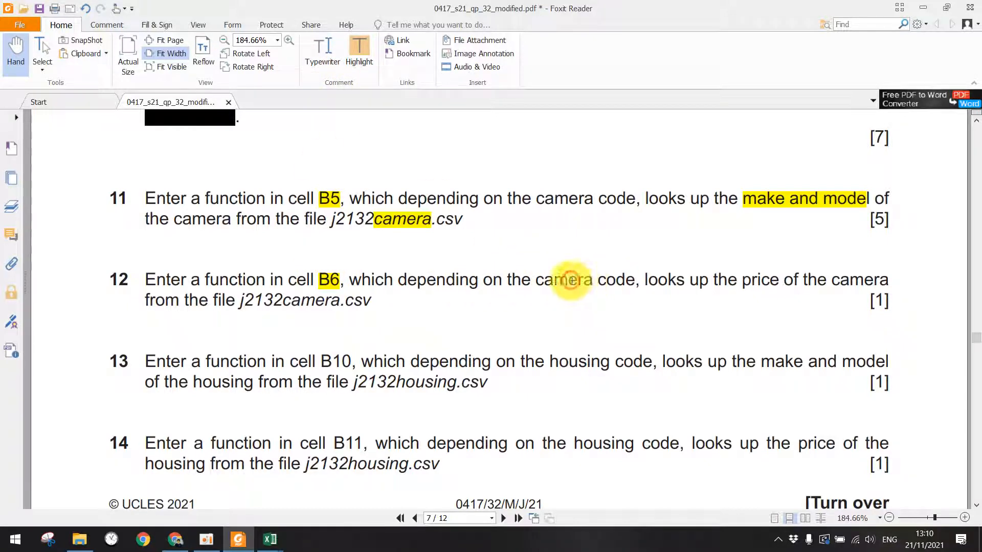
double_click(760, 280)
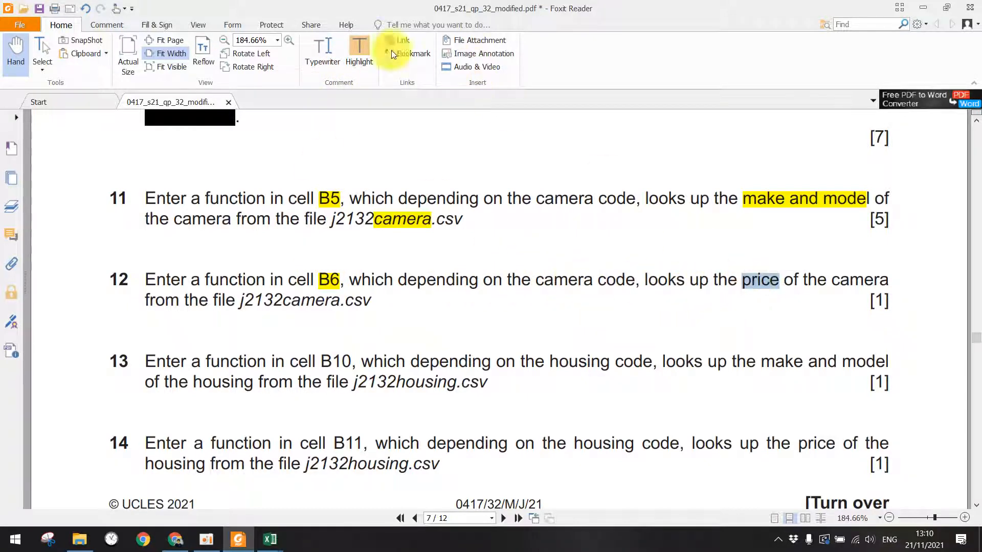
left_click(364, 48)
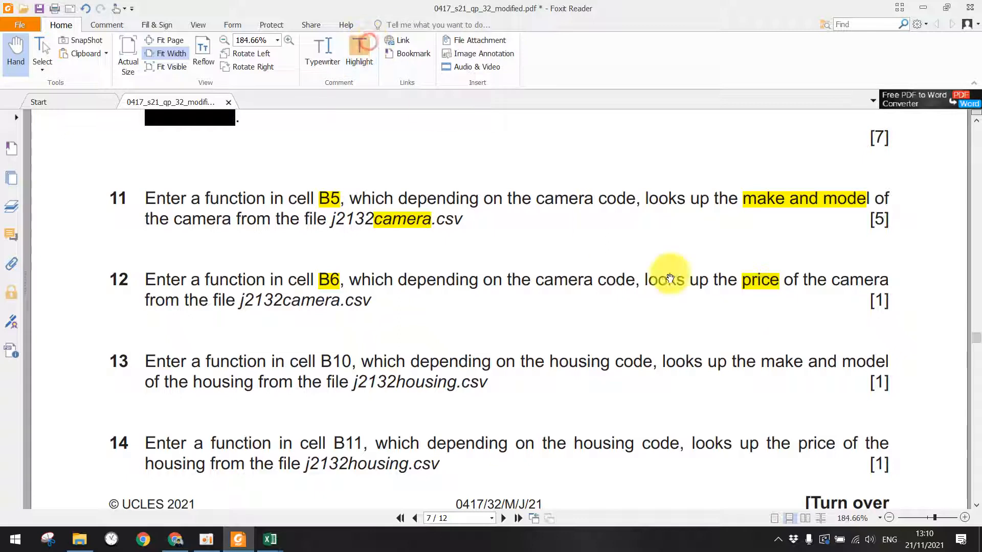
triple_click(298, 301)
left_click(298, 302)
double_click(296, 302)
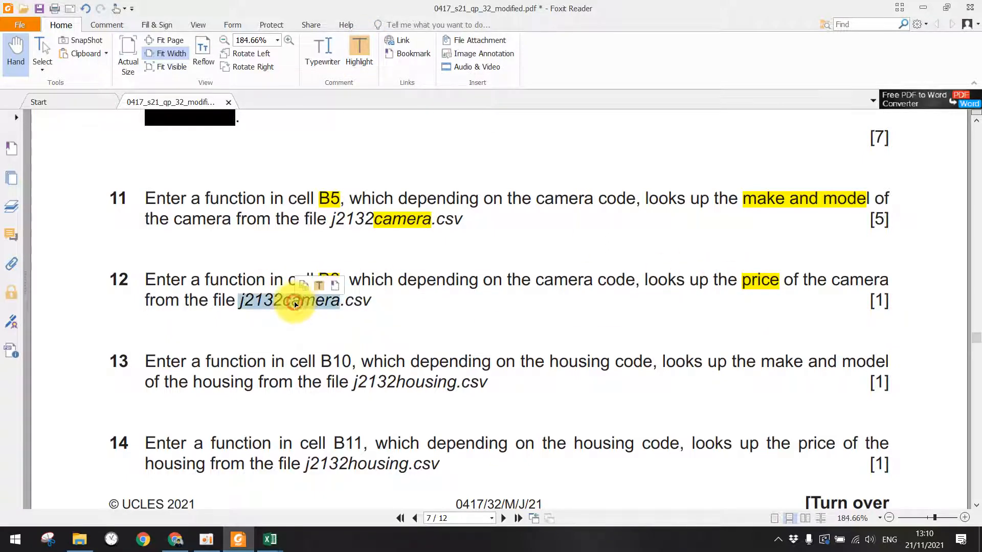
left_click(360, 51)
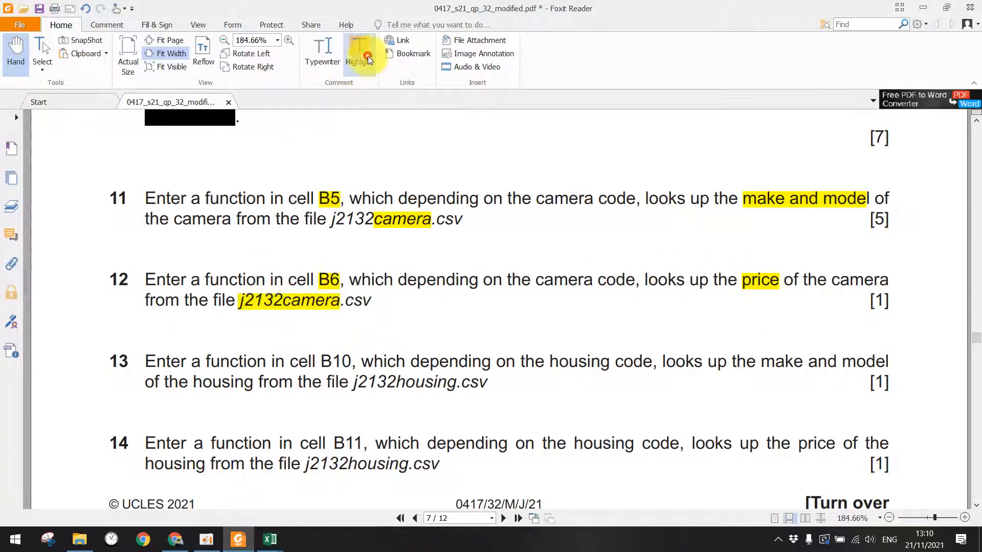
Return to Excel and trace the camera in B5 of the sales workbook to its matching Price in j2132camera.csv
left_click(927, 9)
left_click(732, 135)
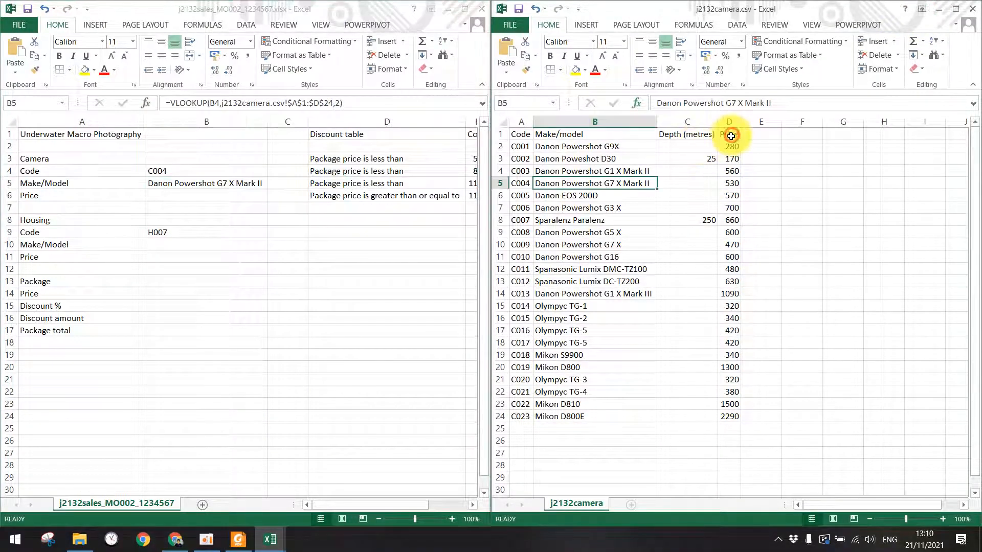
left_click(192, 192)
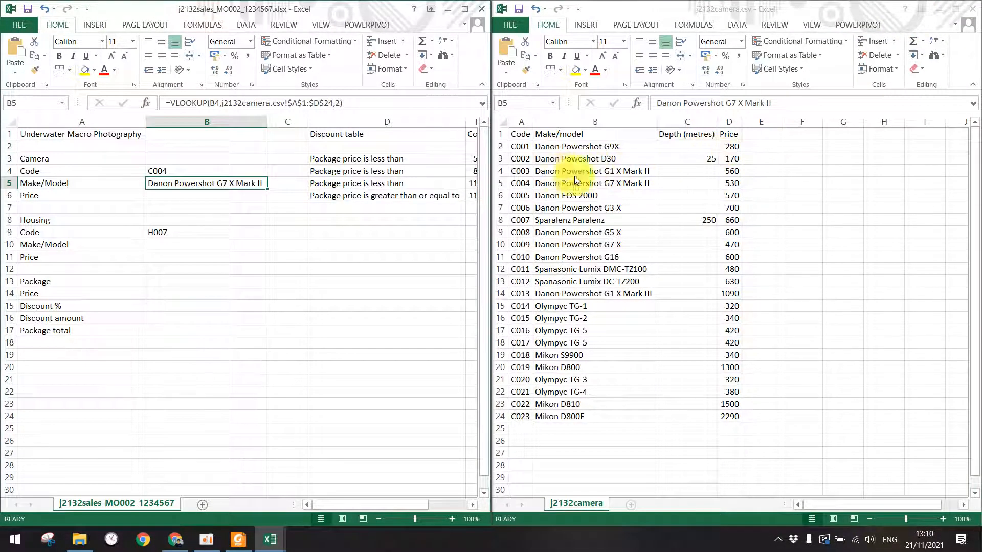
left_click(731, 182)
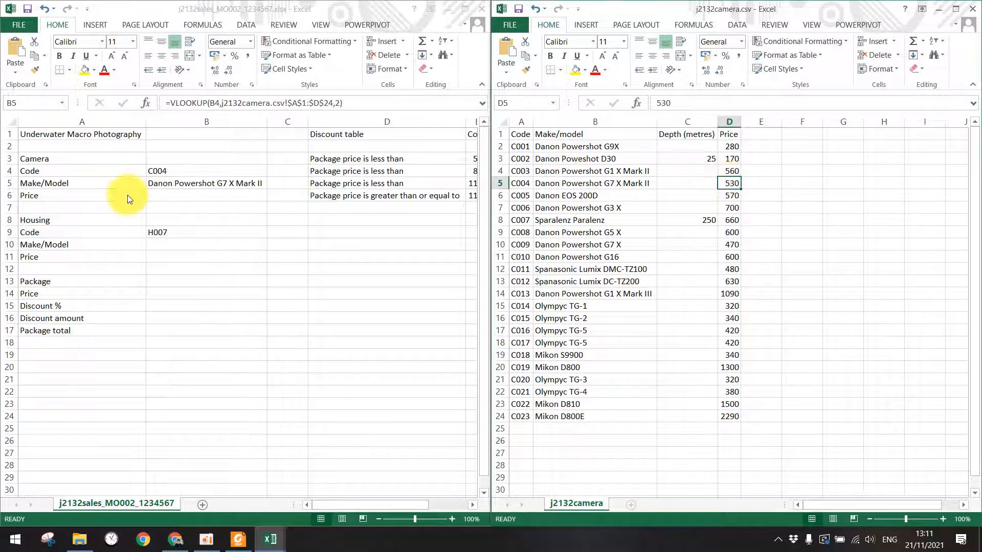
Start a VLOOKUP function in cell B6 of the sales workbook for the camera's price
left_click(177, 196)
left_click(203, 102)
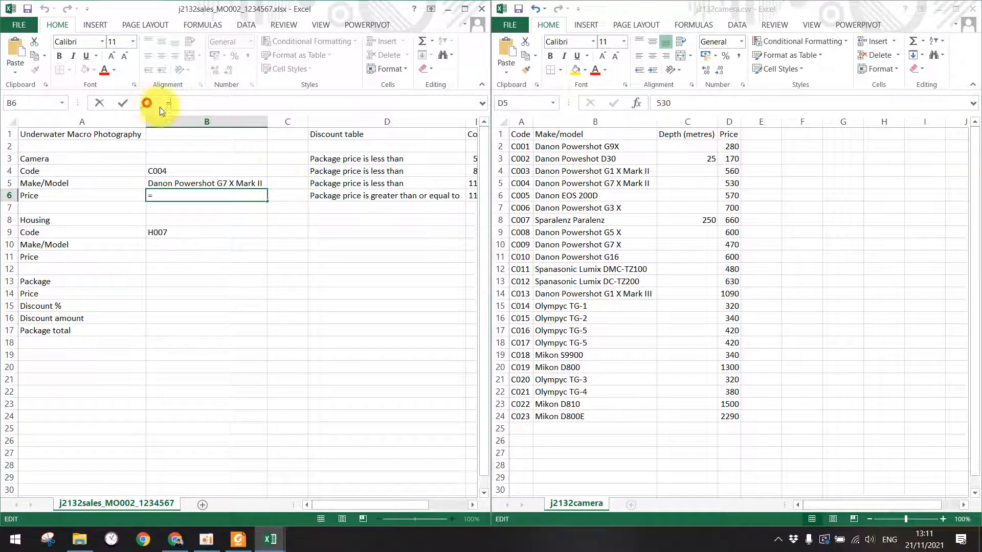
left_click(146, 103)
left_click(317, 275)
left_click_drag(383, 275, 145, 274)
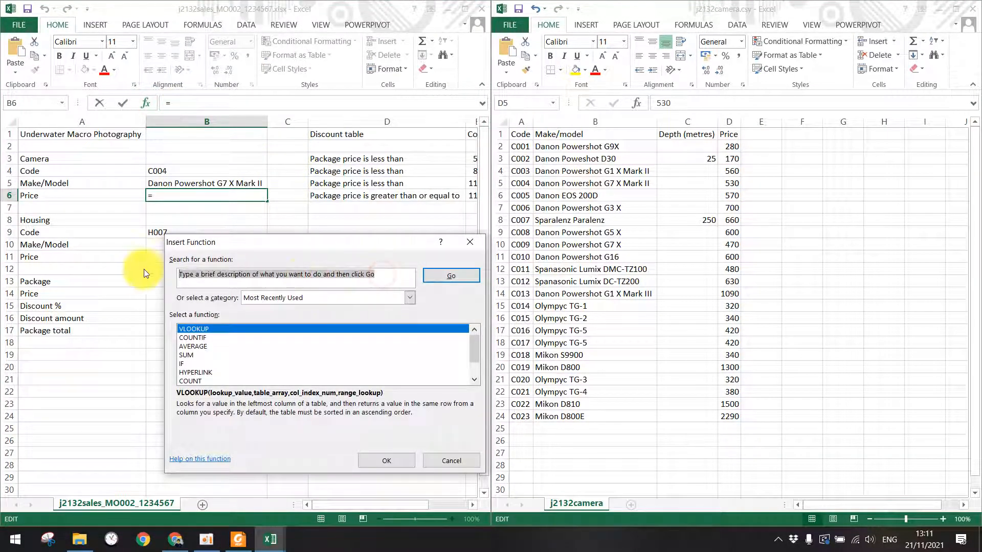
type("vlookup")
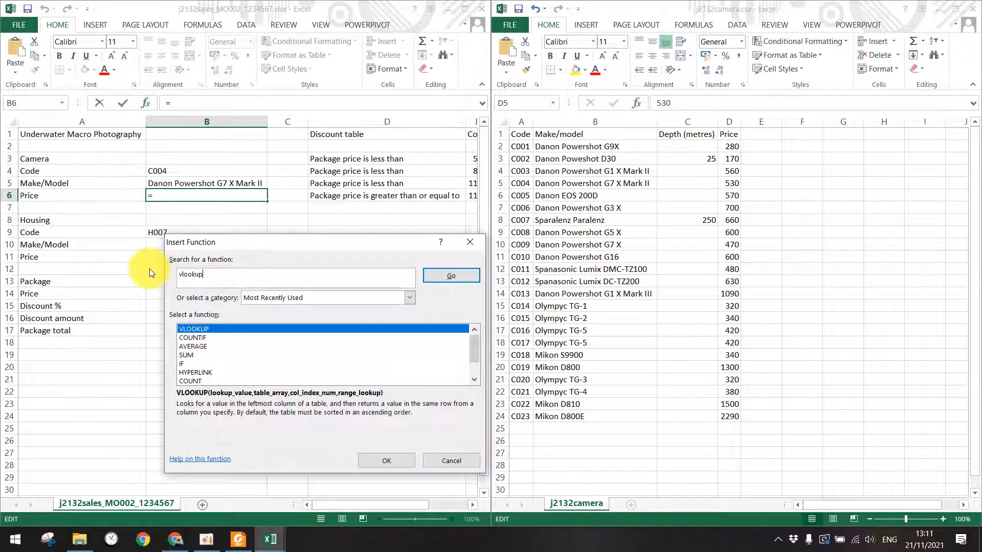
double_click(203, 330)
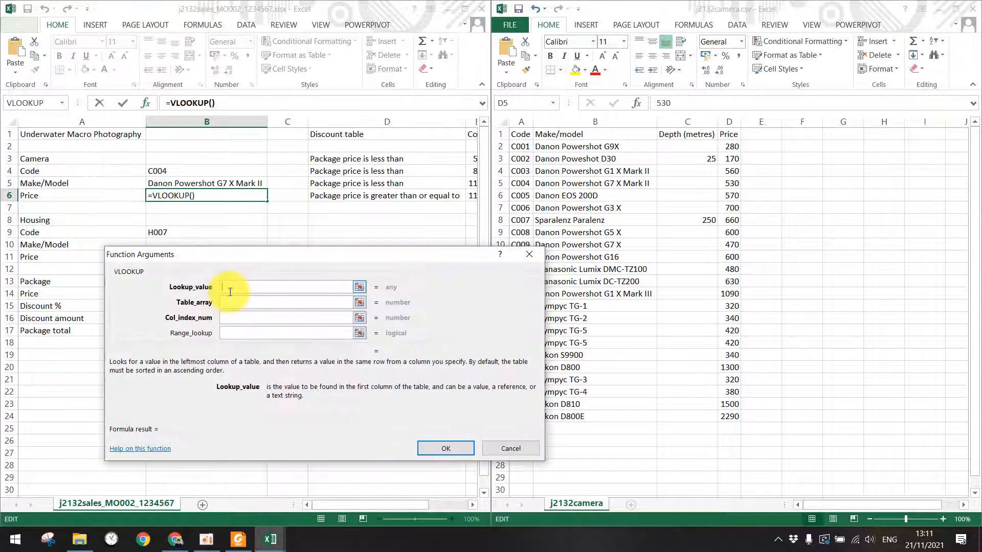
Complete B6's VLOOKUP with lookup value B4, table array $A$1:$D$24 from j2132camera.csv and column index number 4
left_click(165, 172)
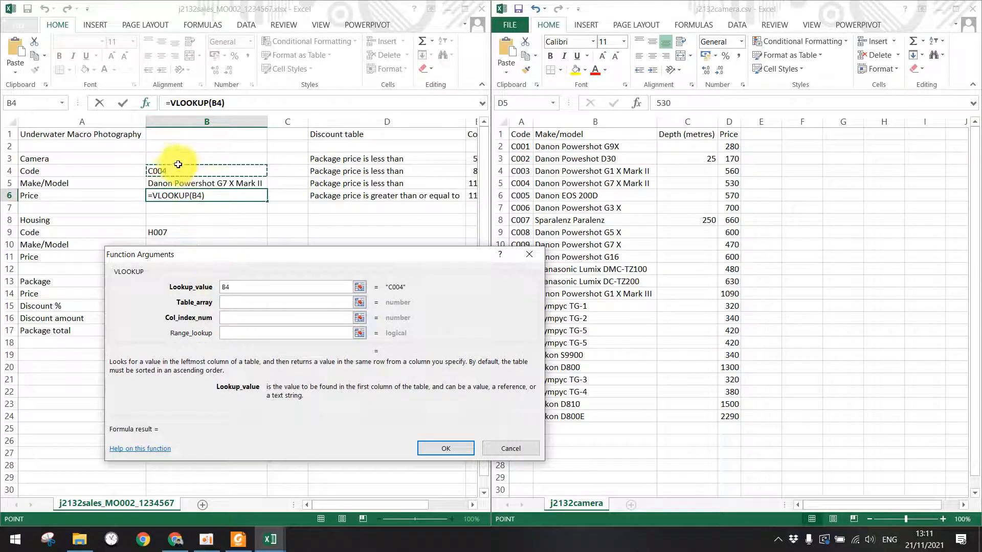
left_click(230, 301)
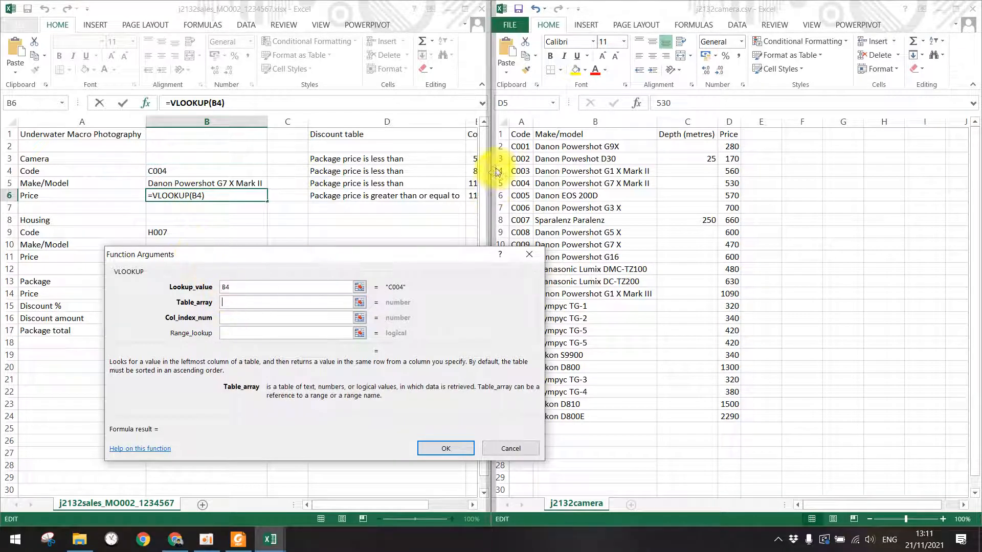
left_click_drag(511, 132, 726, 415)
left_click(230, 315)
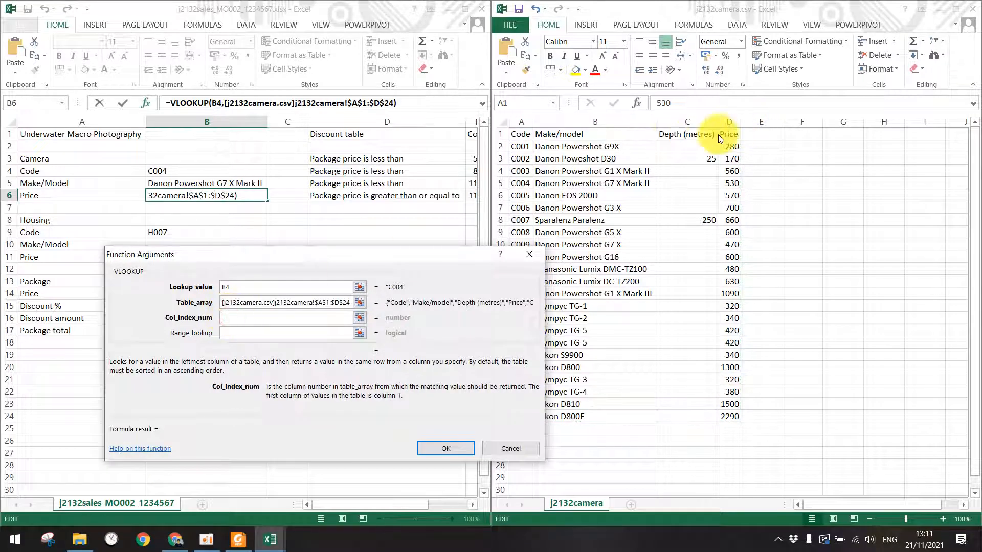
type("4")
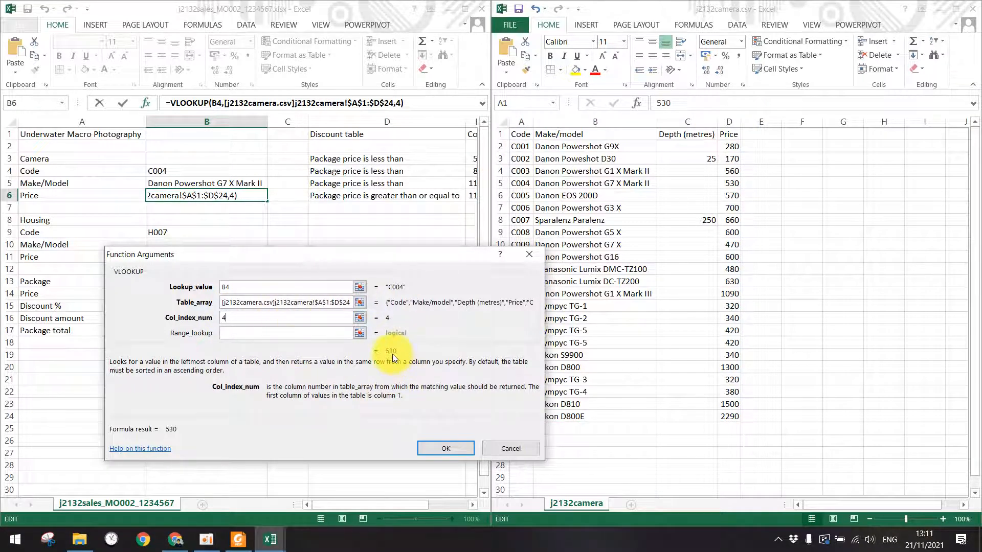
left_click(437, 445)
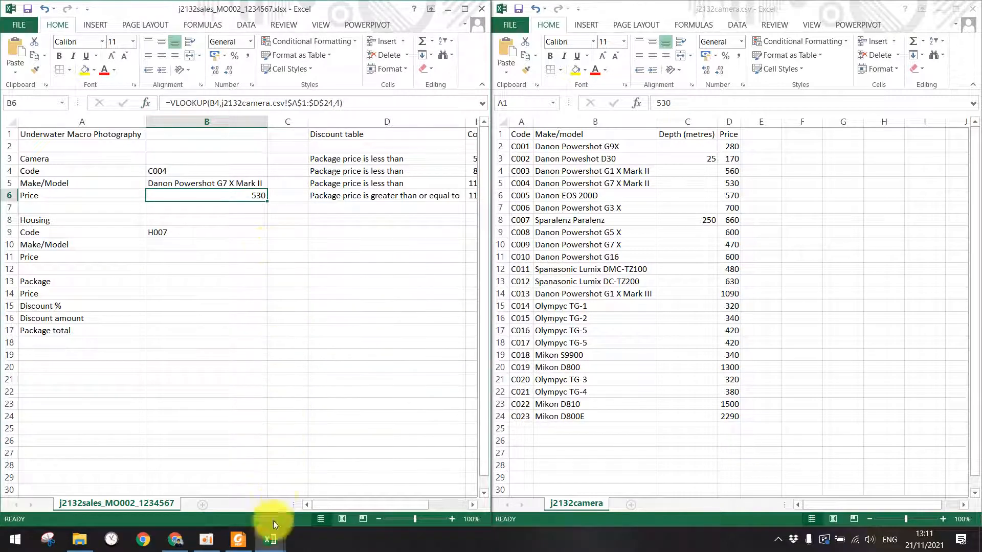
Switch to Foxit Reader and highlight "B10", "make and model" and the housing part of the file name in question 13
left_click(234, 537)
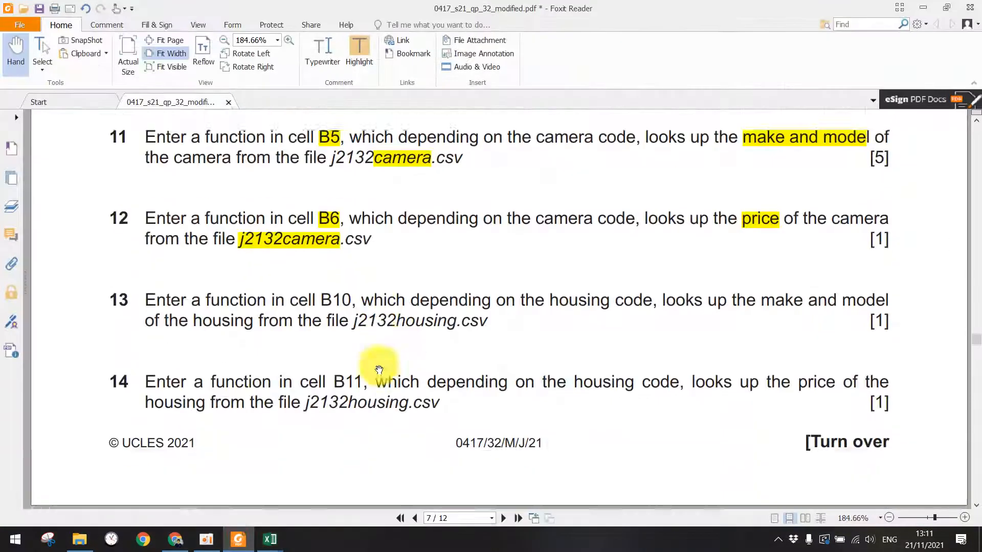
scroll(378, 388, "down", 2)
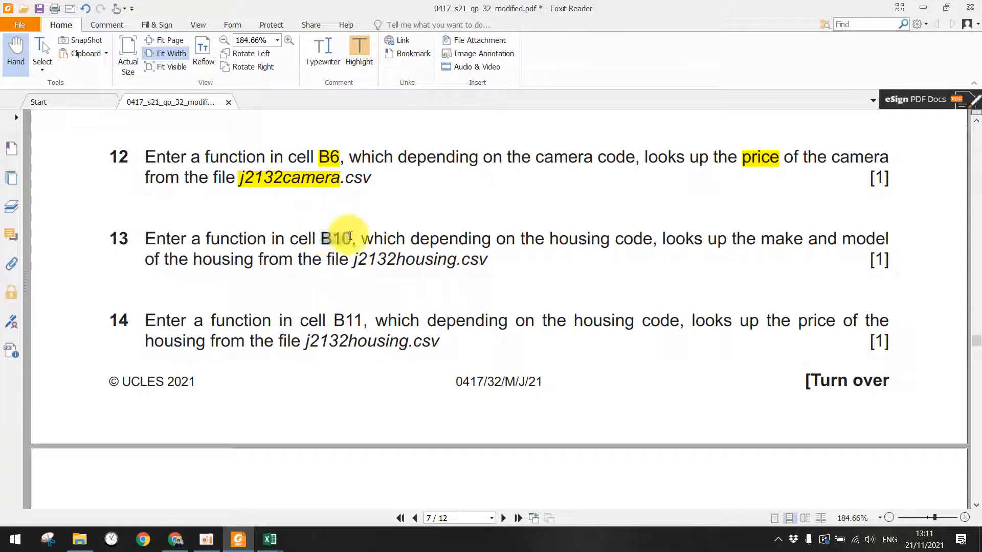
left_click(360, 51)
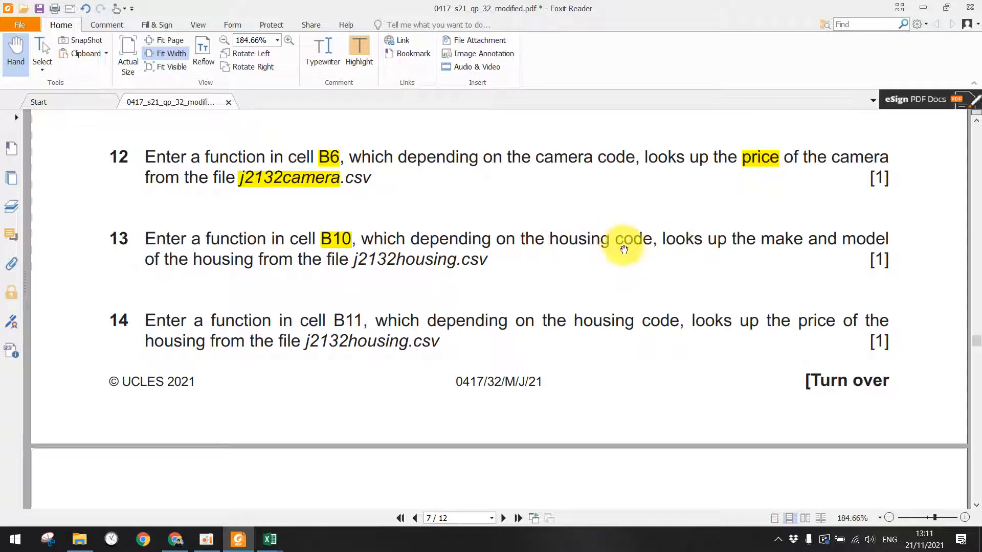
left_click_drag(766, 239, 892, 238)
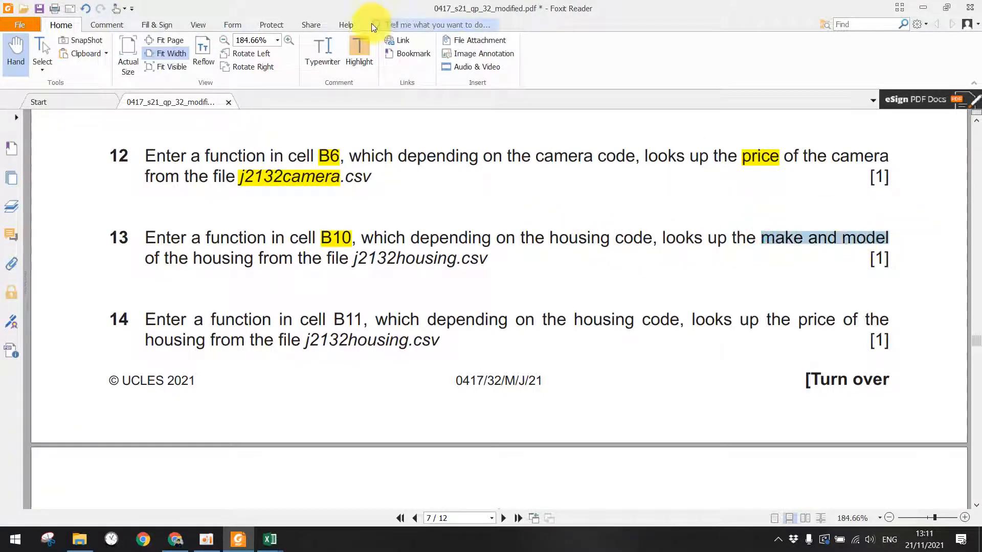
left_click(358, 48)
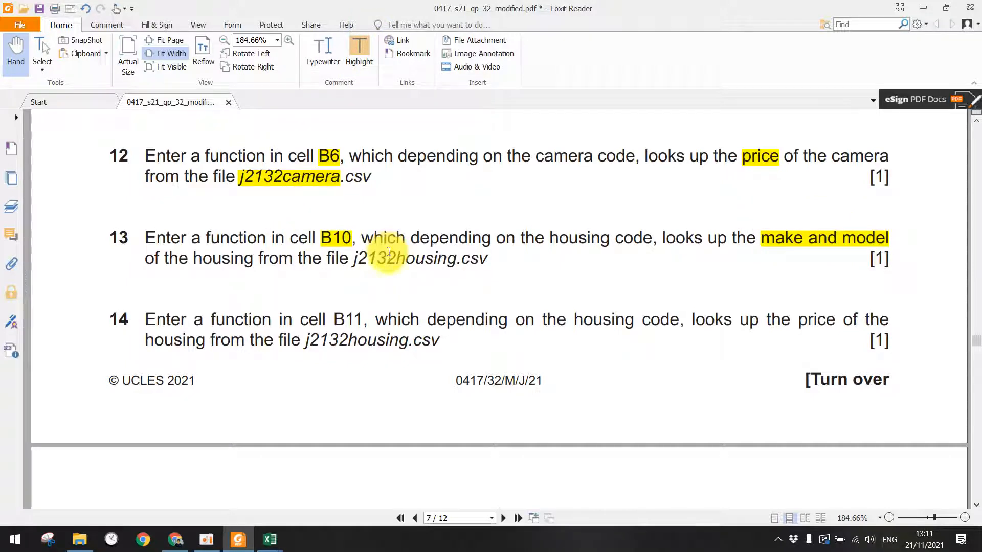
left_click_drag(403, 258, 446, 258)
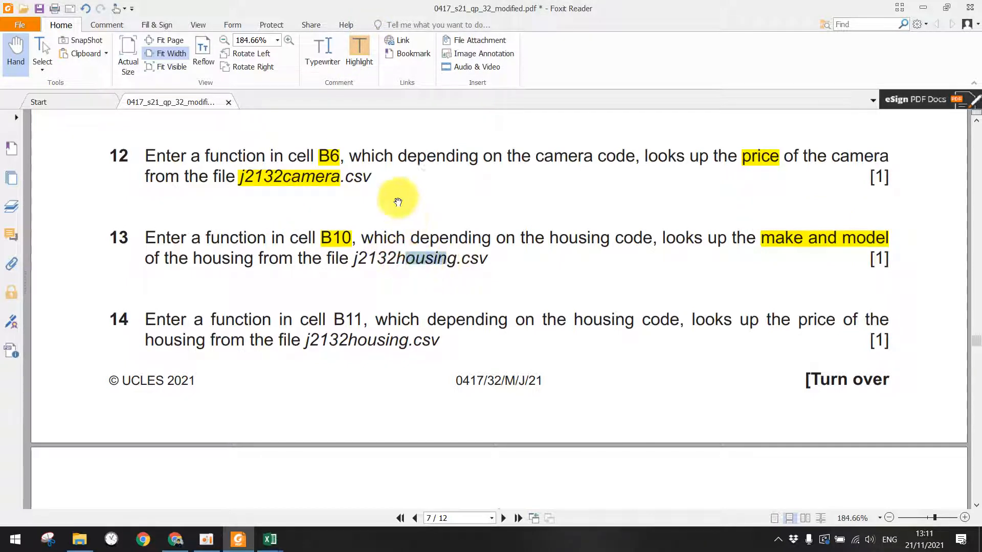
left_click(359, 48)
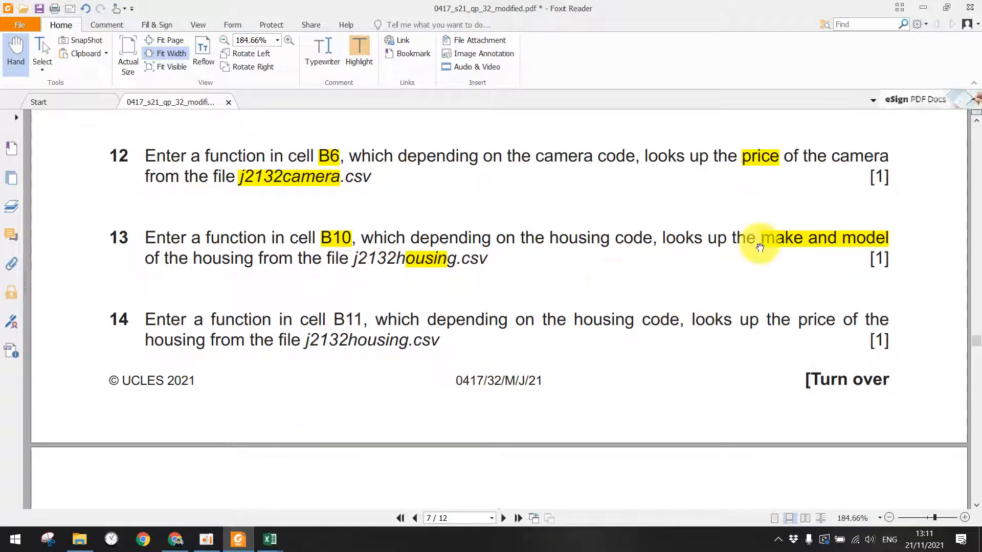
Open j2132housing.csv from the 3_Lookup_functions folder and arrange it beside the sales workbook in place of j2132camera.csv
mouse_move(270, 536)
left_click(316, 491)
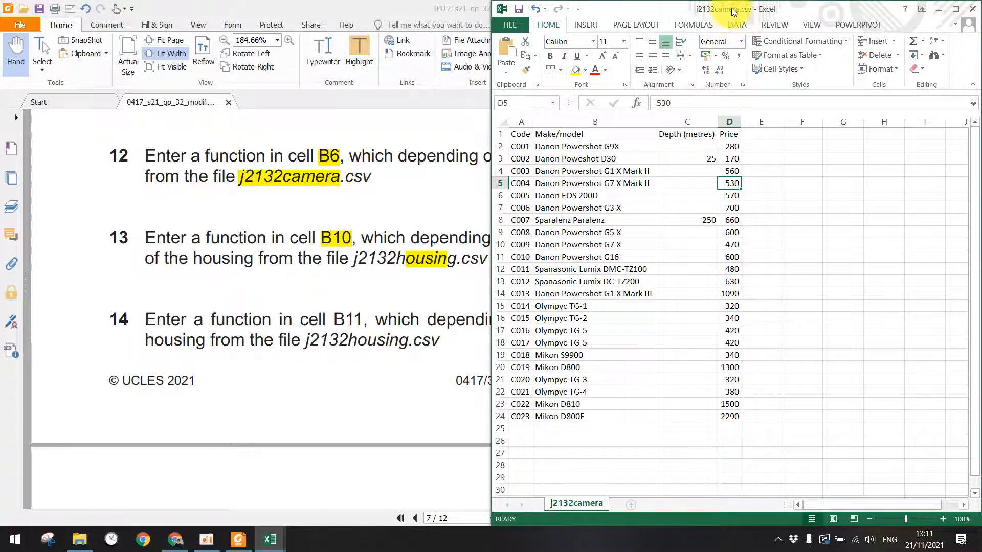
left_click(79, 540)
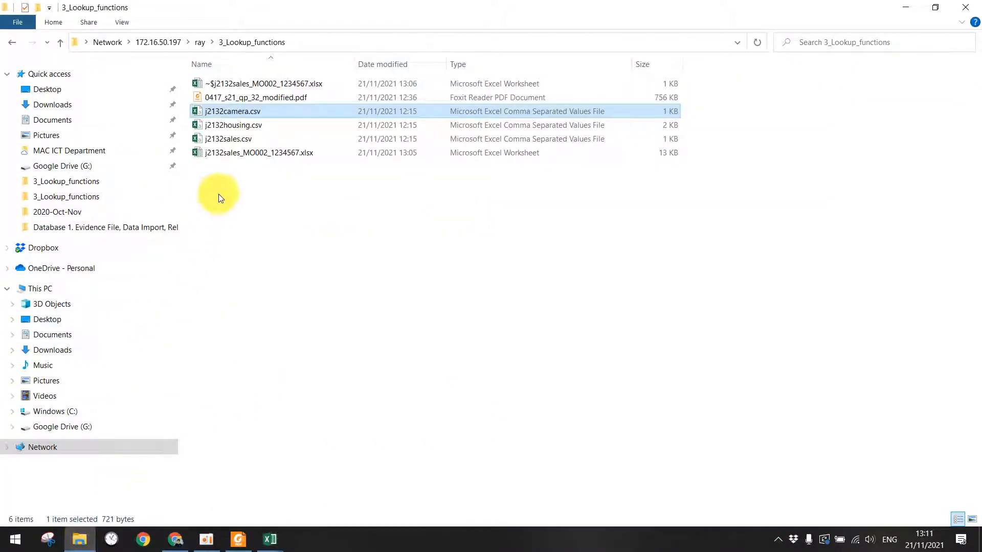
double_click(224, 128)
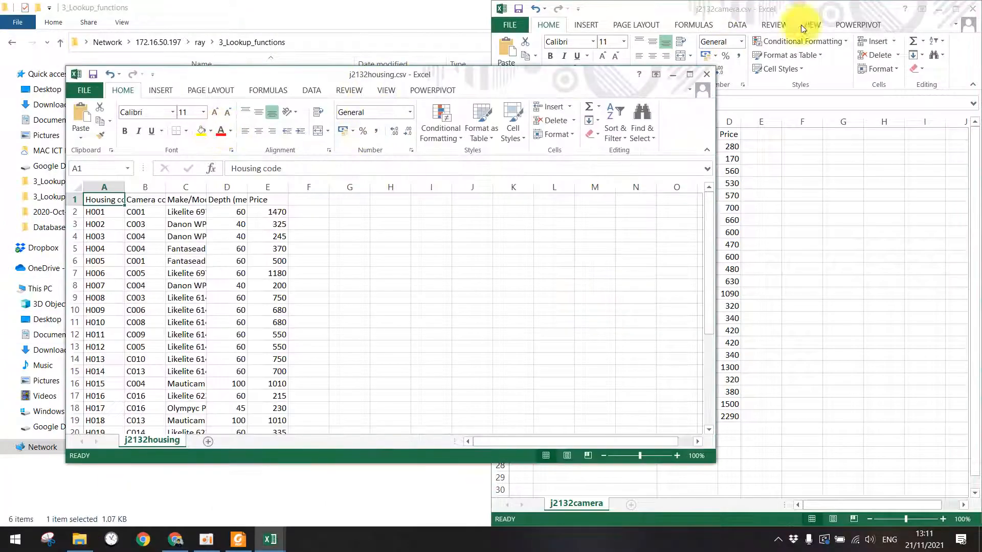
left_click(938, 9)
left_click_drag(315, 76, 980, 133)
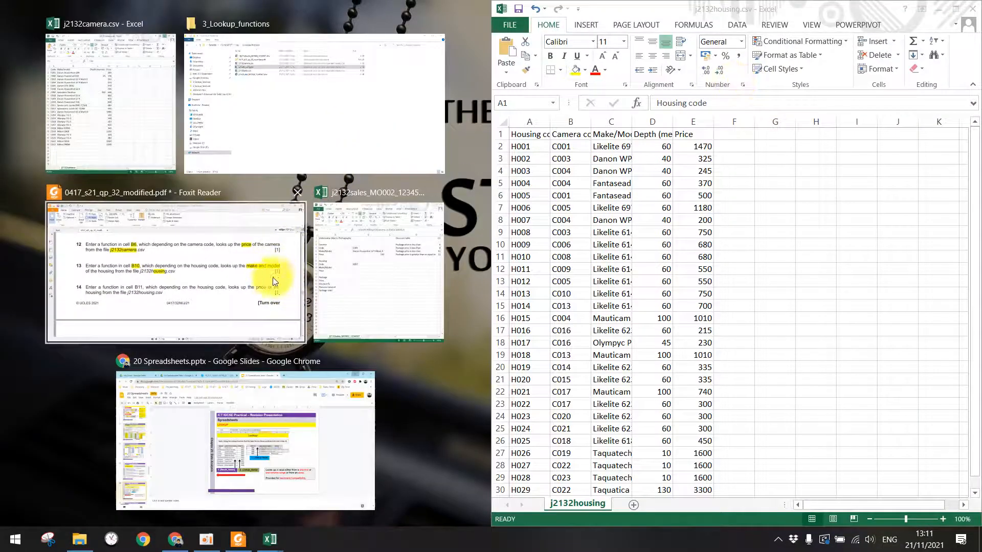
left_click(340, 259)
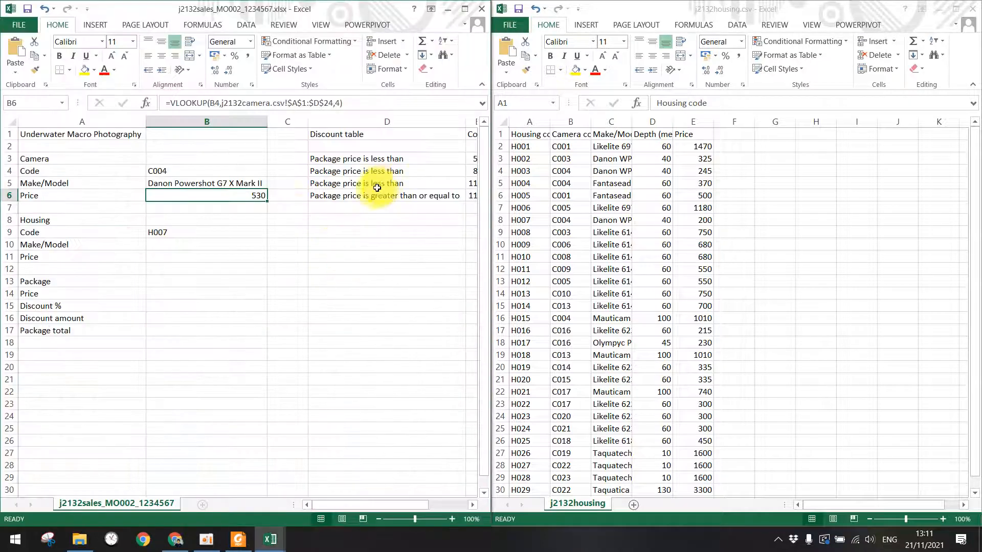
Autofit columns A to E of j2132housing.csv so the full headings and make/model names are readable
left_click(154, 244)
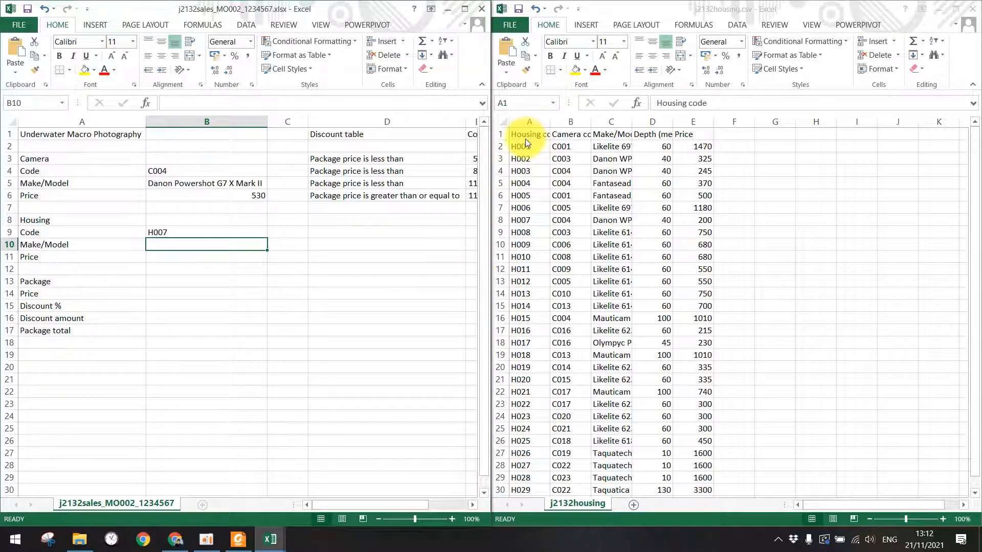
left_click(547, 123)
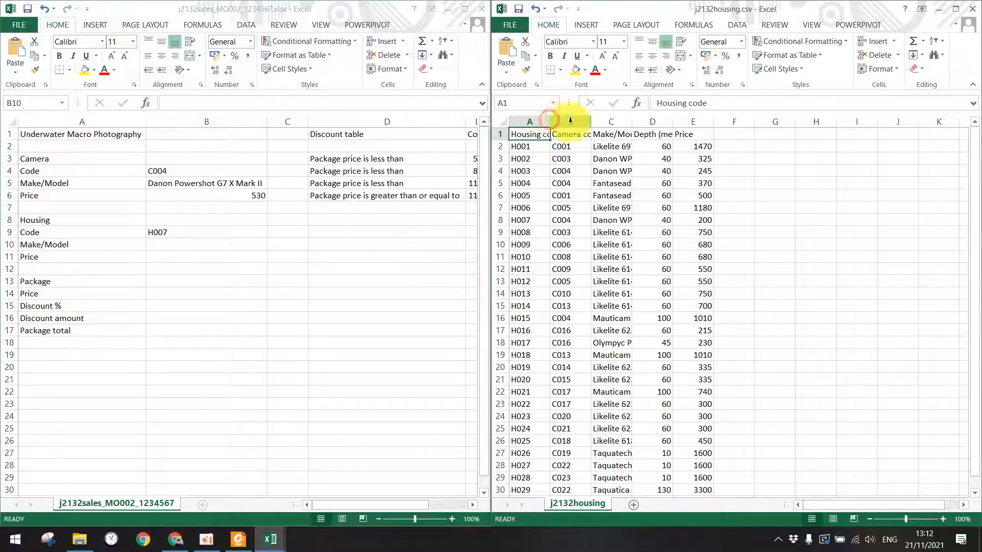
double_click(550, 122)
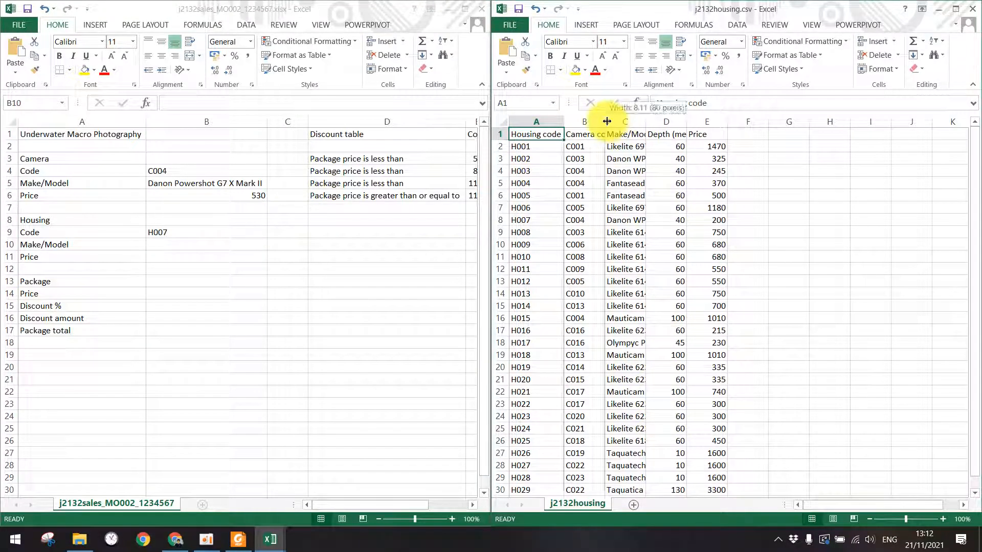
double_click(605, 122)
double_click(656, 122)
left_click(647, 122)
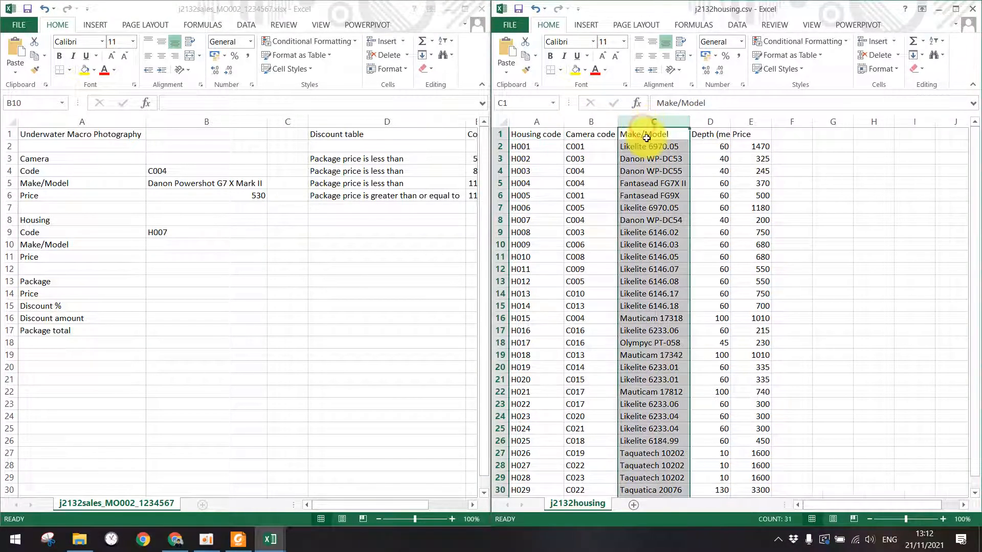
double_click(728, 121)
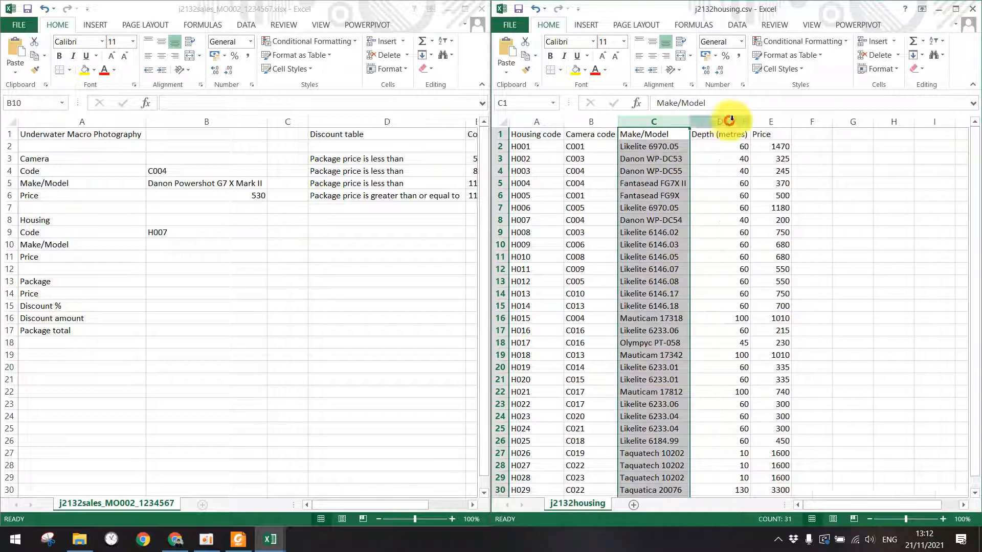
double_click(789, 122)
Insert a VLOOKUP in B10 of the sales workbook with lookup value B9 and table array $A$1:$E$31 from j2132housing.csv
left_click(165, 239)
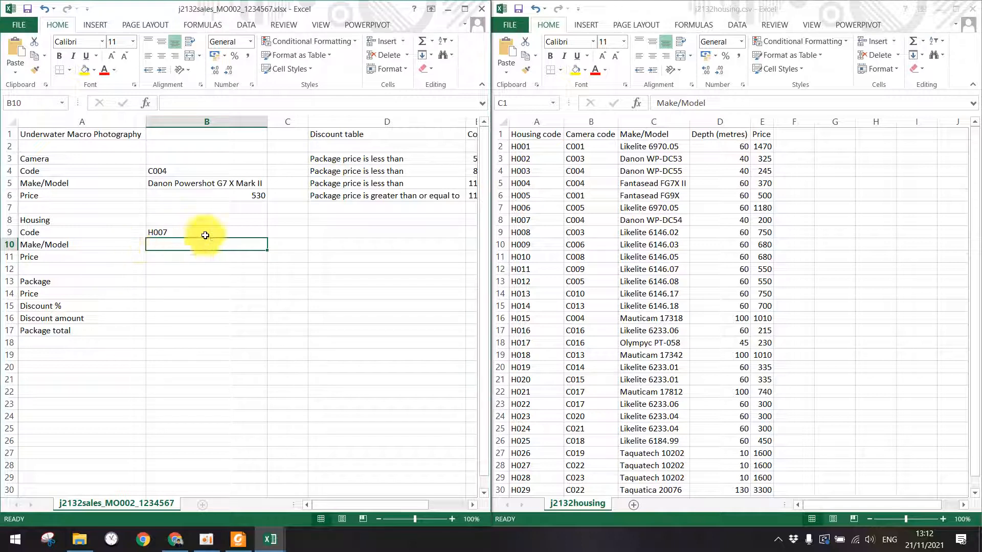
left_click(186, 102)
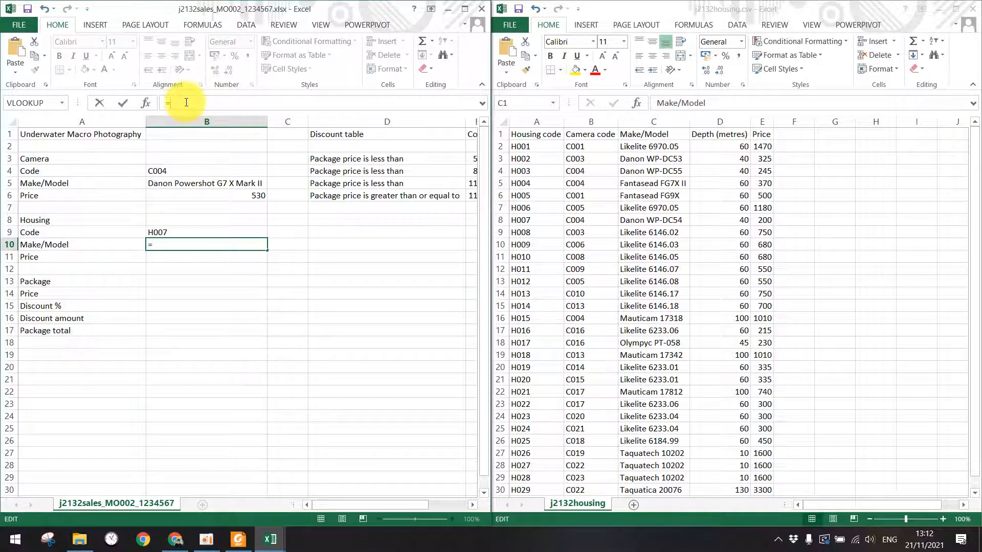
left_click(147, 103)
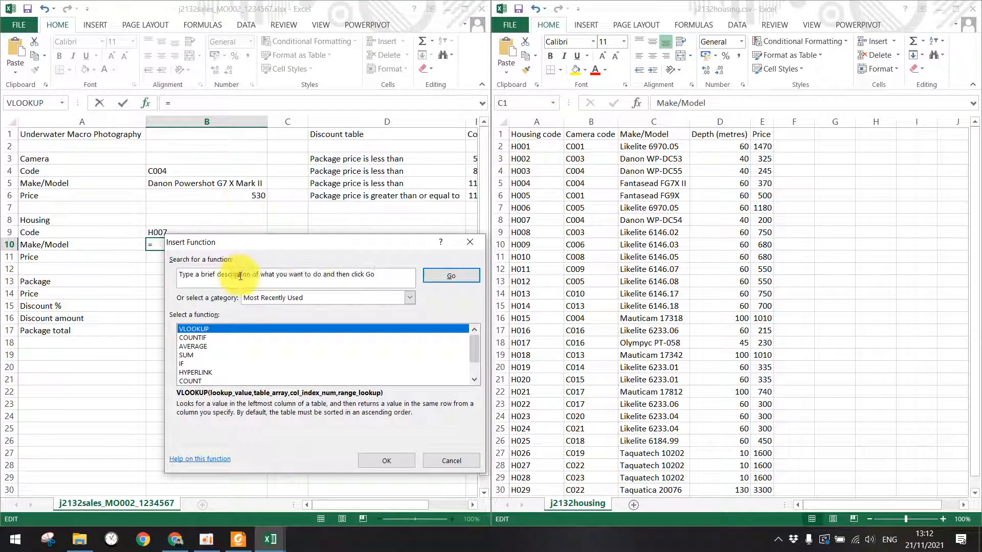
double_click(258, 327)
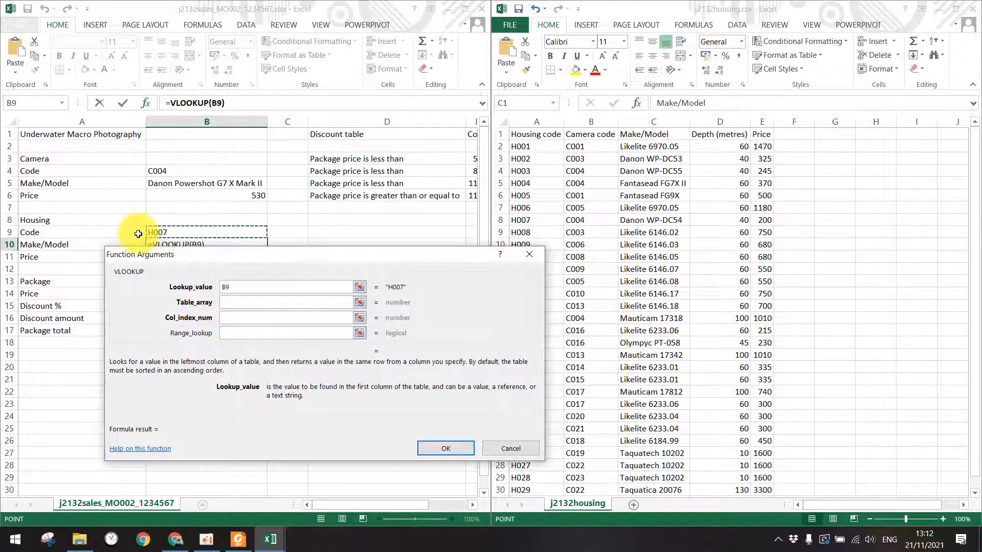
left_click(225, 302)
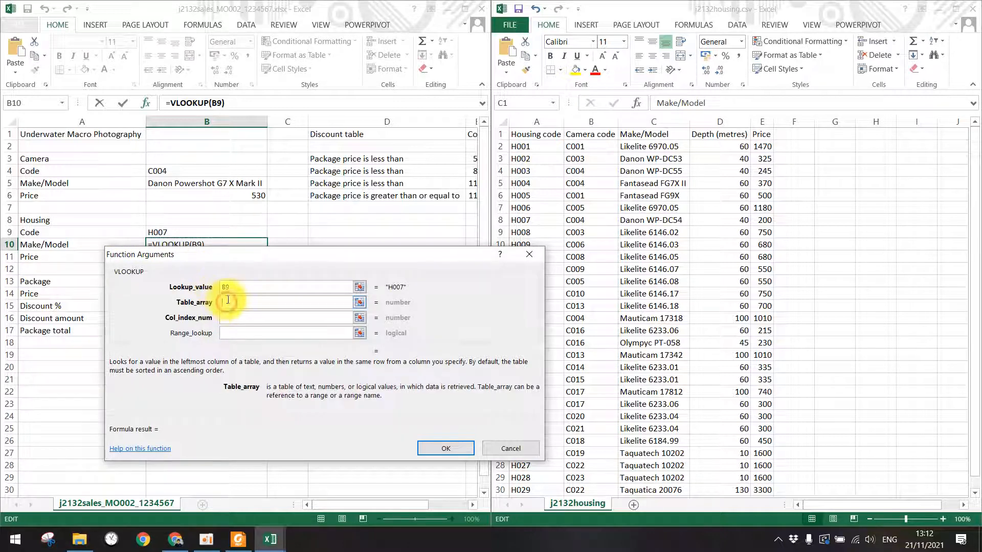
left_click_drag(278, 260, 205, 241)
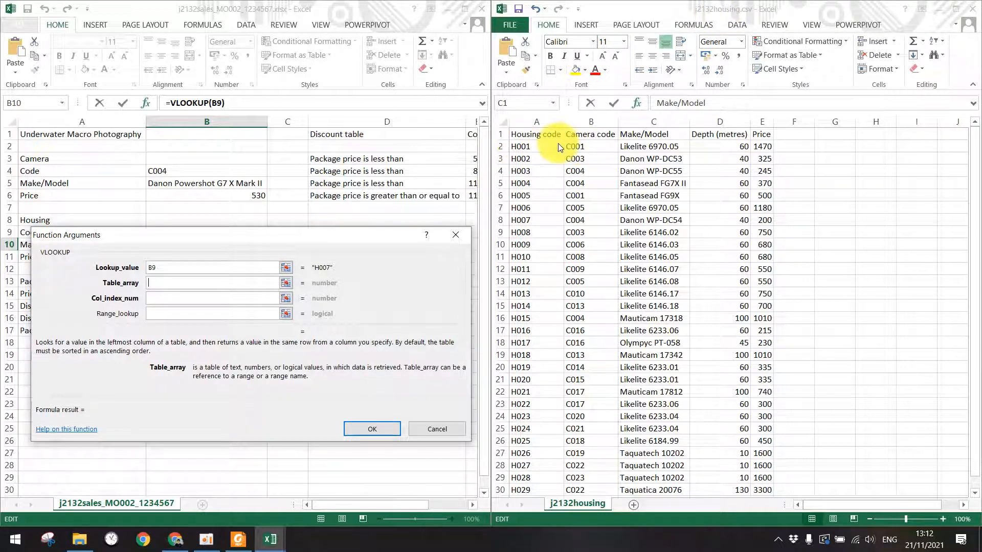
left_click_drag(530, 135, 762, 452)
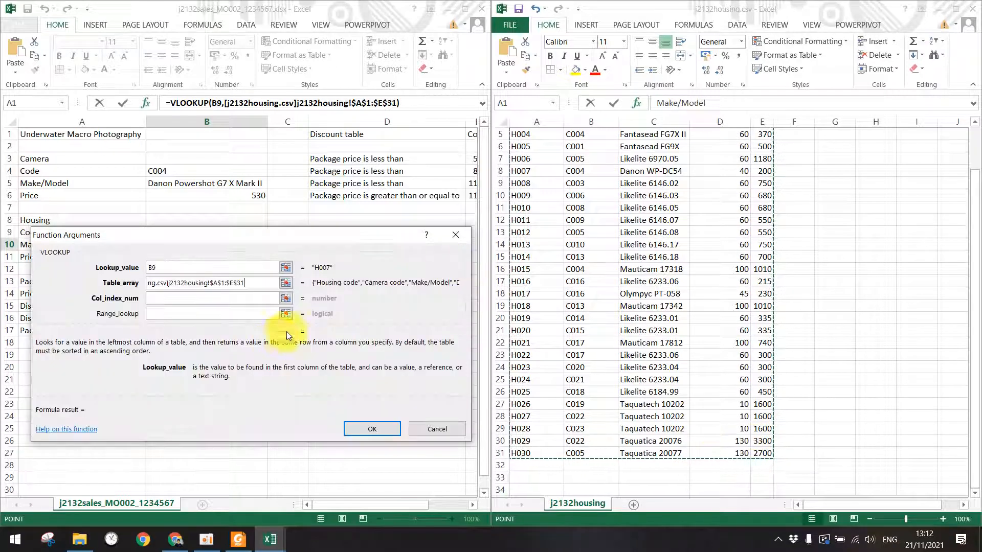
Set the column index number of B10's VLOOKUP to 3 and confirm the function
left_click(155, 297)
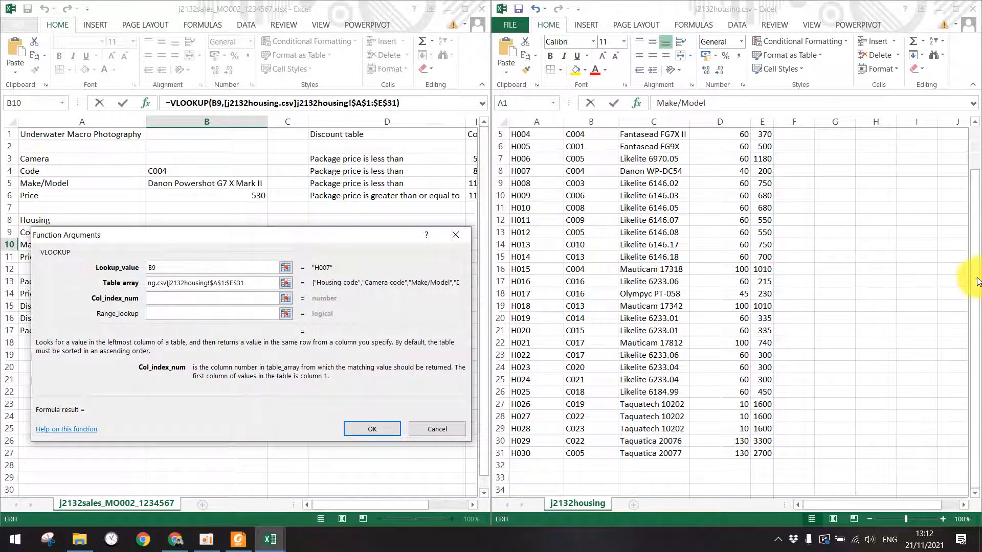
left_click_drag(977, 278, 971, 173)
left_click(975, 140)
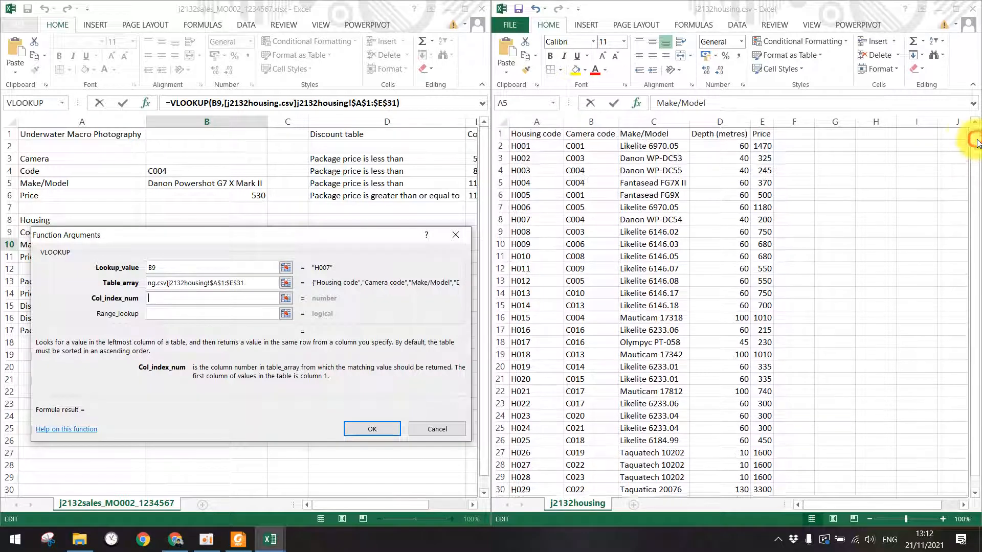
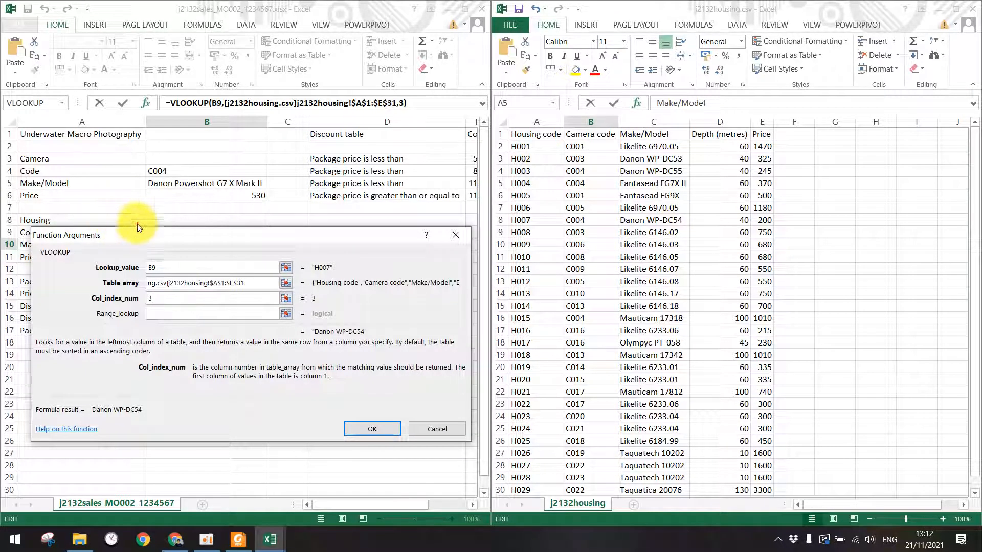
left_click_drag(144, 231, 140, 274)
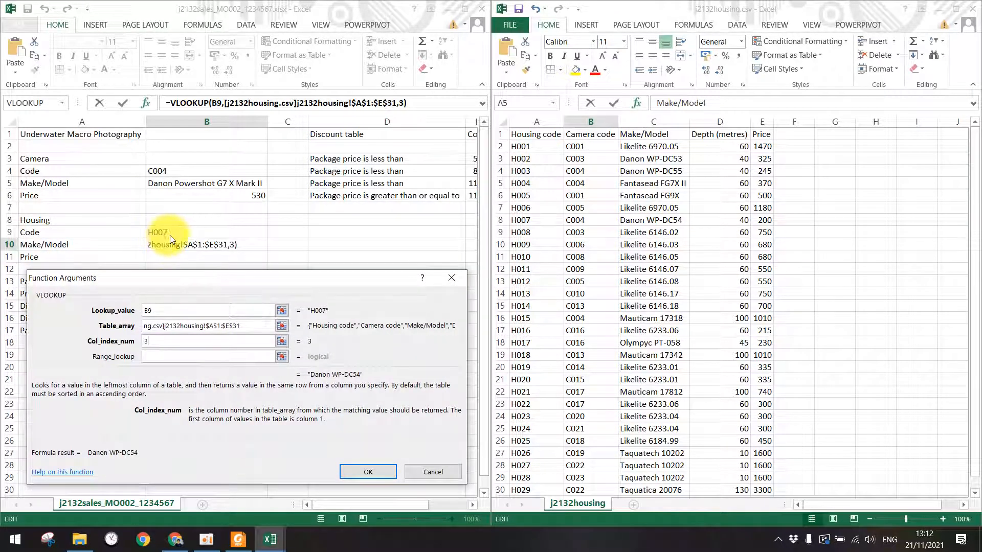
left_click(372, 472)
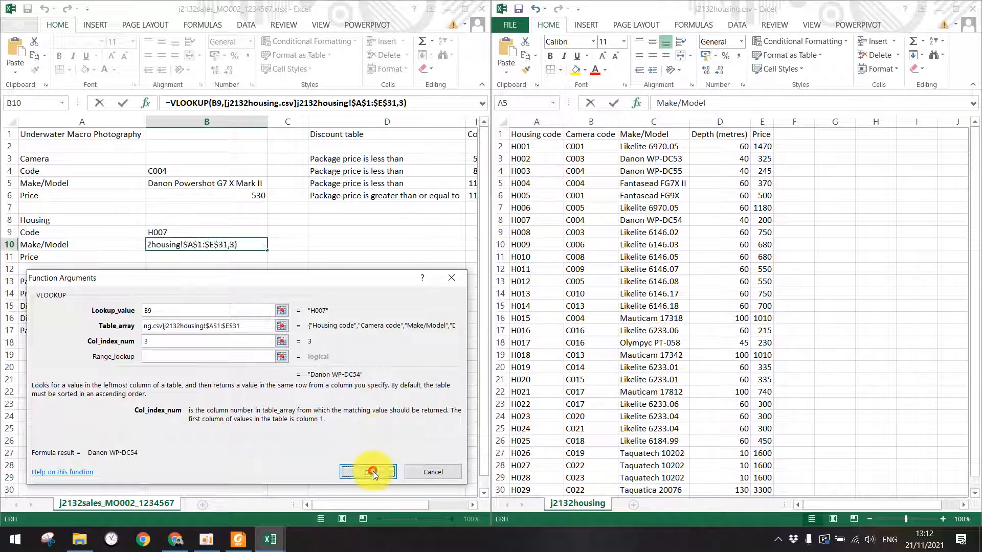
Switch to Foxit Reader and highlight "price" and the housing part of the file name in question 14
left_click(179, 257)
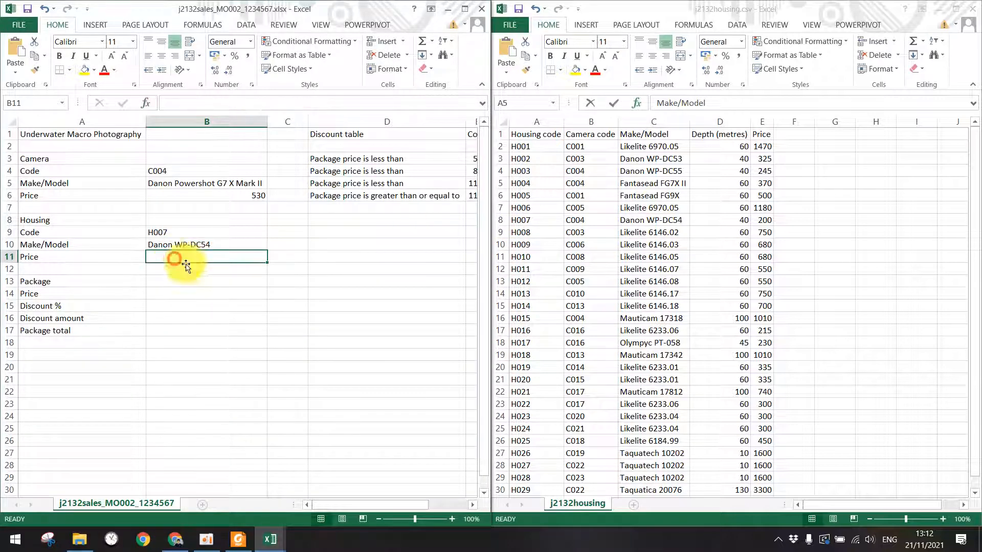
left_click(253, 542)
scroll(384, 368, "down", 1)
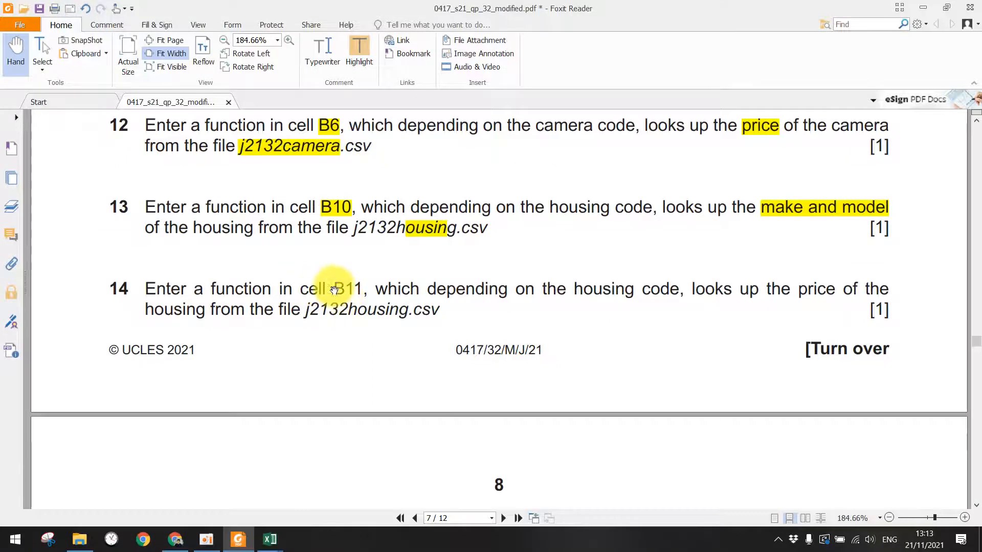
left_click_drag(344, 287, 363, 289)
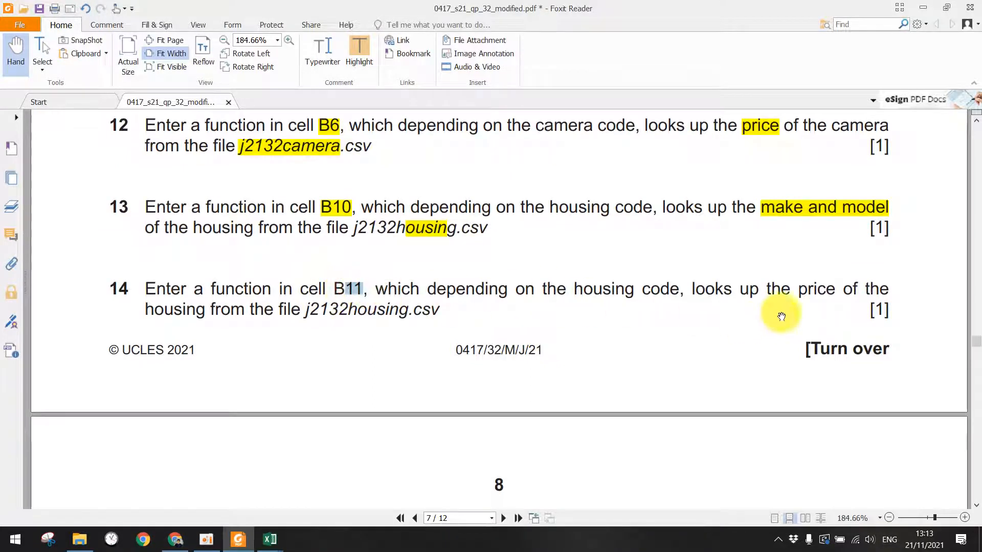
left_click(361, 51)
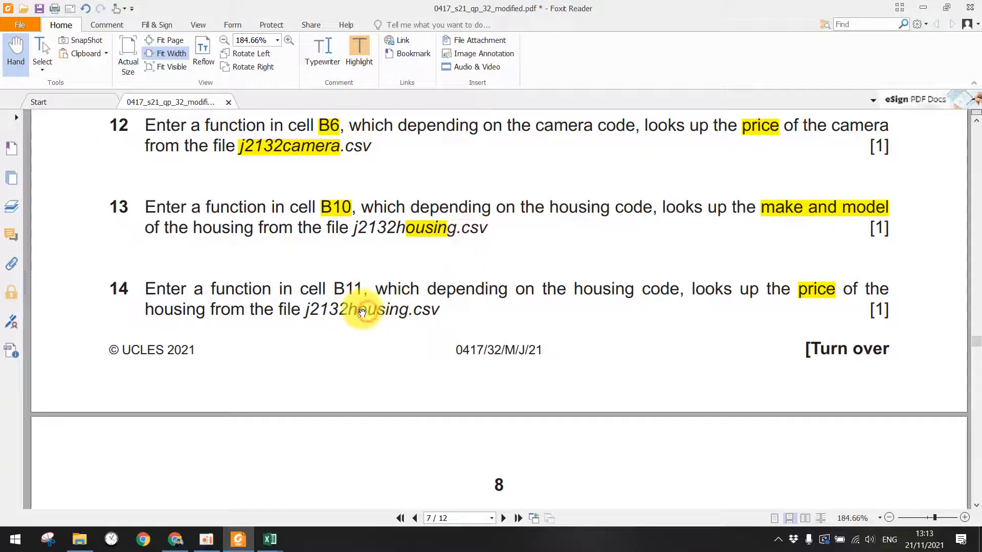
left_click_drag(358, 309, 399, 309)
left_click(359, 49)
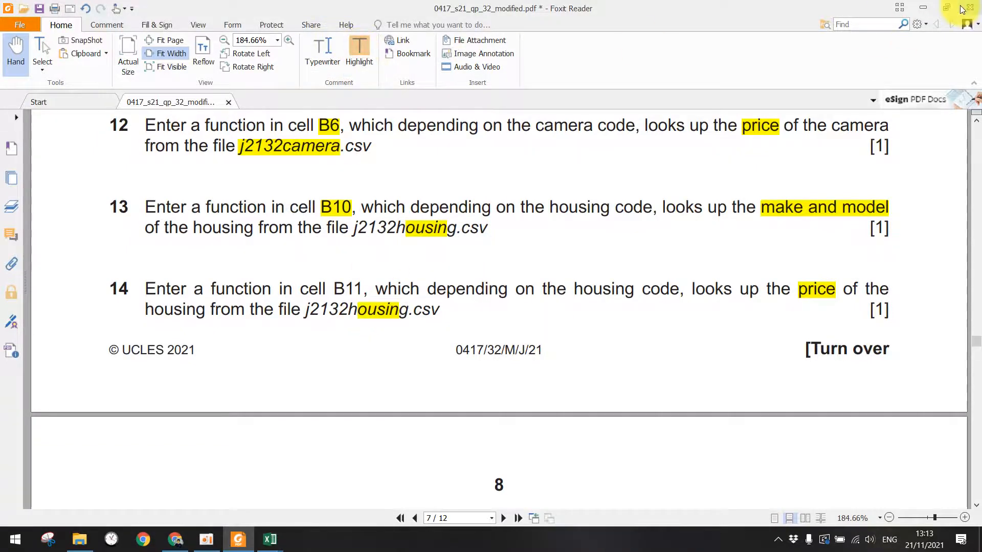
Back in the sales workbook, insert a VLOOKUP in B11 with lookup value B9 and table array $A$1:$E$31 from j2132housing.csv
left_click(928, 9)
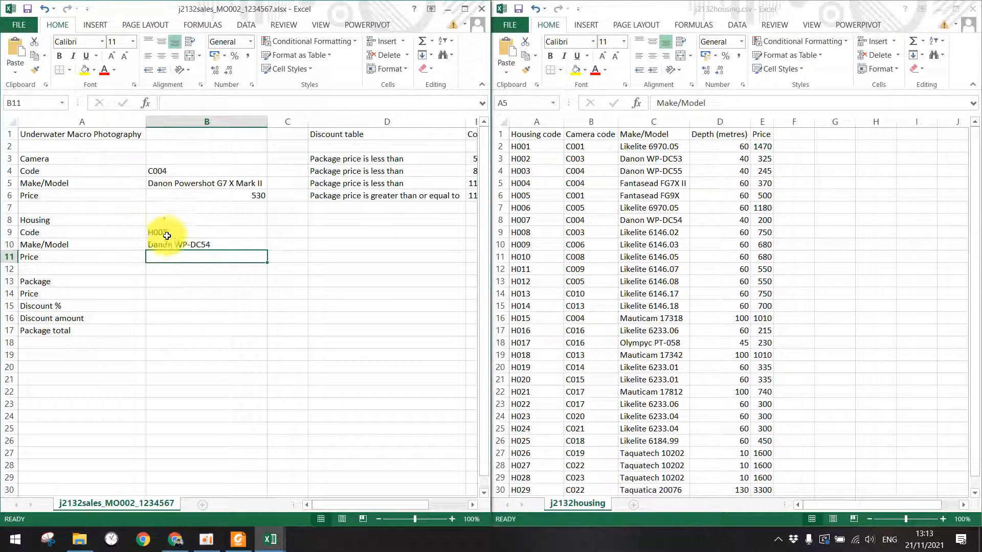
left_click(172, 105)
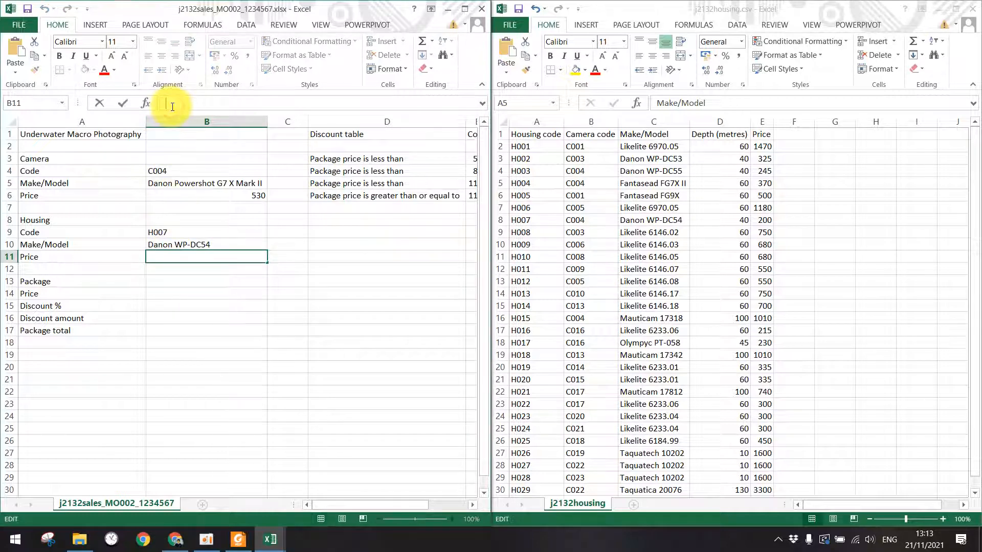
left_click(146, 103)
double_click(141, 350)
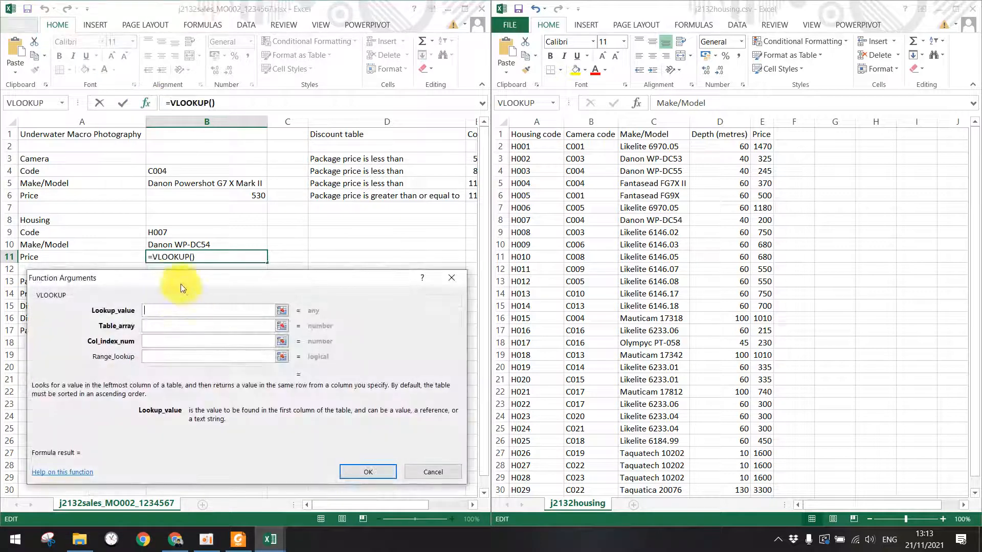
left_click_drag(180, 283, 309, 296)
left_click(161, 233)
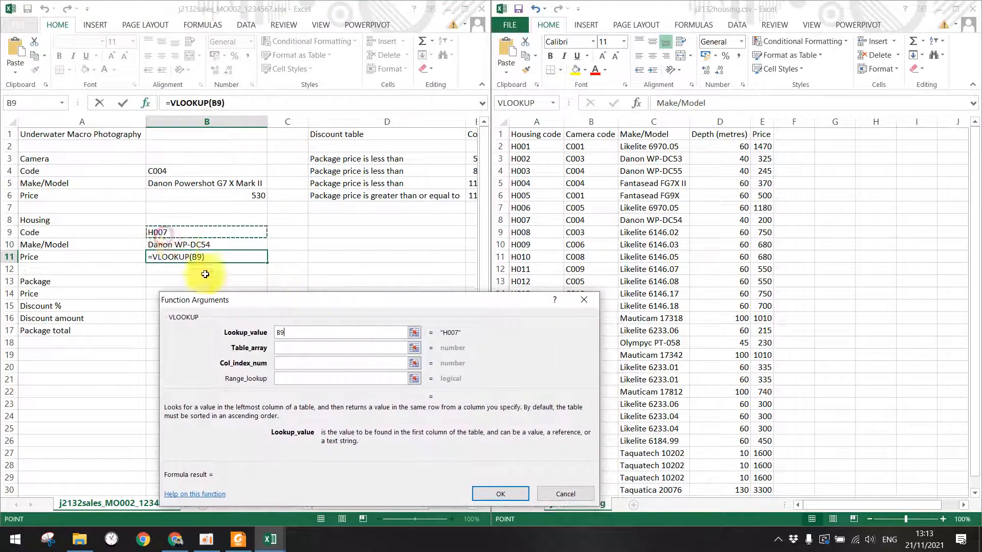
left_click(286, 347)
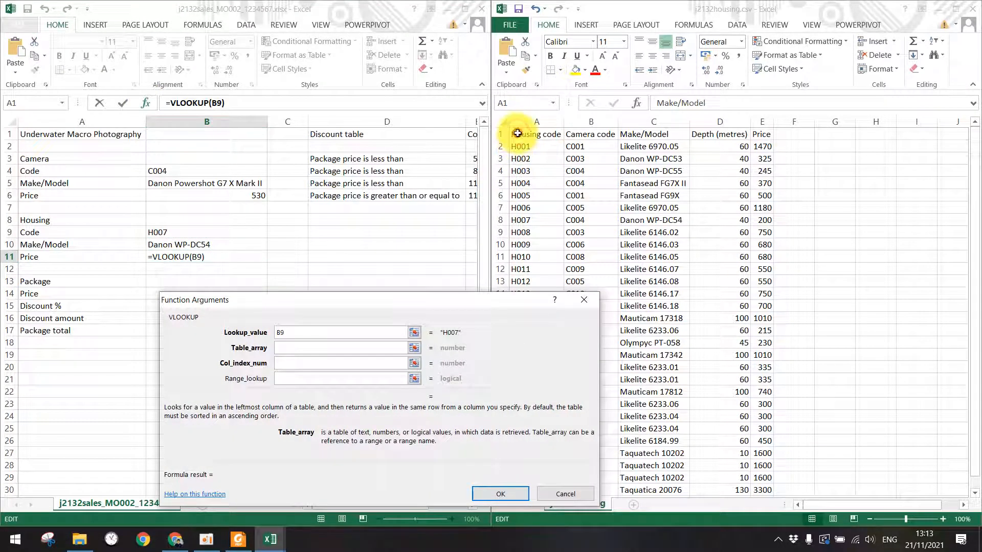
left_click_drag(518, 133, 761, 478)
Set the column index number of B11's VLOOKUP to 5 and confirm the function
left_click(284, 364)
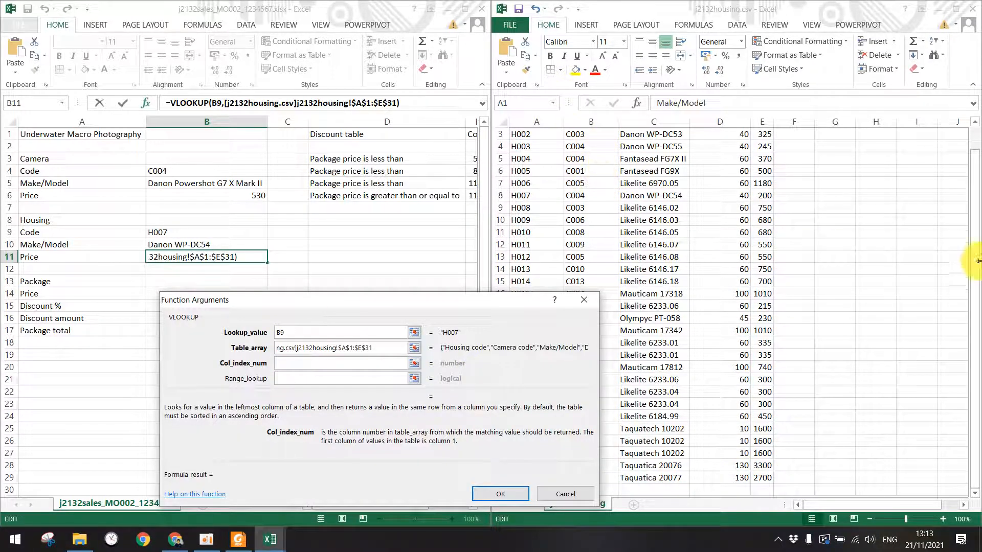
left_click_drag(977, 206, 975, 137)
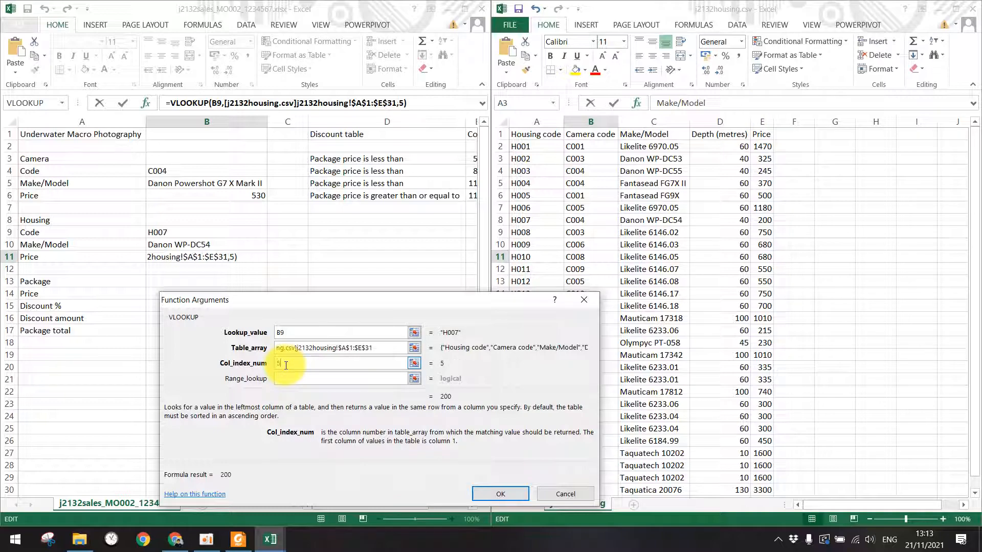
left_click(479, 495)
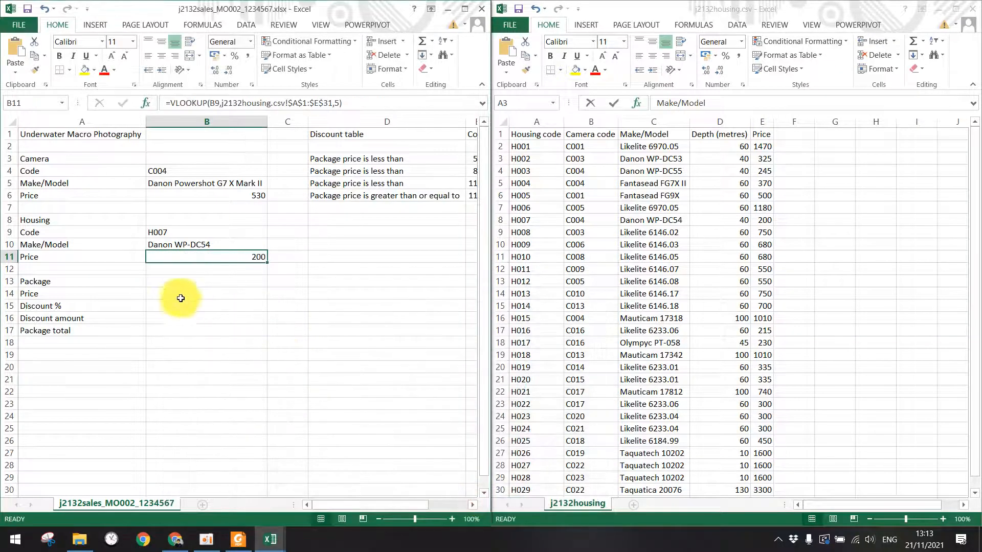
Switch to Foxit Reader and highlight "B14" and "formula" in question 15
left_click(246, 542)
scroll(408, 357, "down", 4)
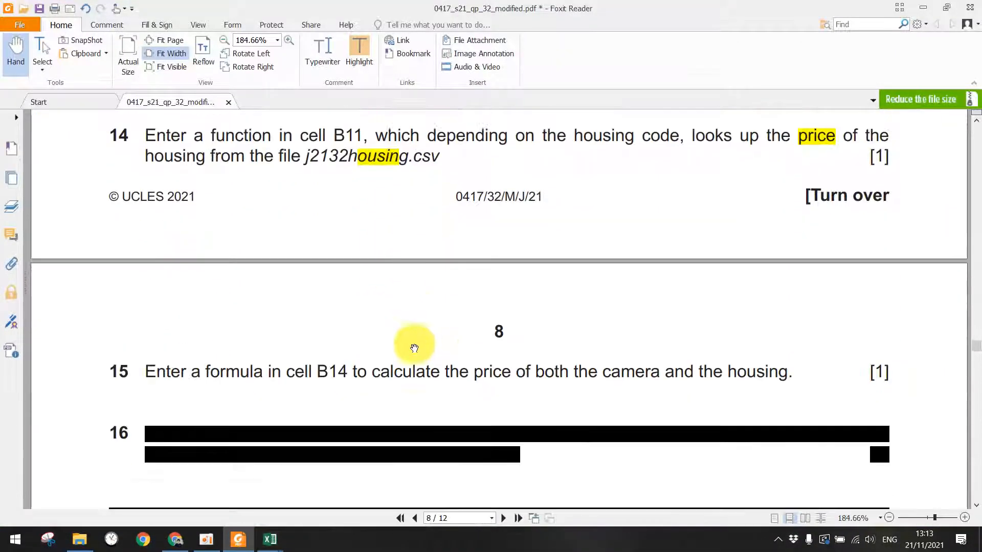
left_click_drag(256, 306, 357, 311)
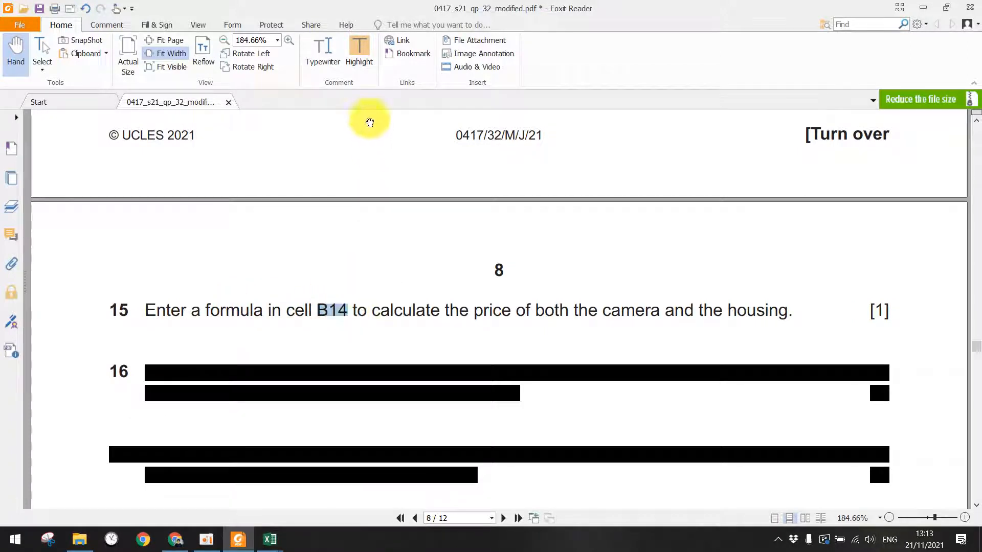
left_click(360, 51)
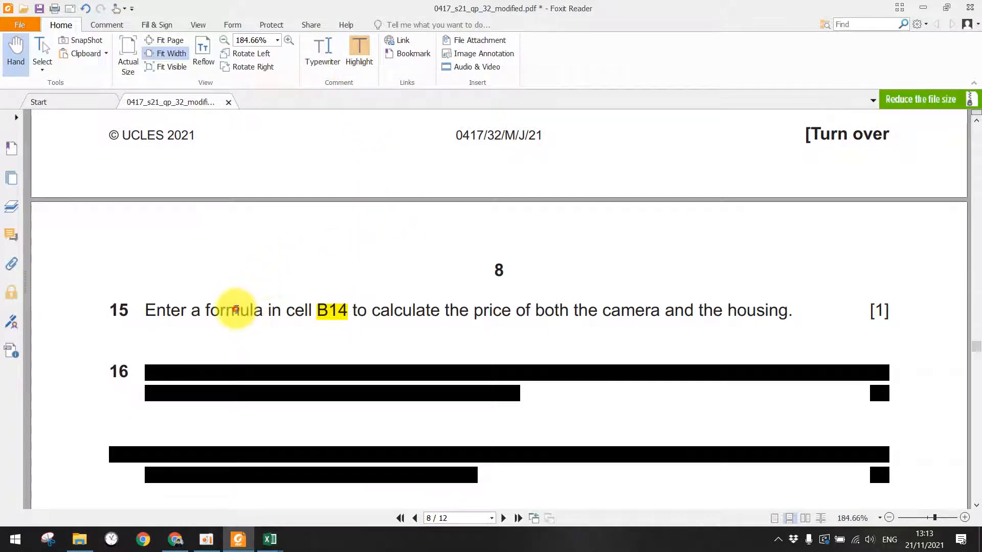
left_click(358, 66)
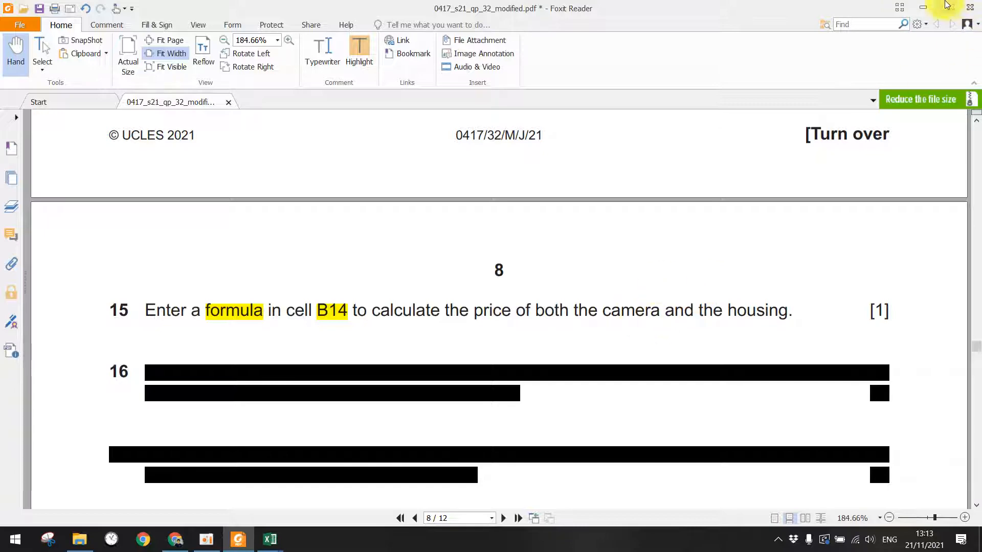
Look over the camera price in B6 and the housing price in B11 in Excel, and recheck question 15's target cell
left_click(923, 7)
left_click(182, 194)
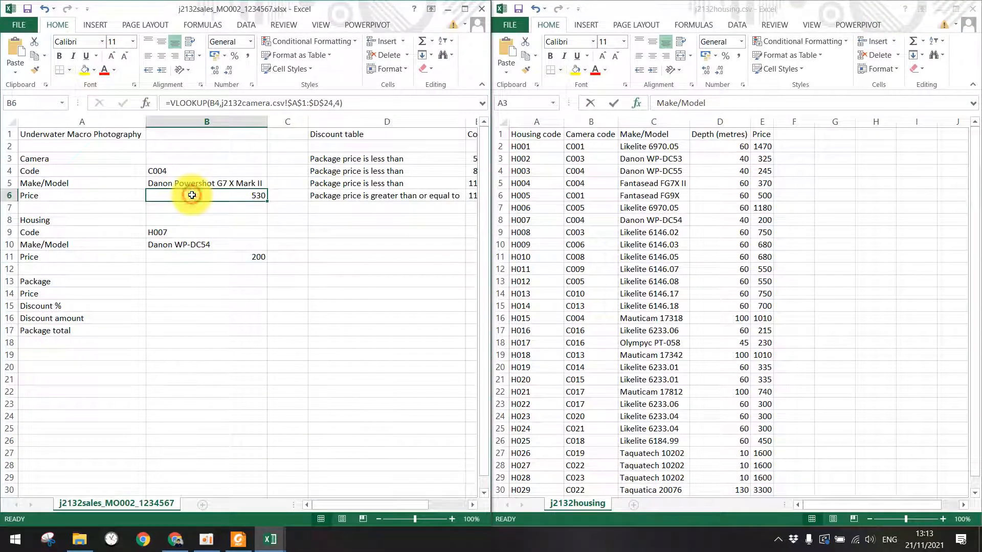
left_click(225, 269)
left_click(197, 254)
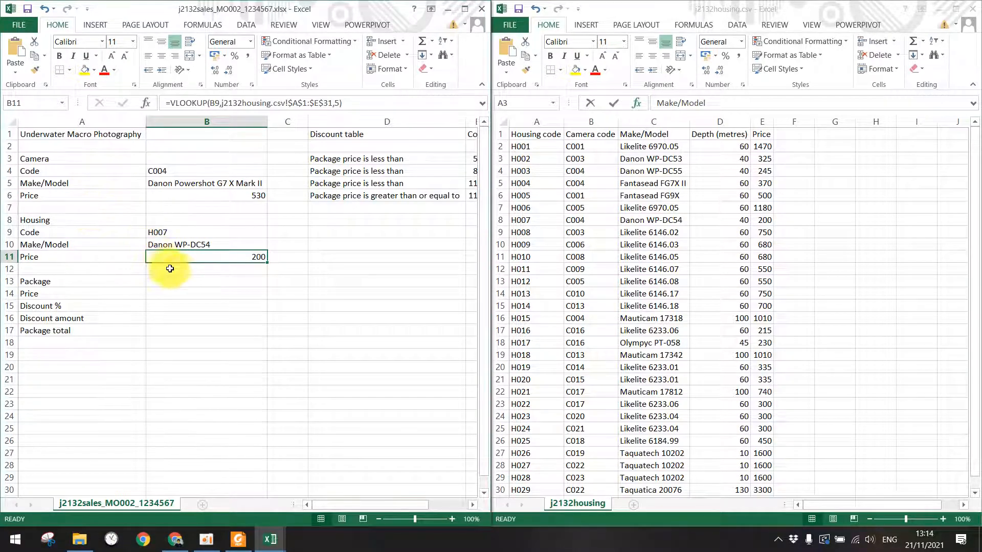
left_click(193, 280)
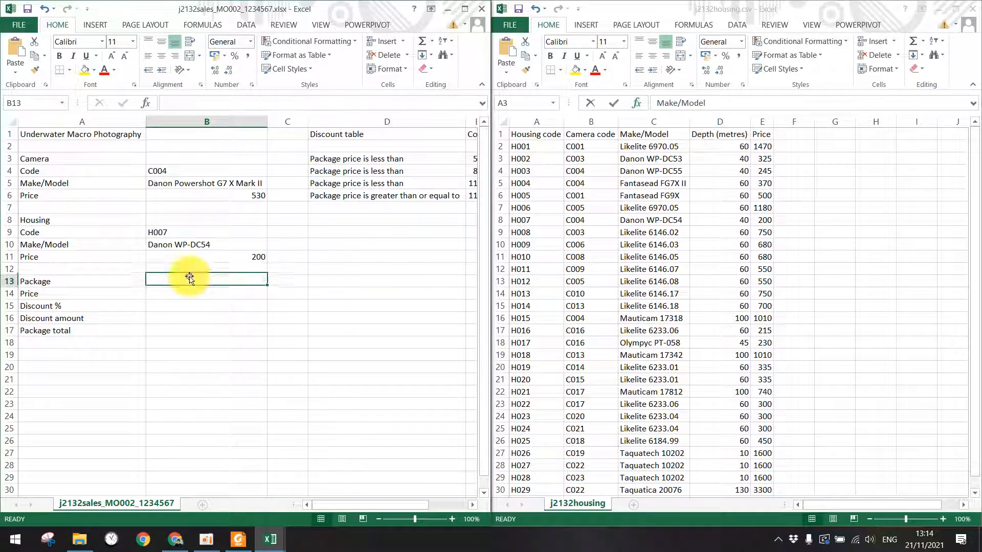
left_click(240, 542)
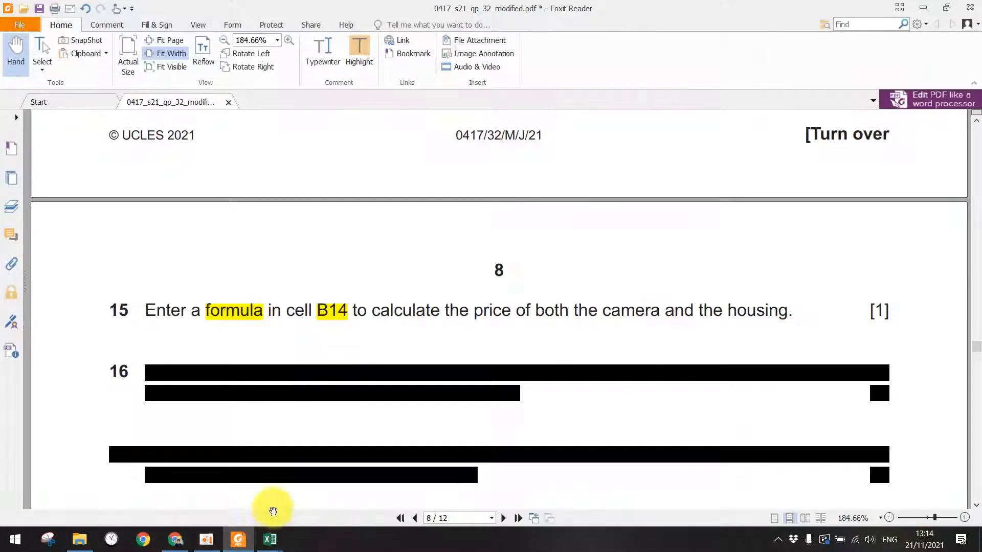
left_click(928, 6)
Enter the formula =B6+B11 in B14 of the sales workbook and check its cell references
left_click(188, 292)
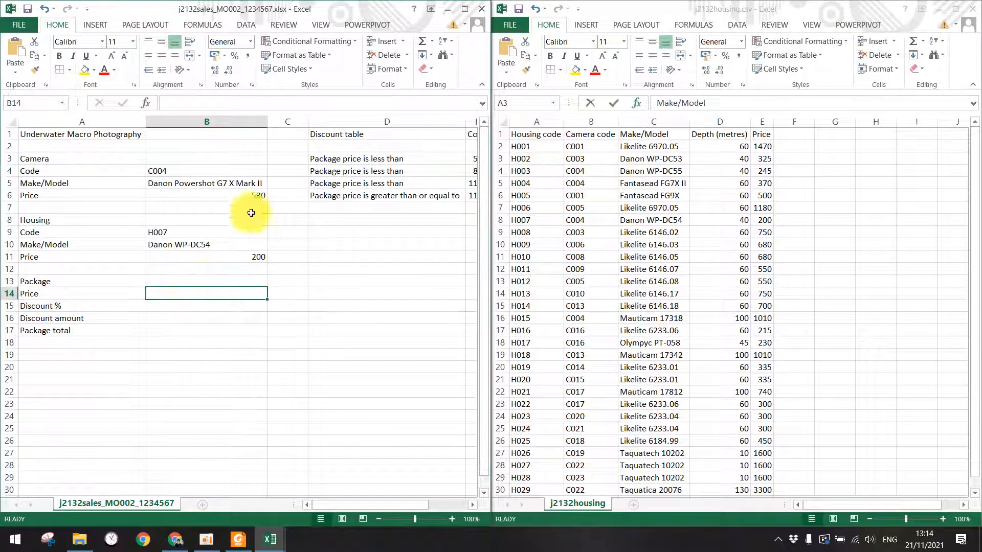
left_click(183, 103)
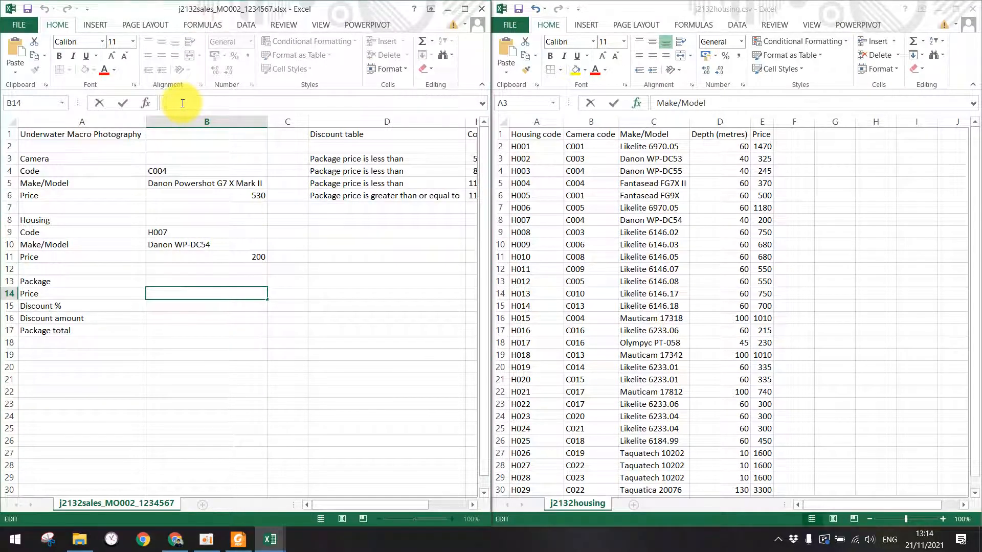
type("=")
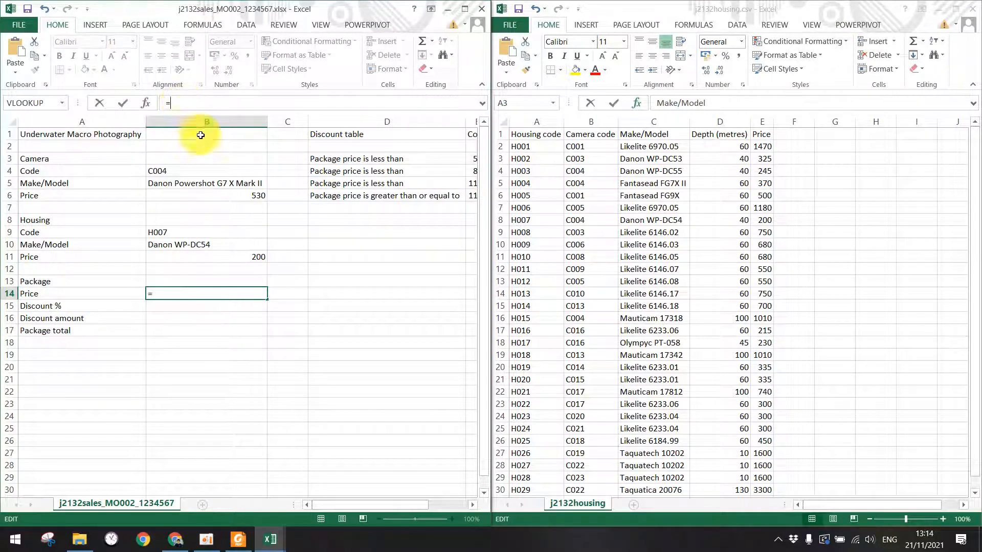
left_click(222, 197)
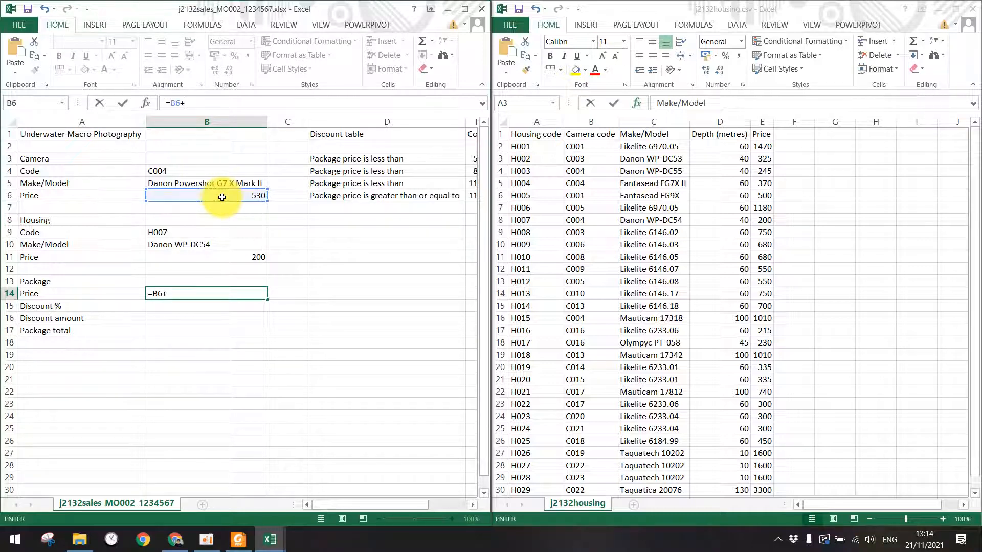
left_click(254, 259)
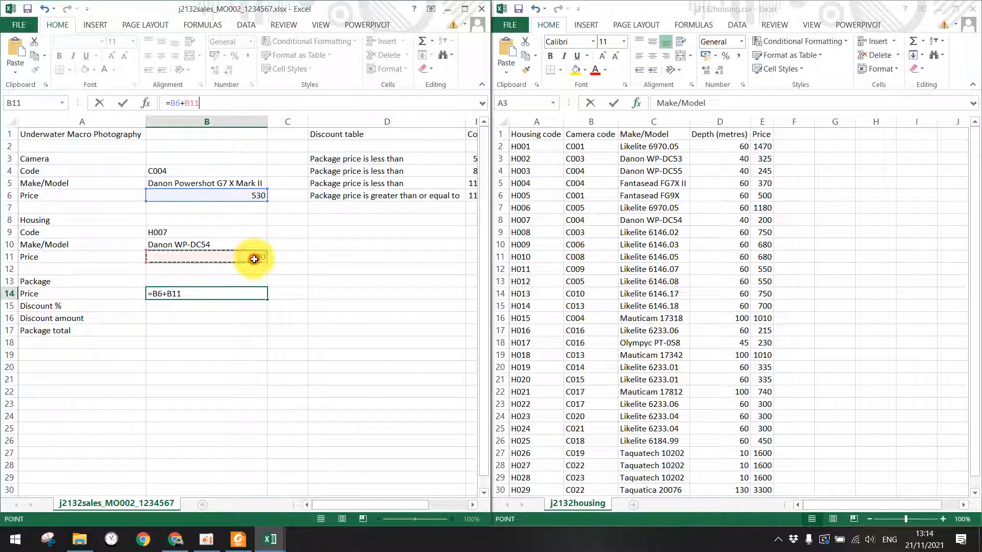
key("Return")
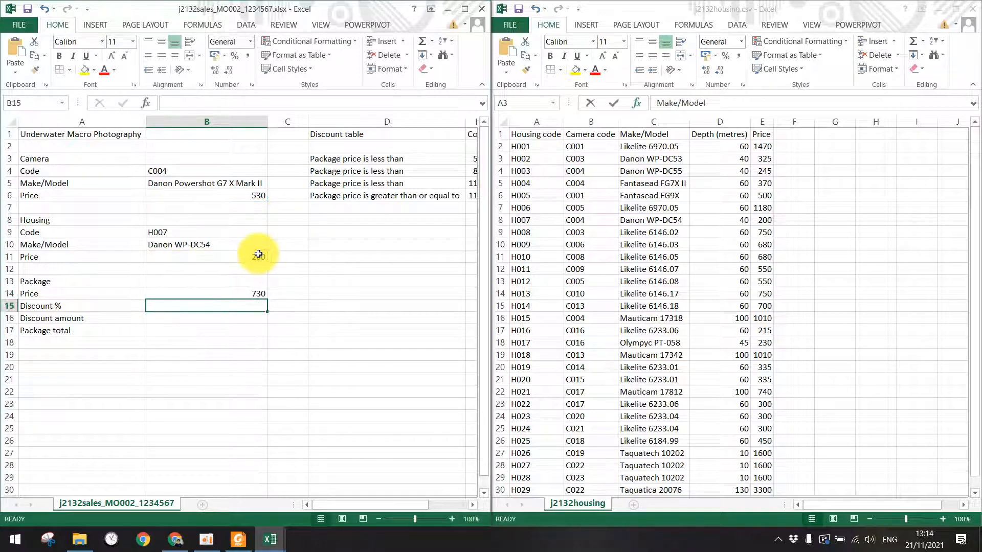
left_click(255, 292)
left_click(179, 102)
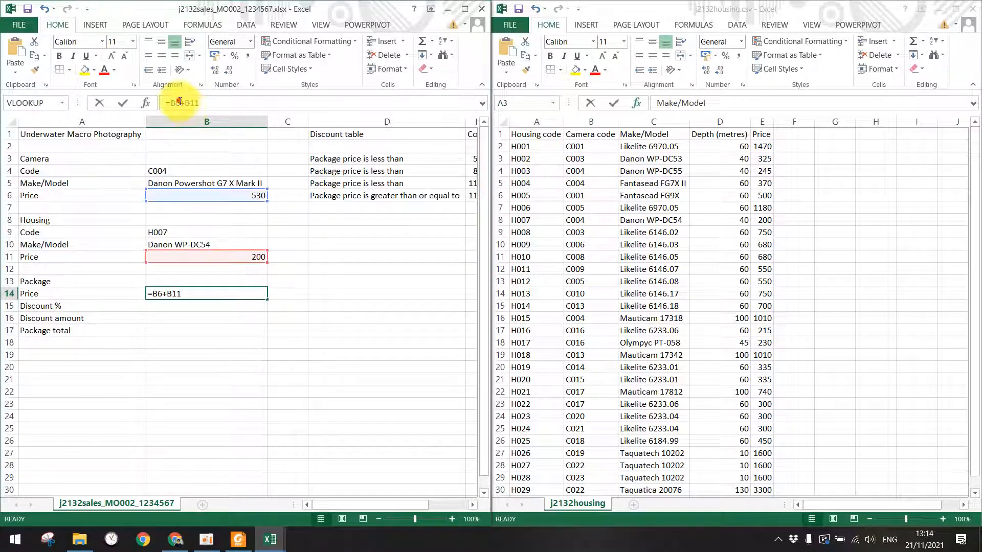
left_click(123, 102)
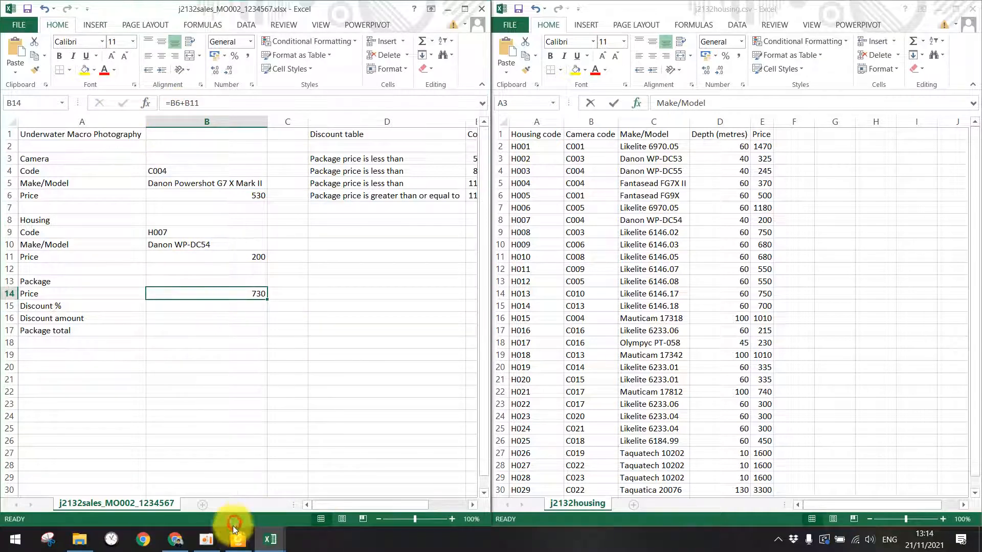
Switch to Foxit Reader and highlight "formulae" and "row and column headings are displayed" in question 21
left_click(237, 537)
scroll(432, 337, "down", 10)
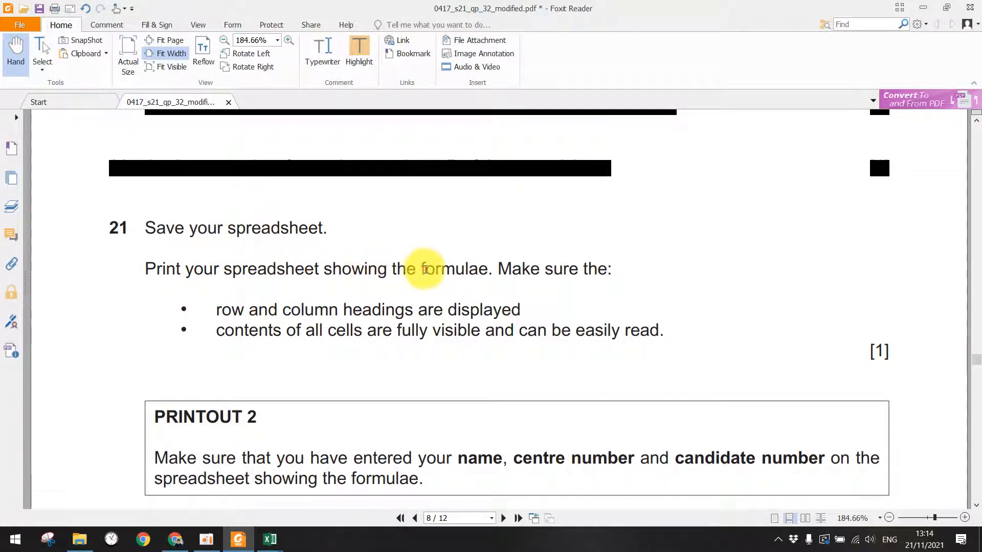
double_click(425, 270)
left_click(359, 51)
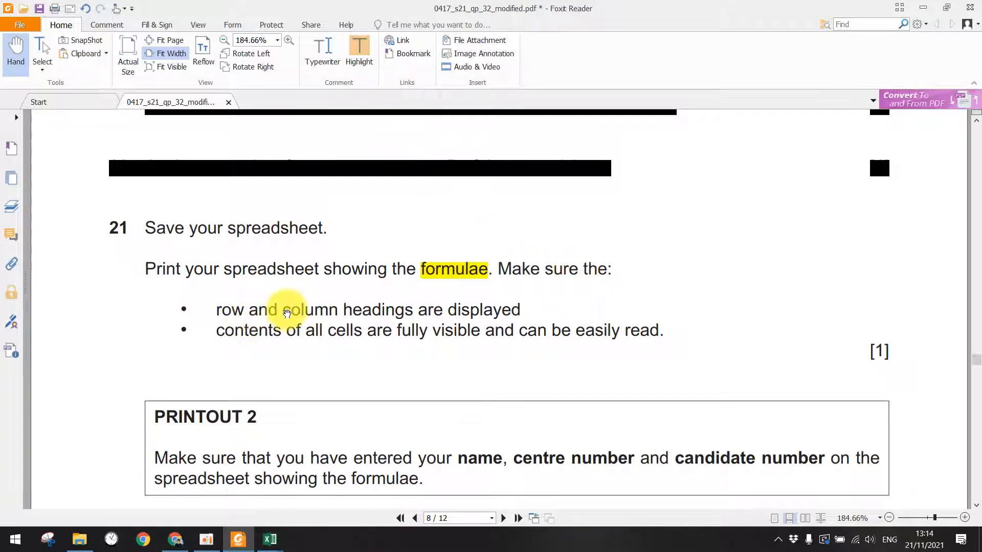
double_click(286, 311)
left_click(221, 312)
left_click_drag(219, 310, 526, 309)
left_click(359, 51)
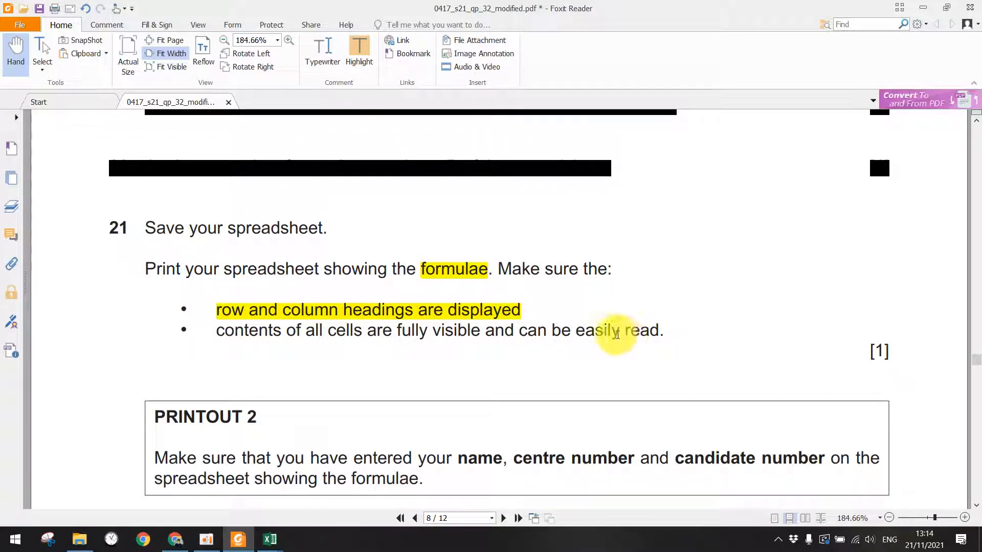
Switch to the j2132sales_MO002_1234567 workbook in Excel, maximize it, and display its formulas instead of their results
mouse_move(269, 539)
mouse_move(336, 479)
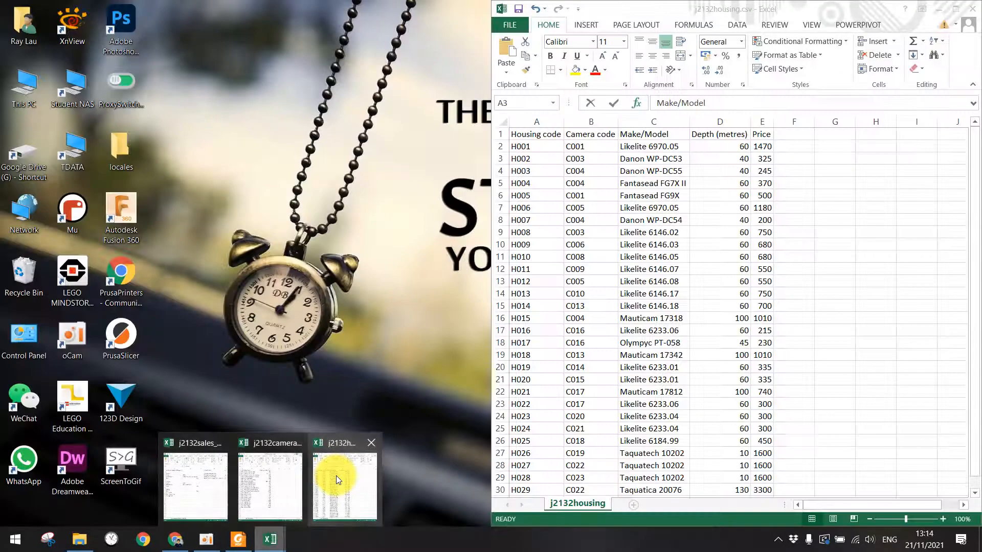
left_click(194, 486)
key("super+Up")
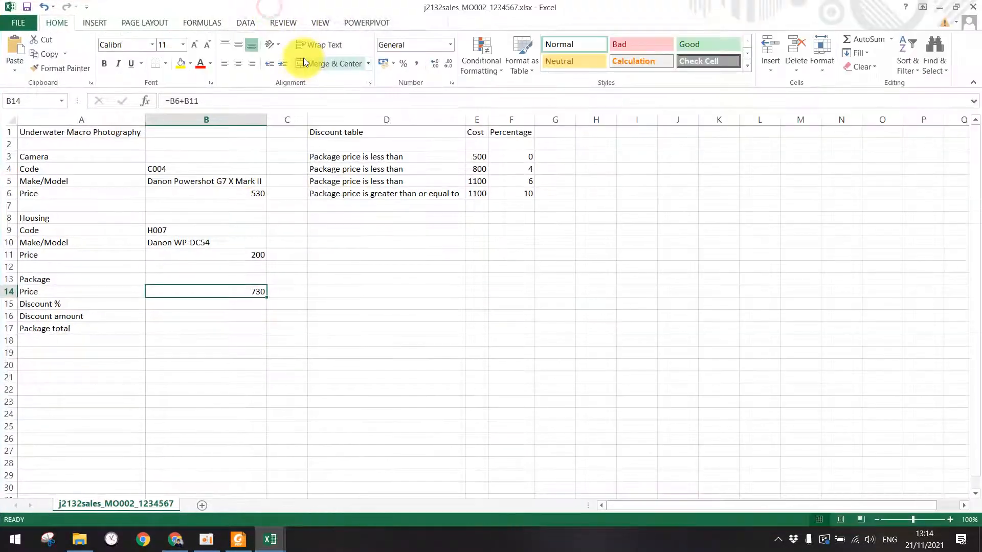
left_click(193, 24)
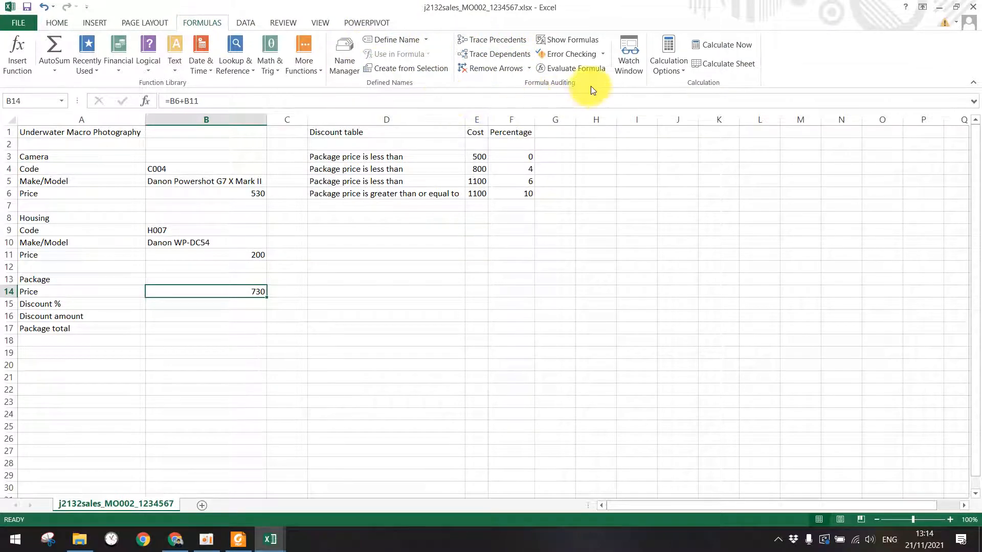
left_click(570, 39)
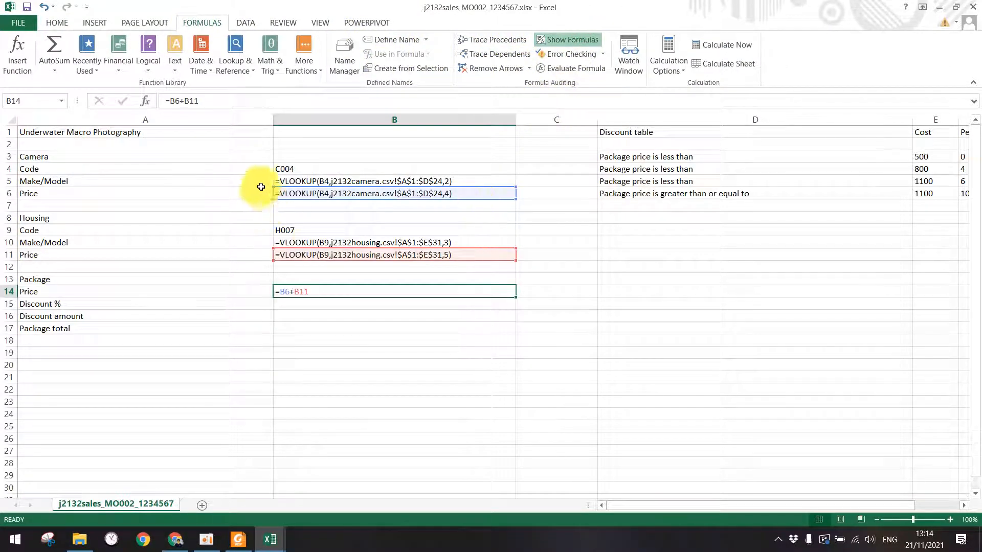
Autofit the widths of columns A to F to their contents in the formula view
left_click(240, 144)
double_click(273, 115)
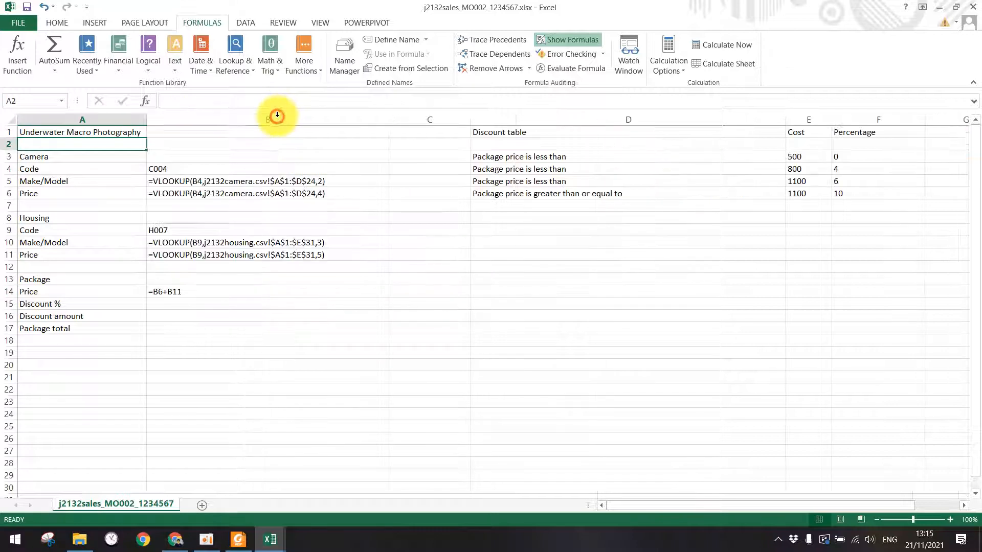
double_click(391, 119)
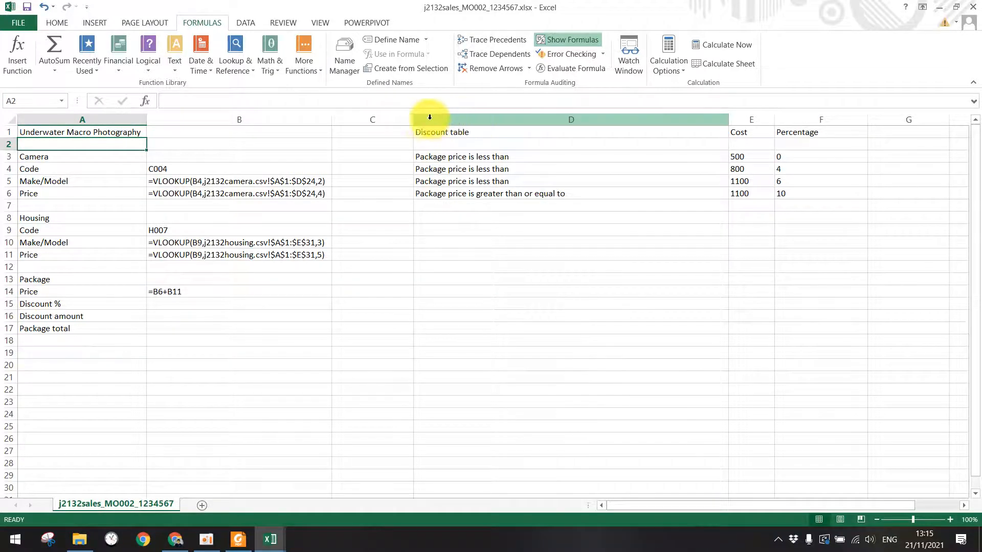
double_click(728, 119)
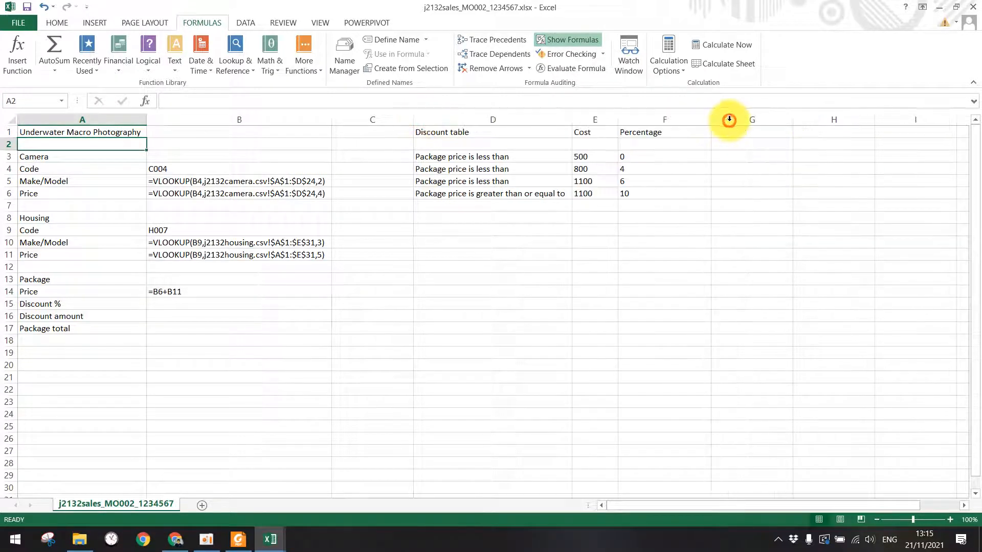
double_click(617, 120)
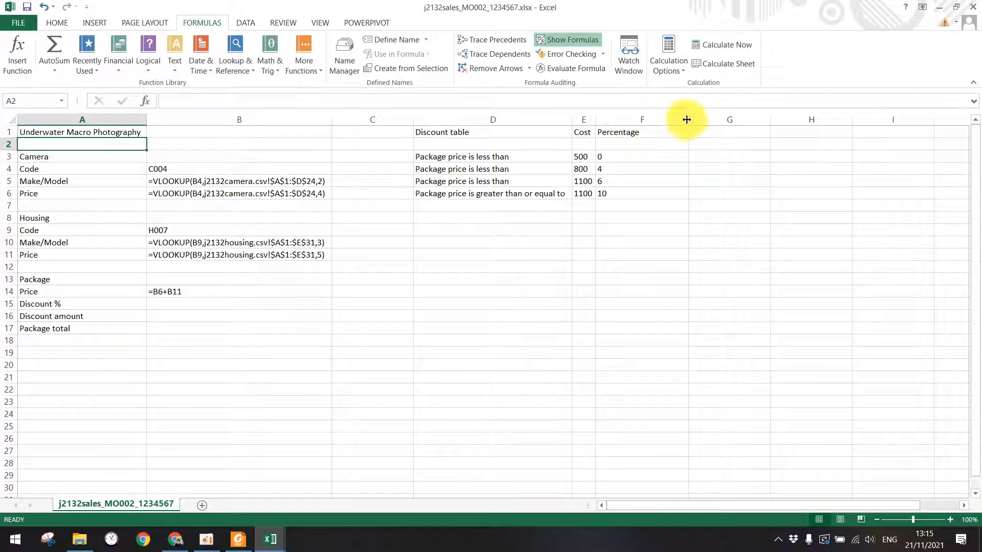
double_click(688, 119)
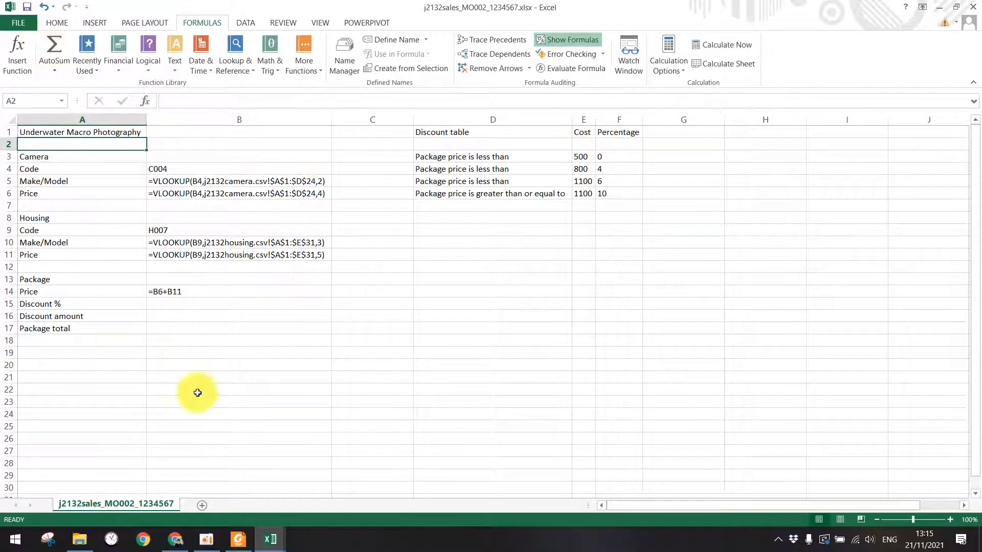
Recheck question 21 in Foxit Reader, then turn on row and column headings for the Excel sheet's printout
left_click(239, 541)
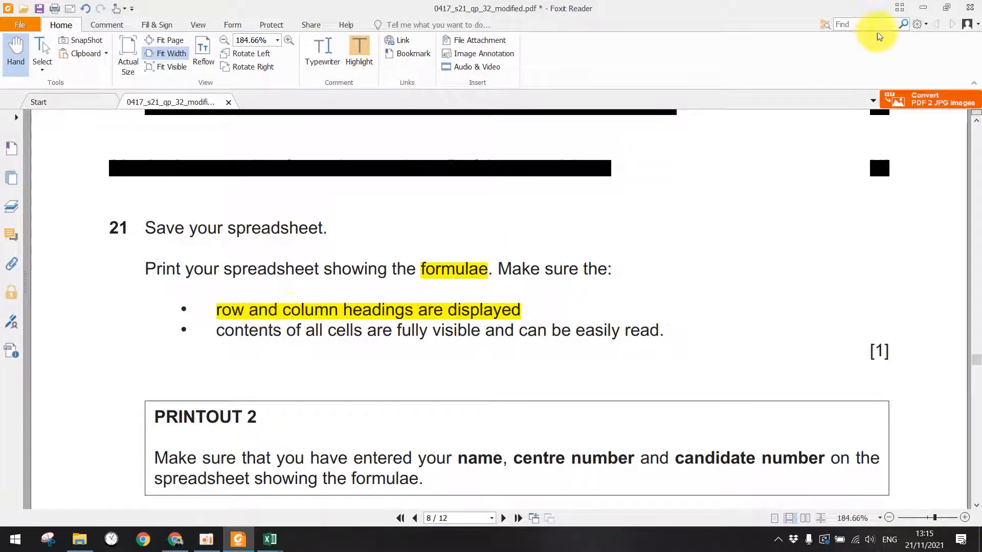
left_click(923, 8)
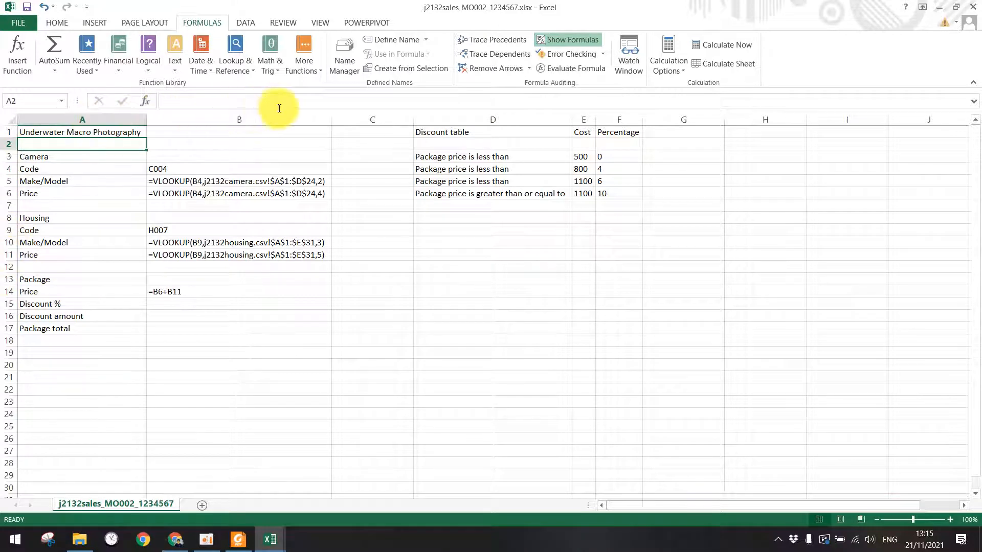
left_click(17, 21)
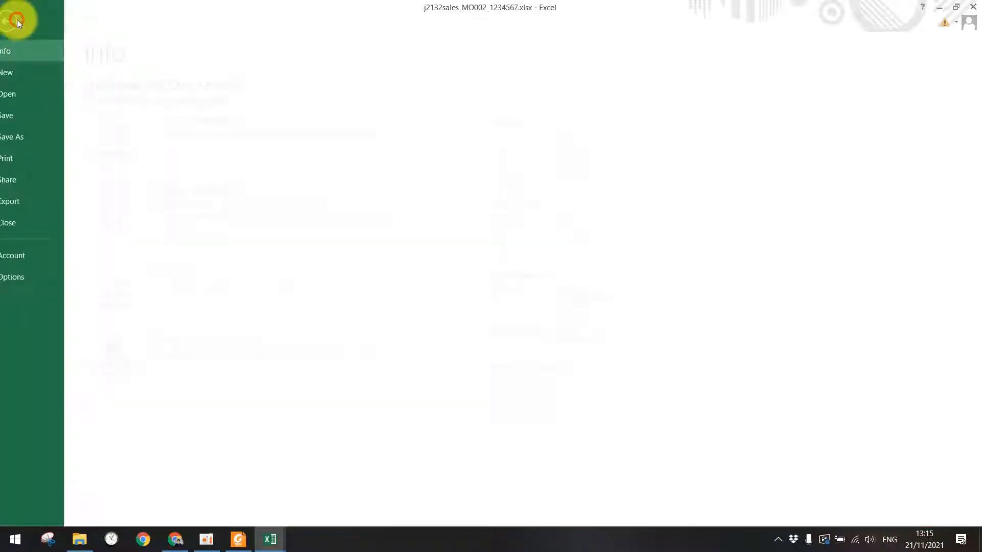
left_click(32, 140)
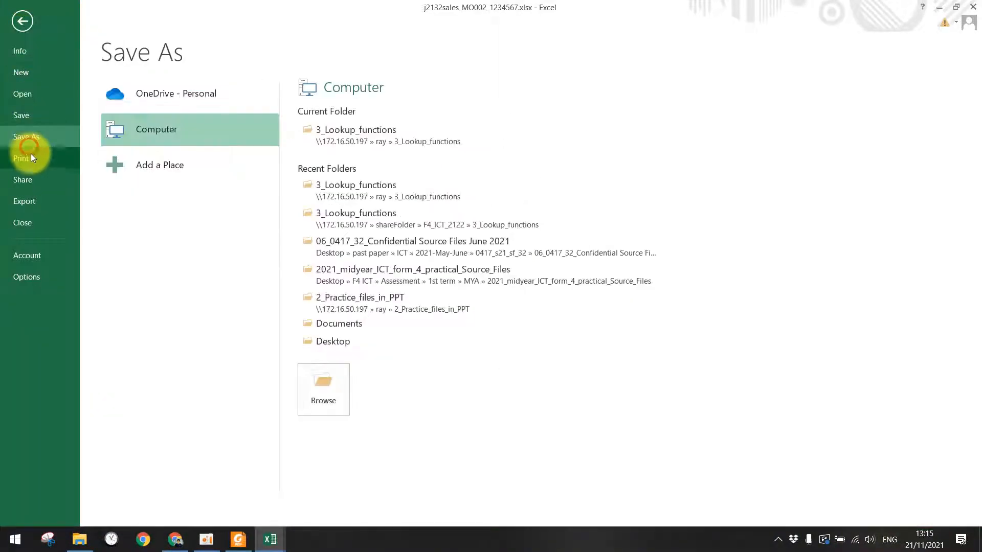
left_click(31, 155)
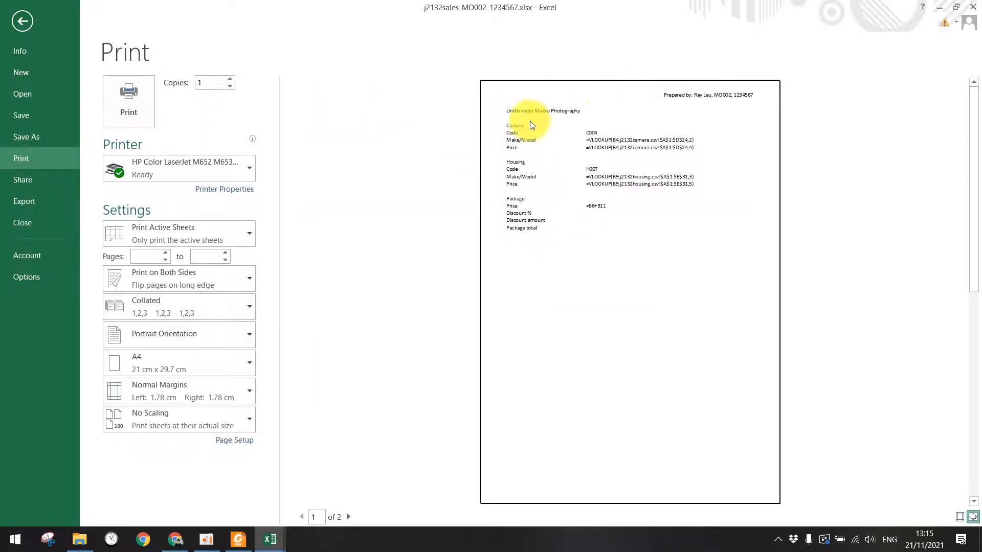
left_click(244, 438)
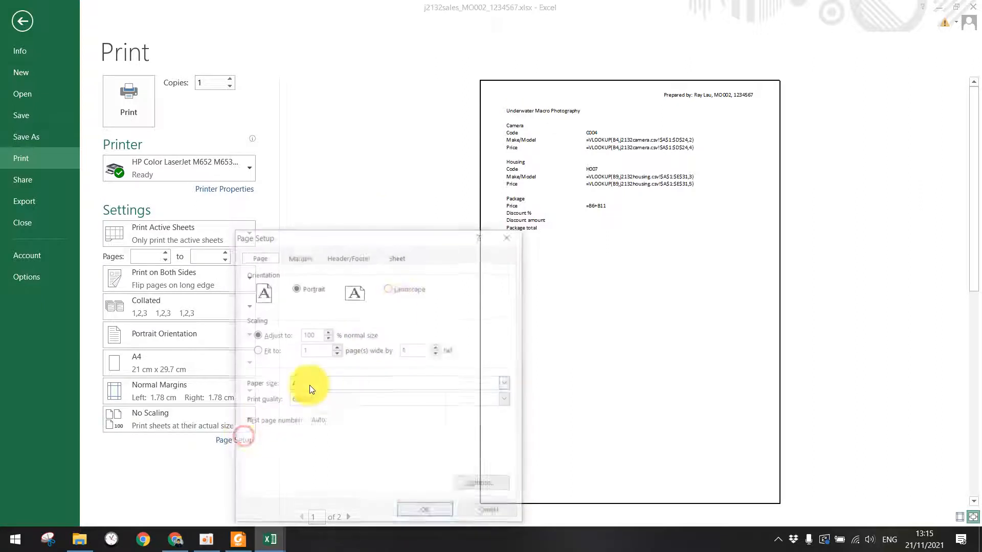
left_click(398, 257)
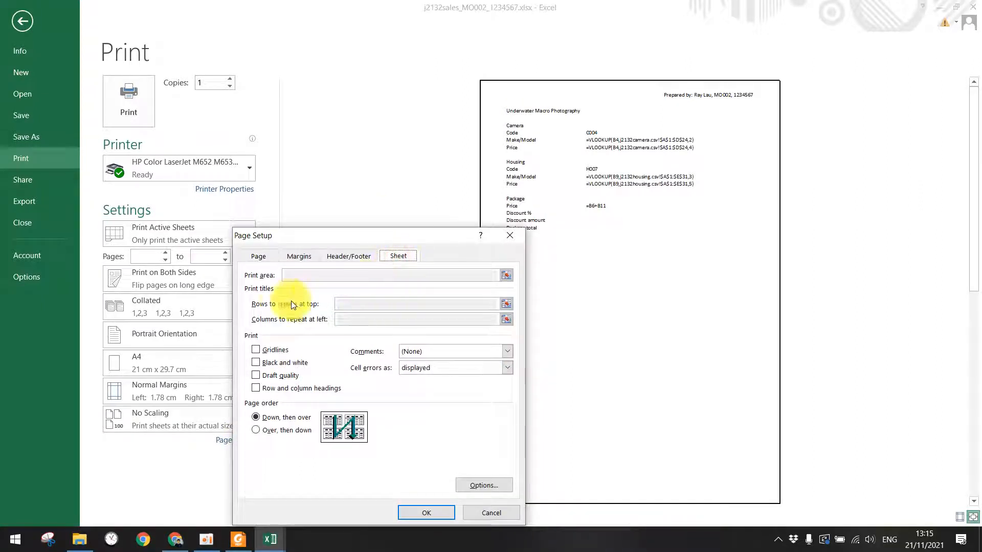
left_click(255, 387)
left_click(413, 511)
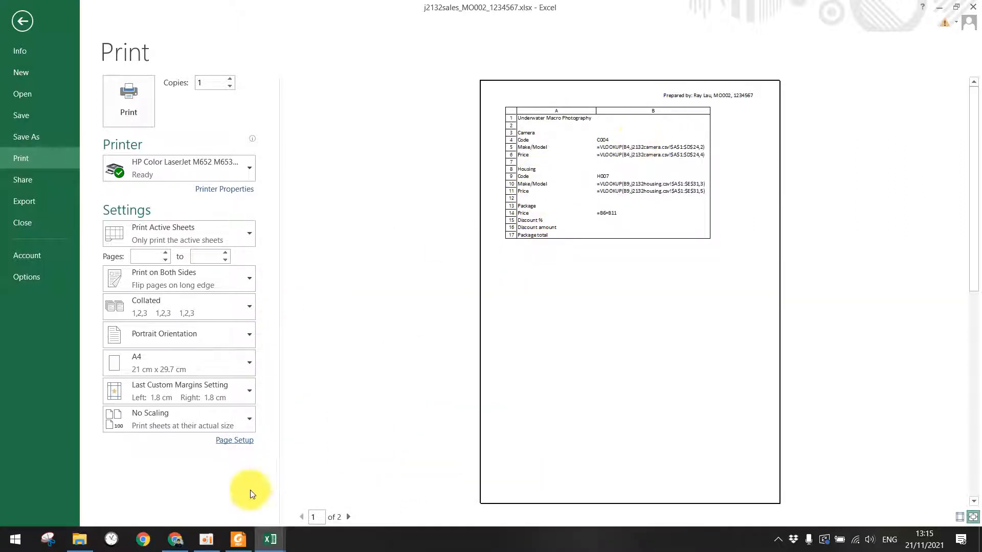
Reread question 21's visibility requirement in Foxit Reader and examine the pages of Excel's print preview against it
mouse_move(250, 538)
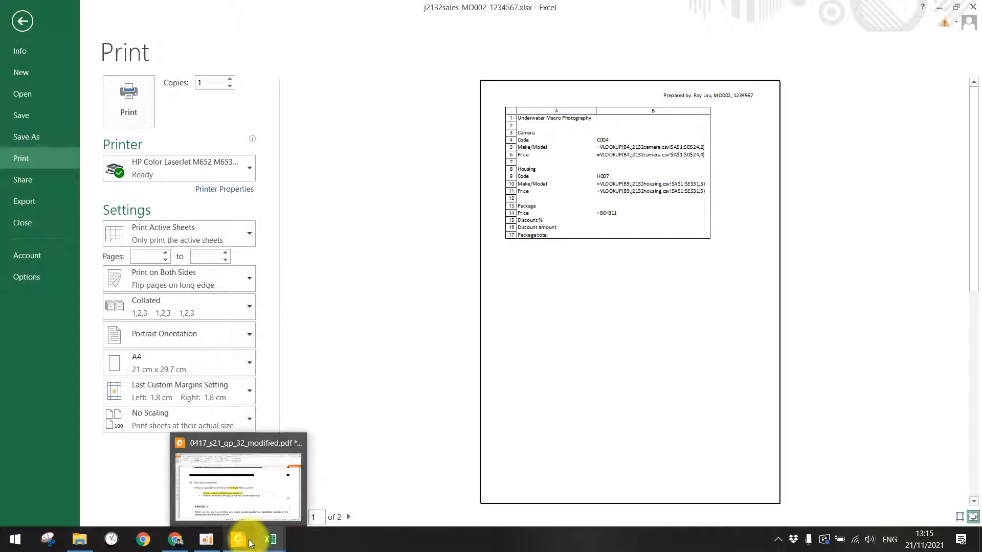
left_click(251, 501)
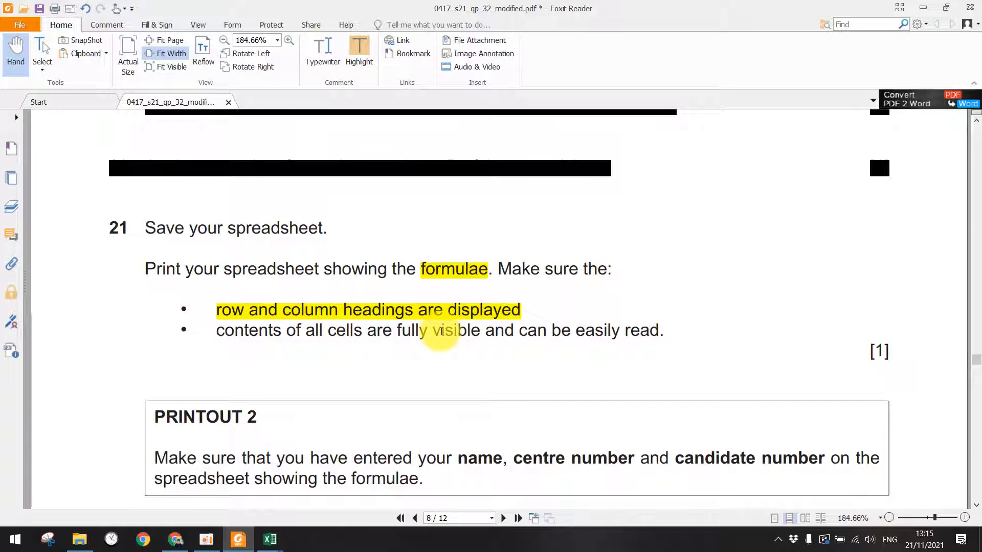
left_click(921, 10)
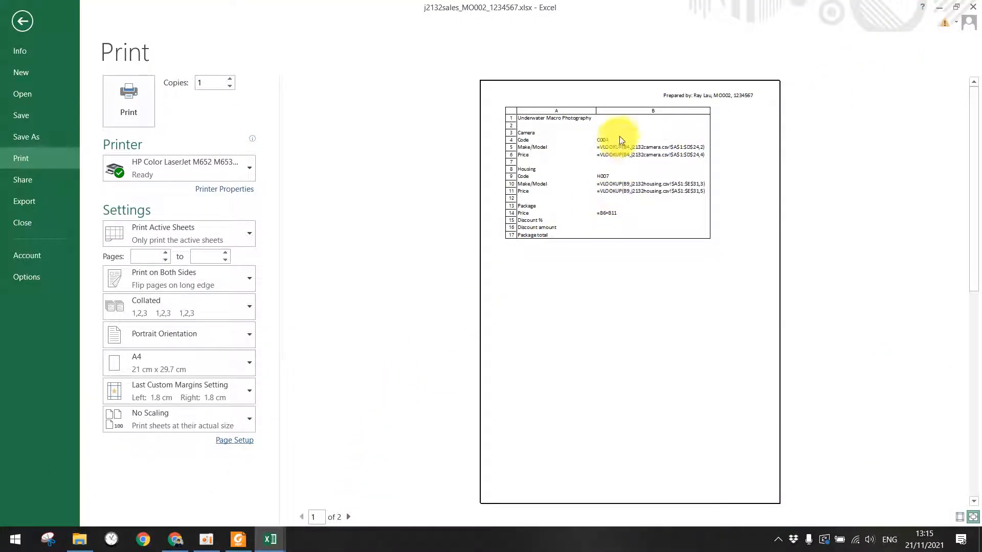
left_click(349, 516)
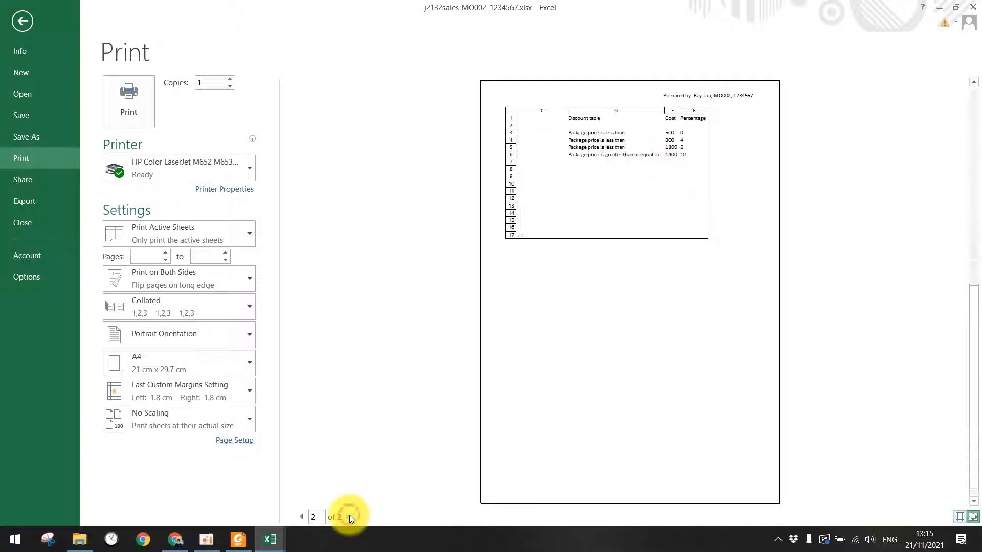
left_click(302, 517)
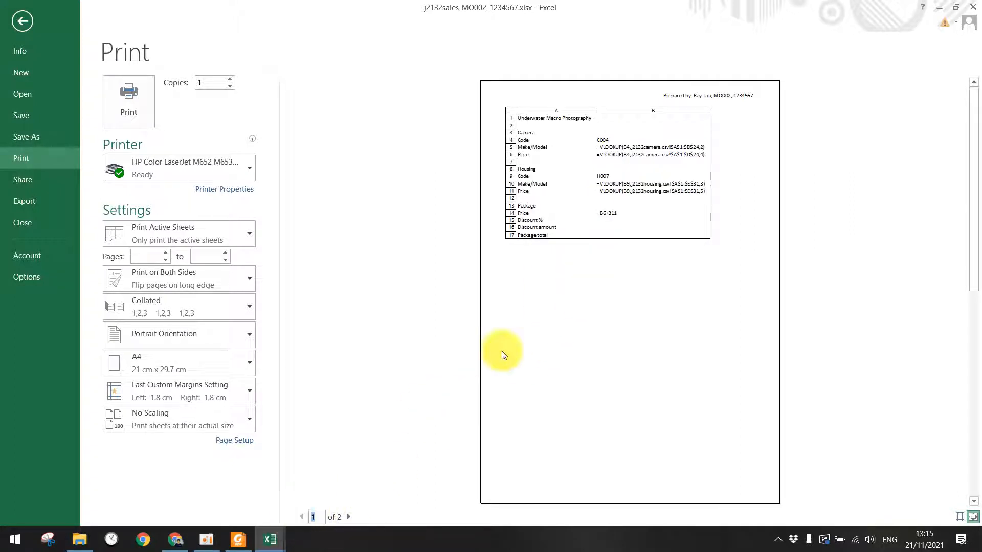
left_click(347, 517)
left_click(301, 512)
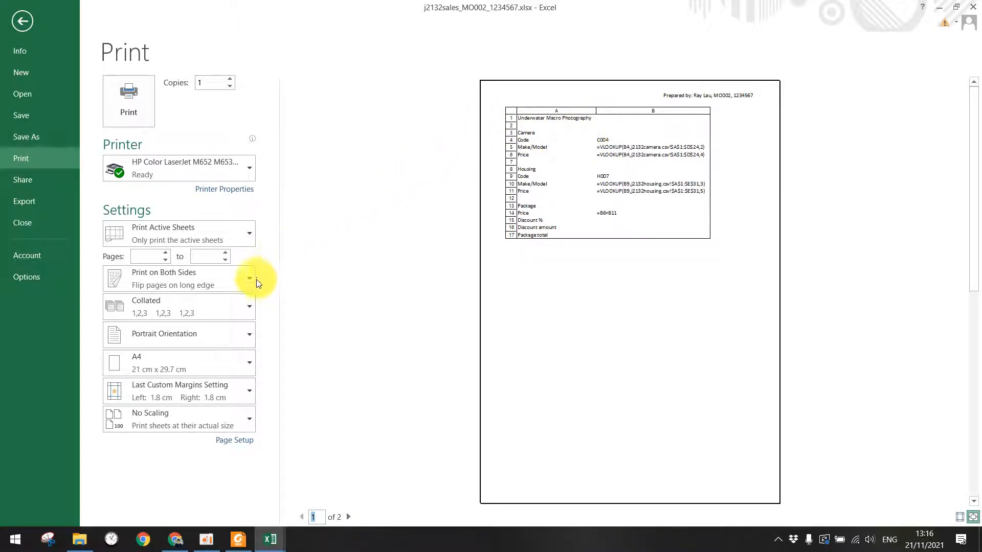
Set the printout to Landscape Orientation and check how the columns are split across the preview pages
left_click(228, 335)
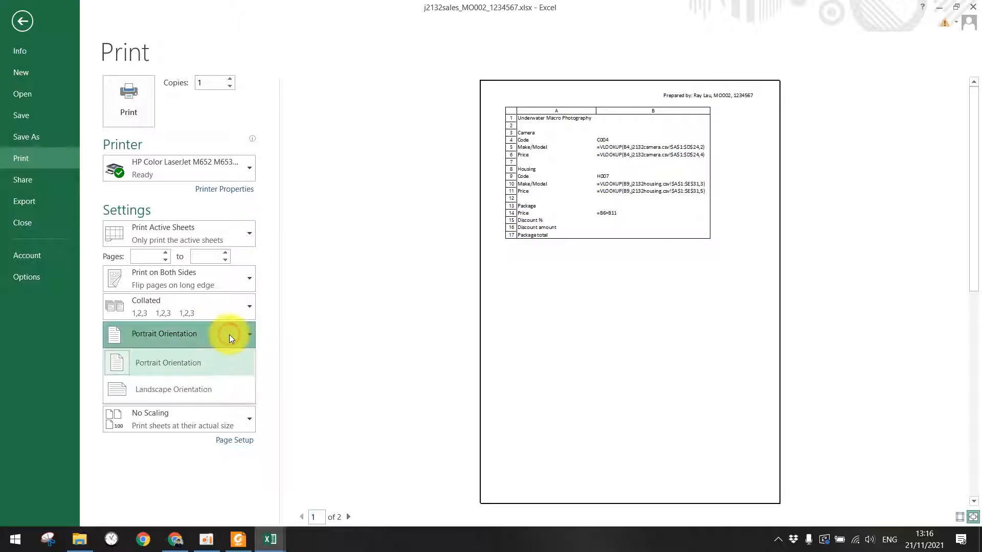
left_click(159, 381)
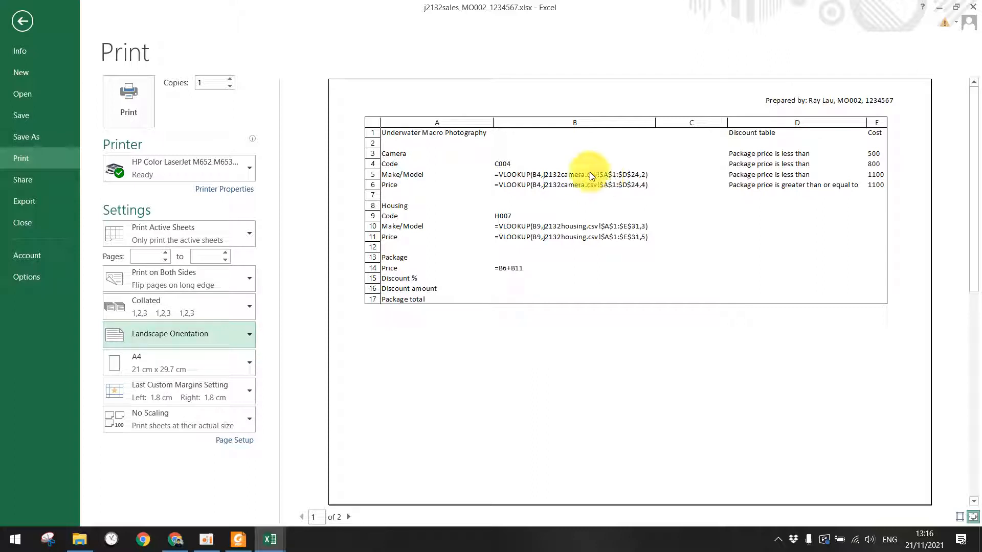
left_click(348, 517)
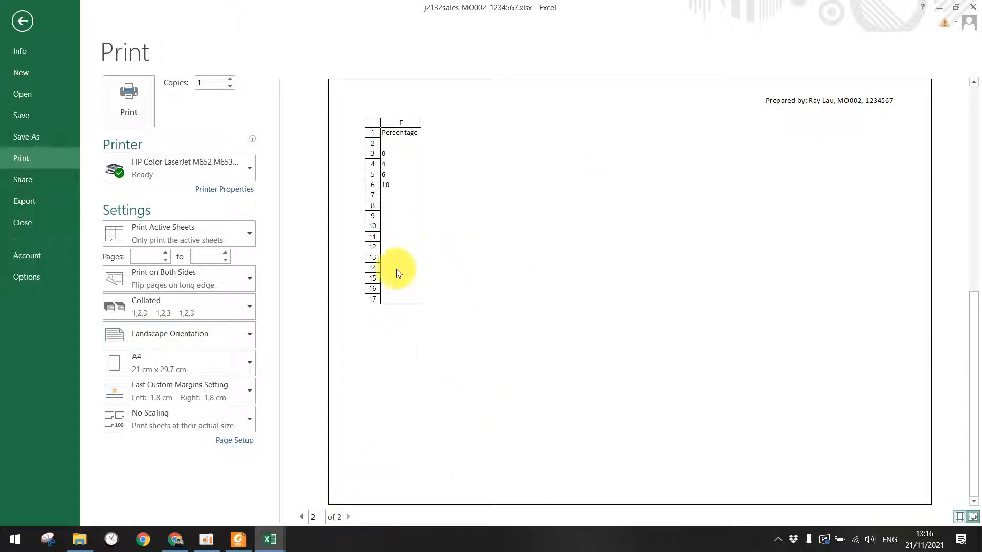
left_click(301, 516)
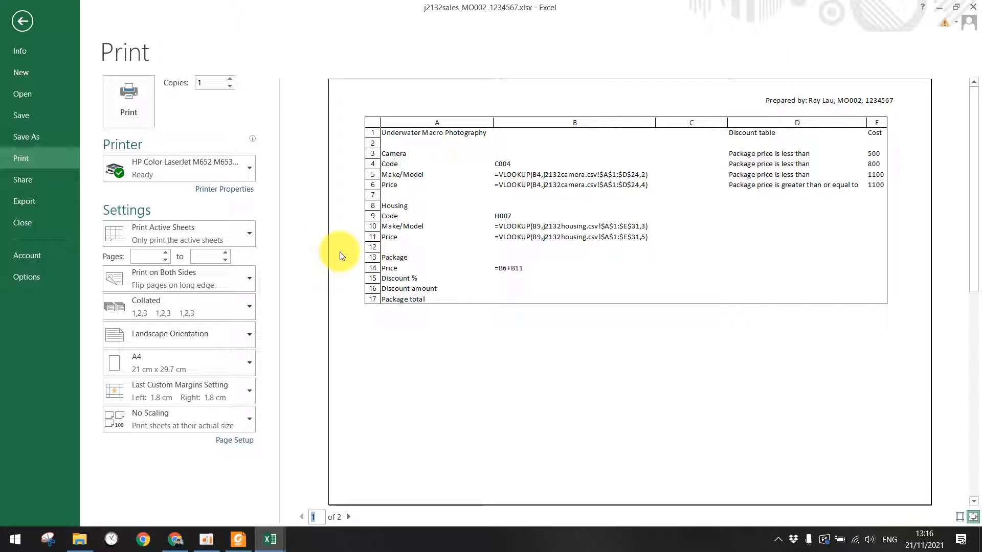
Compare the print preview under Fit Sheet on One Page and No Scaling, and keep Fit Sheet on One Page
left_click(157, 431)
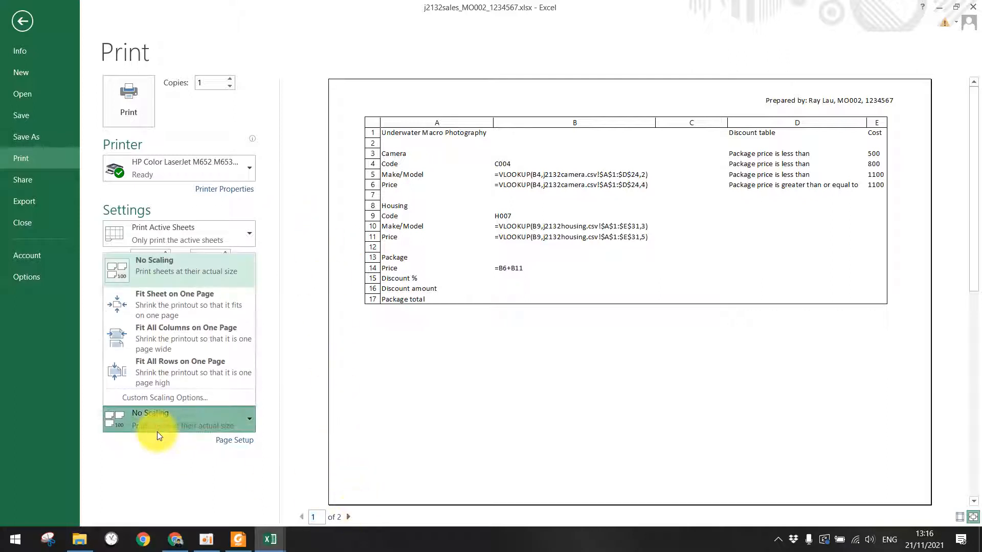
left_click(167, 306)
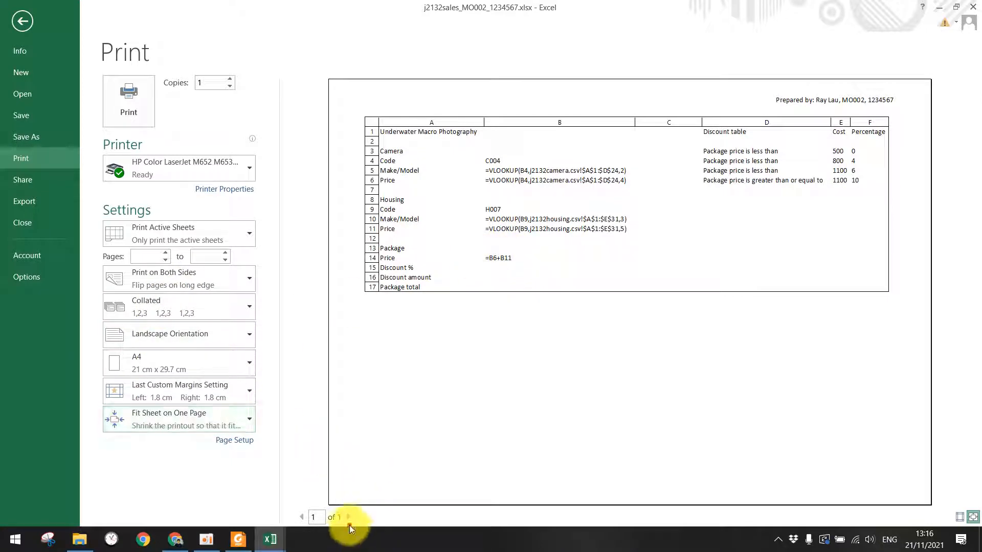
left_click(210, 421)
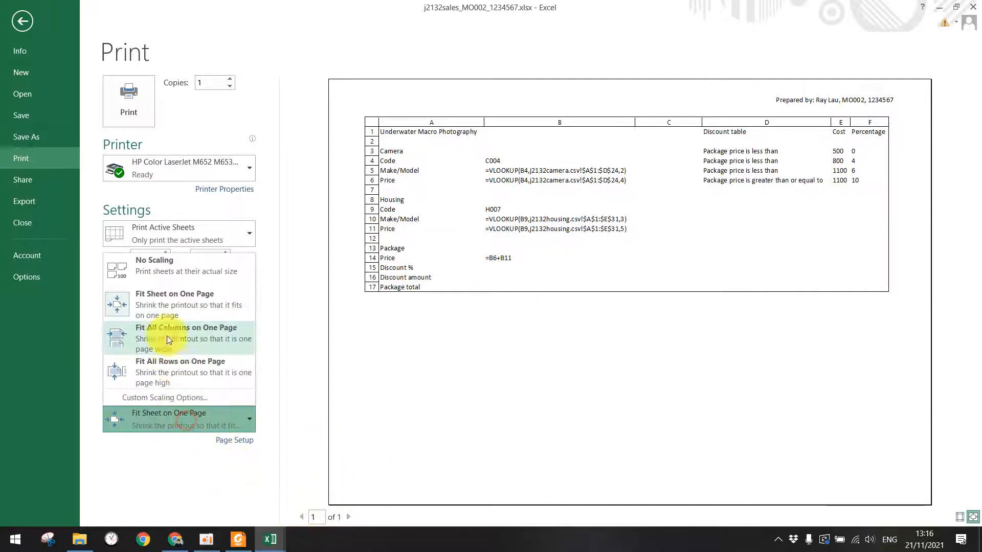
left_click(151, 275)
left_click(347, 517)
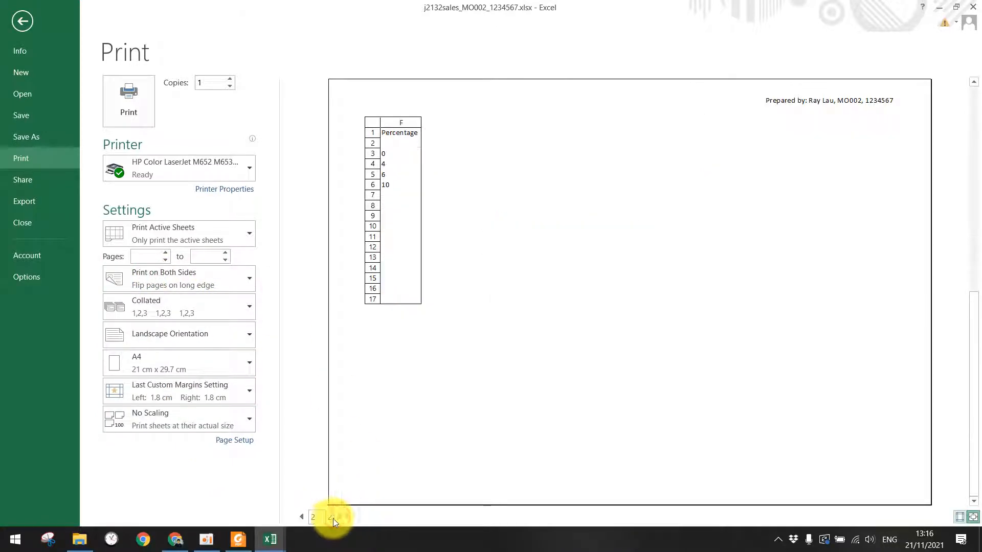
left_click(300, 519)
left_click(181, 423)
left_click(179, 311)
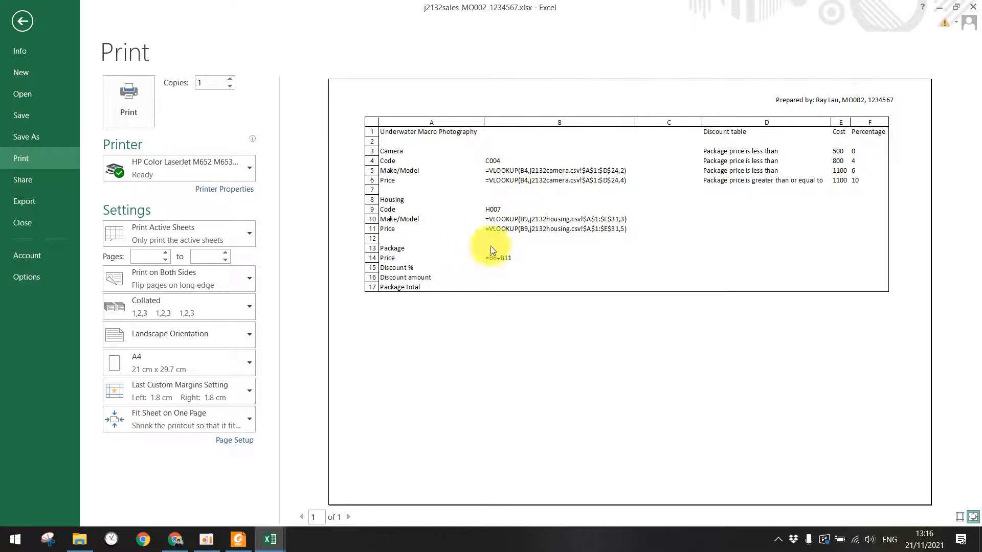
Read the Printout 2 instructions on name, centre number and candidate number in Foxit Reader and check Excel's print preview against them
left_click(238, 540)
scroll(307, 409, "down", 1)
scroll(295, 431, "down", 2)
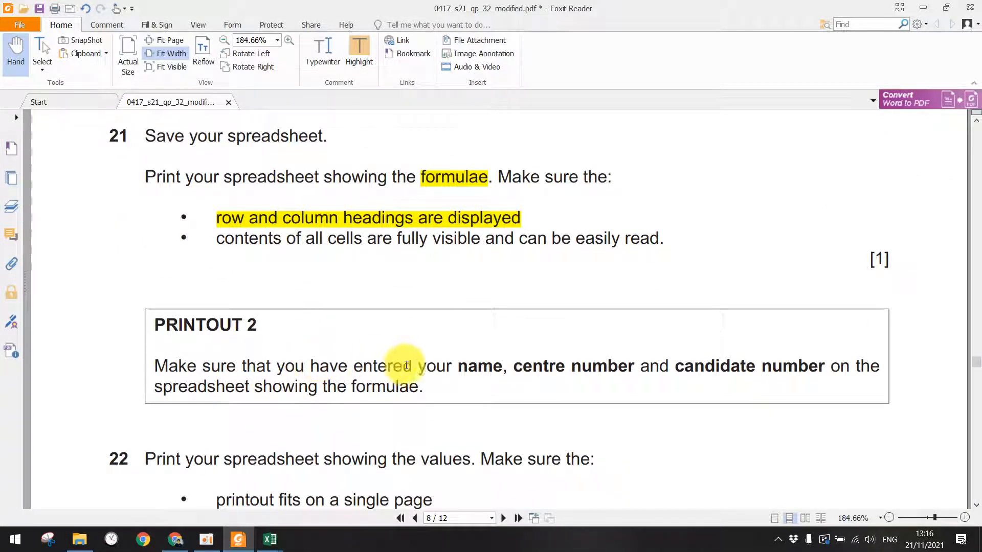
scroll(332, 373, "down", 1)
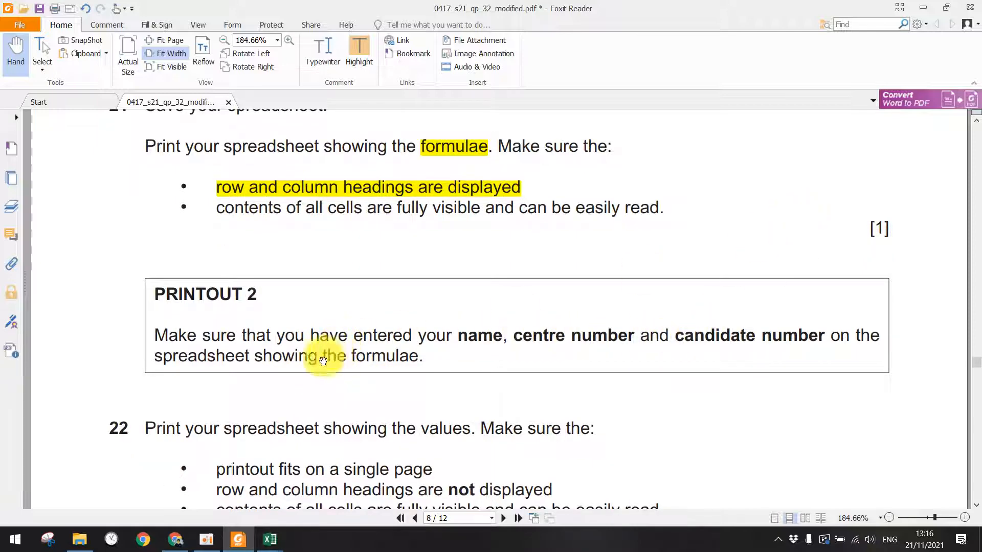
left_click(920, 8)
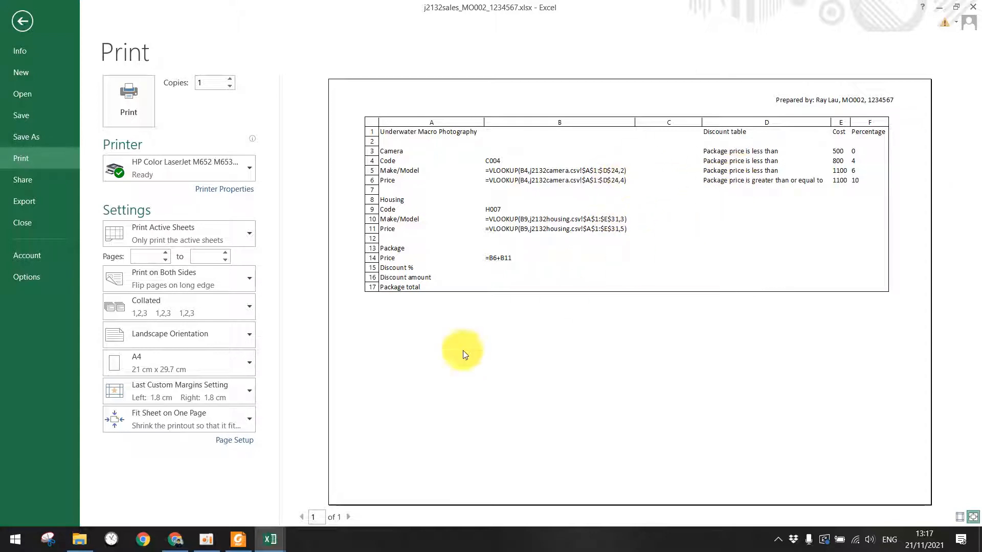
left_click(238, 537)
scroll(343, 409, "down", 2)
scroll(332, 390, "up", 2)
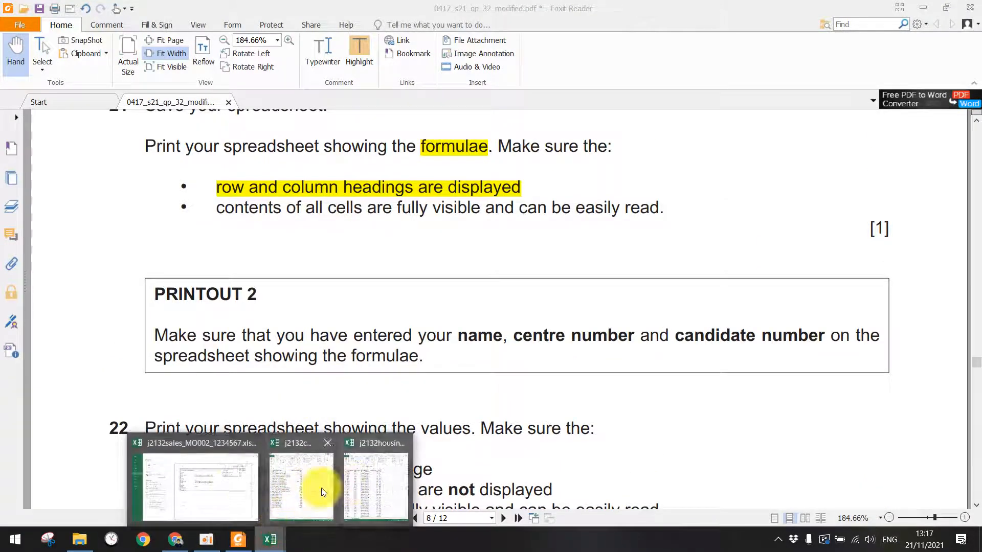
left_click(317, 489)
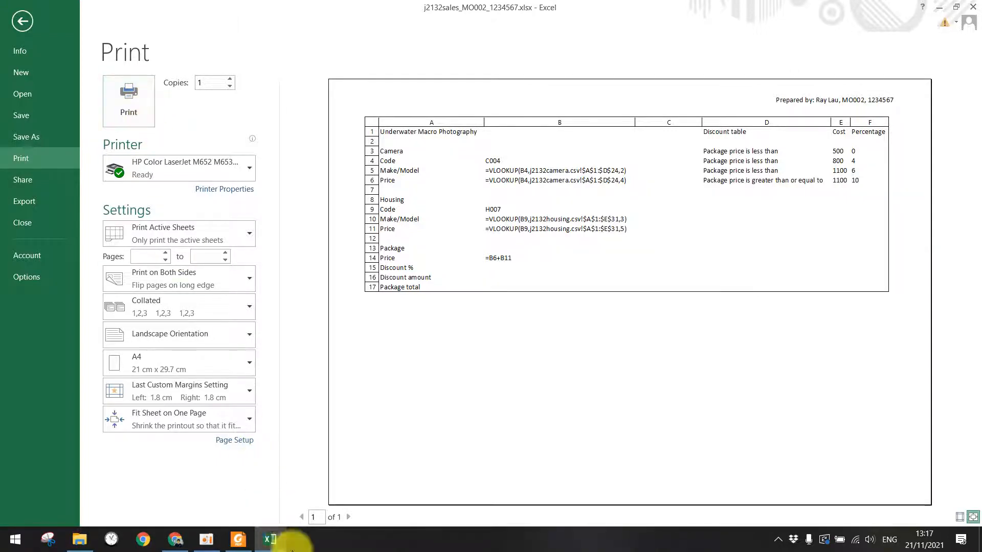
Go to question 22 in Foxit Reader and highlight the words "values" and "single"
left_click(238, 539)
scroll(292, 368, "down", 4)
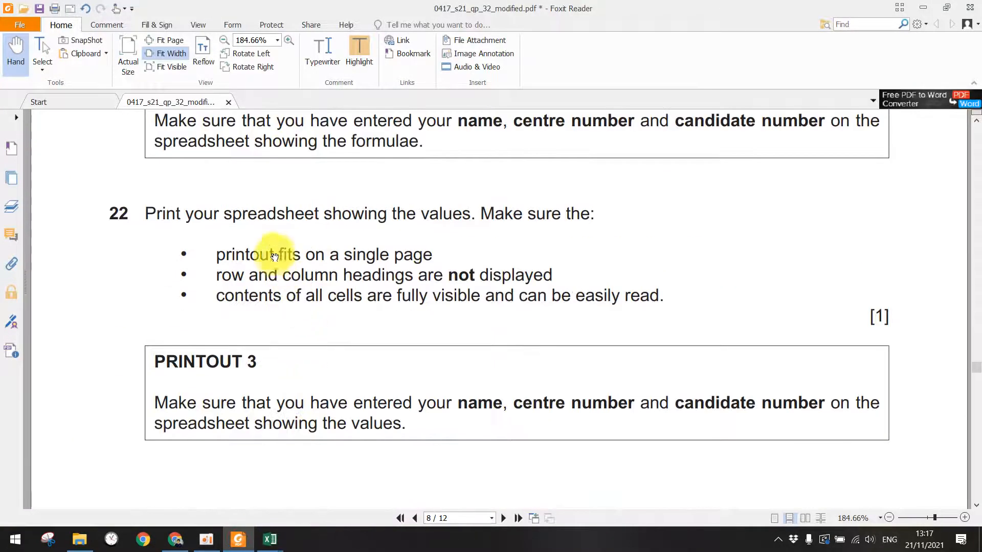
scroll(284, 223, "down", 1)
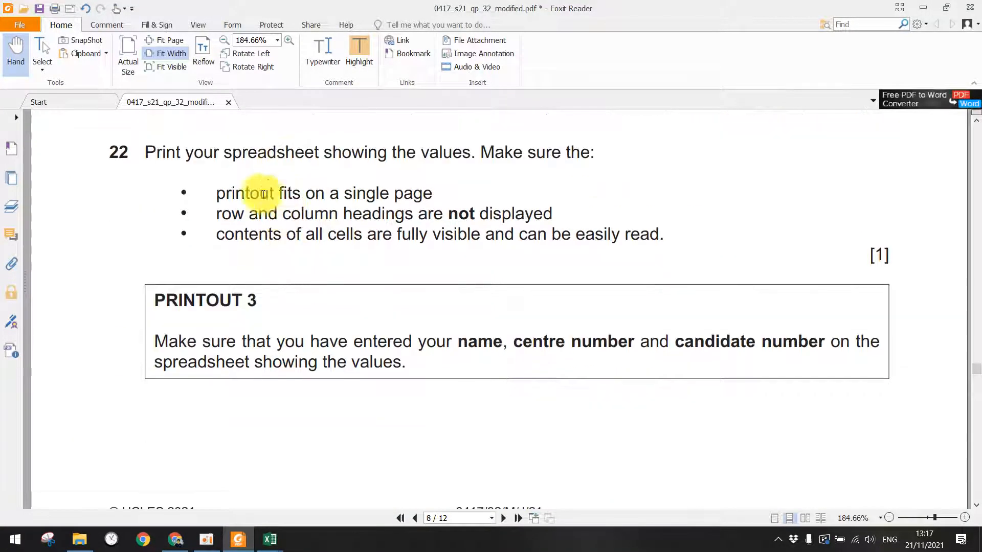
double_click(429, 153)
left_click(359, 52)
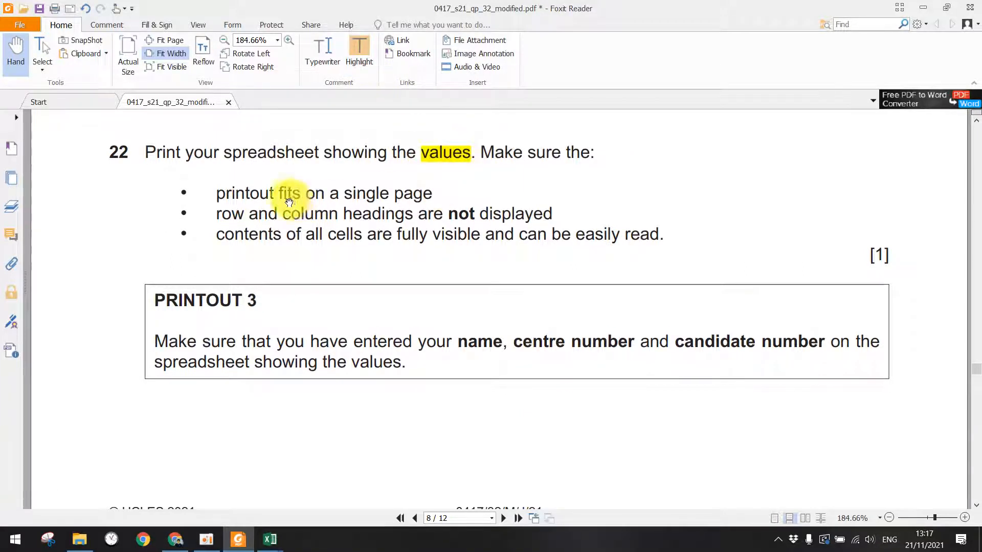
double_click(352, 193)
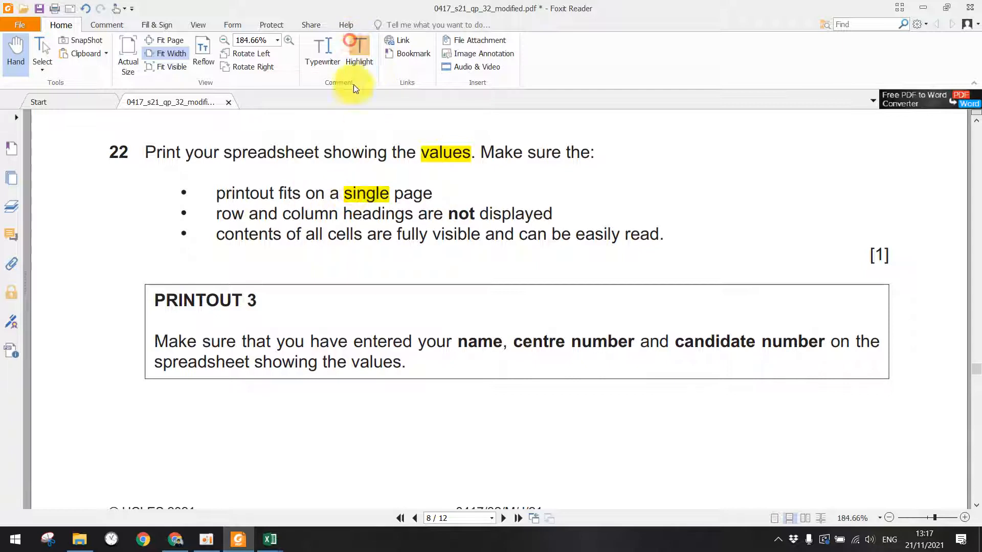
Highlight "not", "page" and "row and column headings" in question 22's requirements
left_click(264, 214)
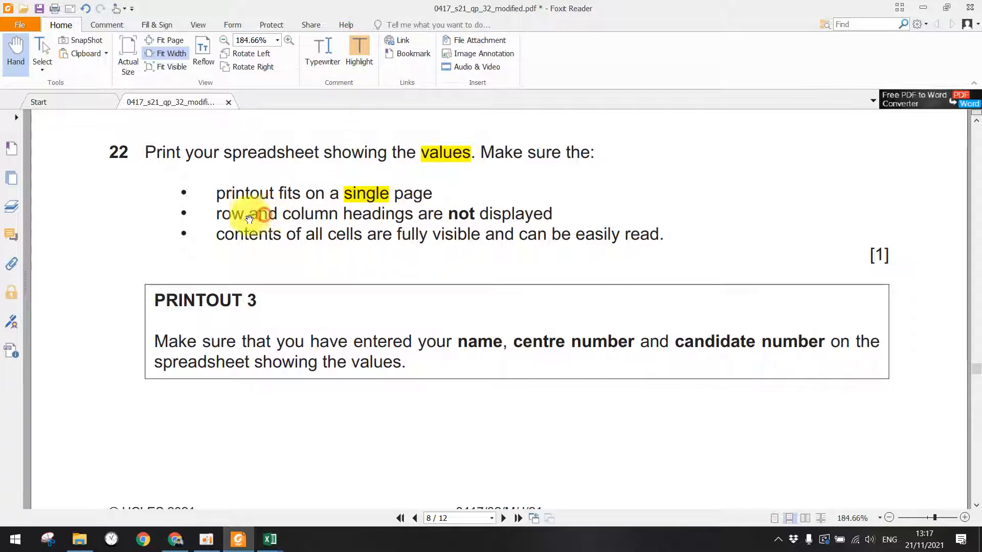
left_click(452, 214)
double_click(455, 215)
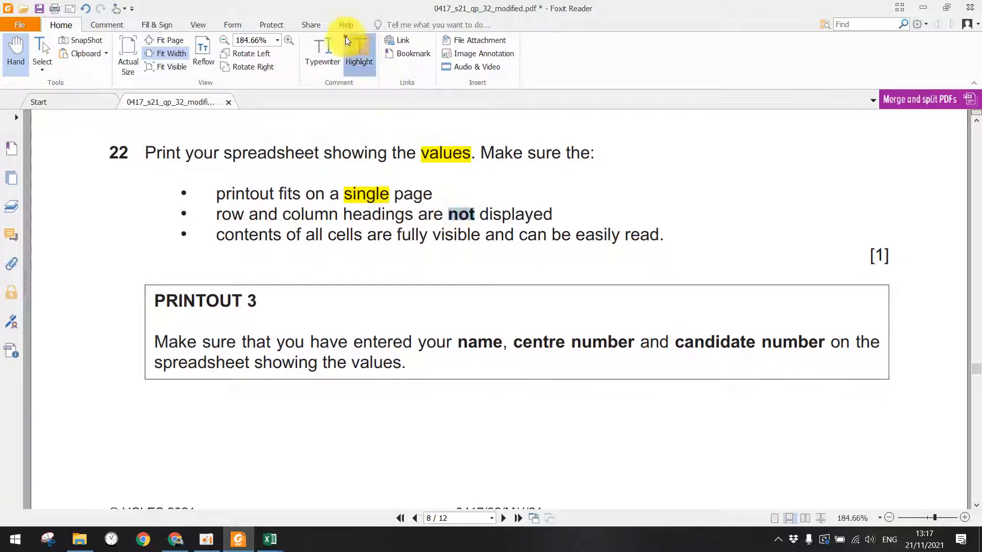
left_click(347, 39)
left_click(229, 215)
mouse_move(229, 216)
left_mouse_down()
mouse_move(216, 214)
mouse_move(401, 214)
left_mouse_up()
double_click(413, 194)
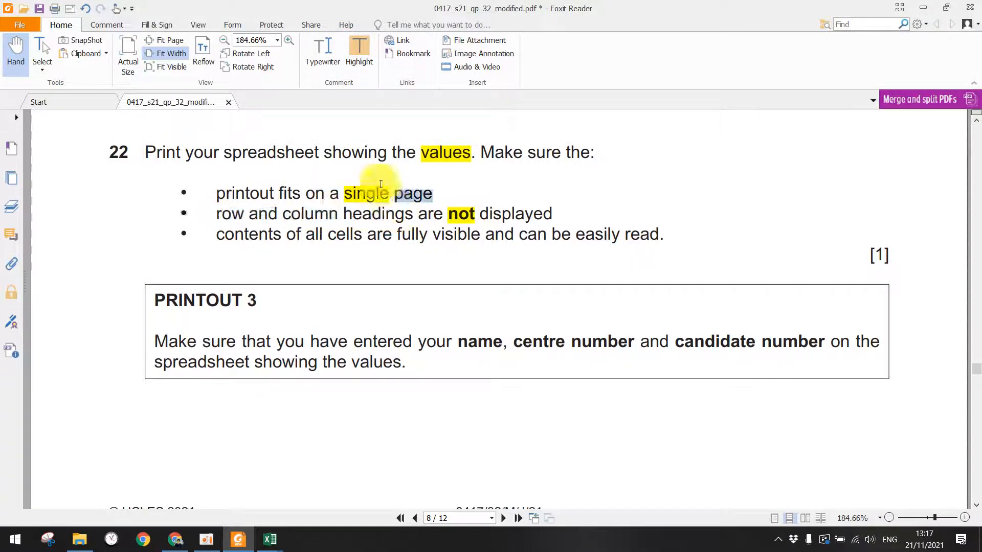
left_click(361, 52)
left_click_drag(260, 220, 413, 214)
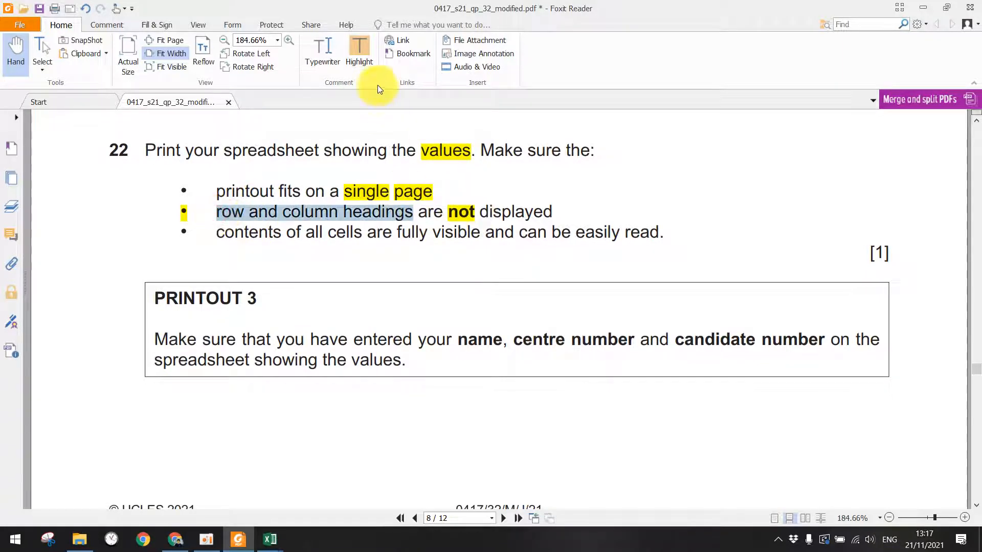
left_click(359, 51)
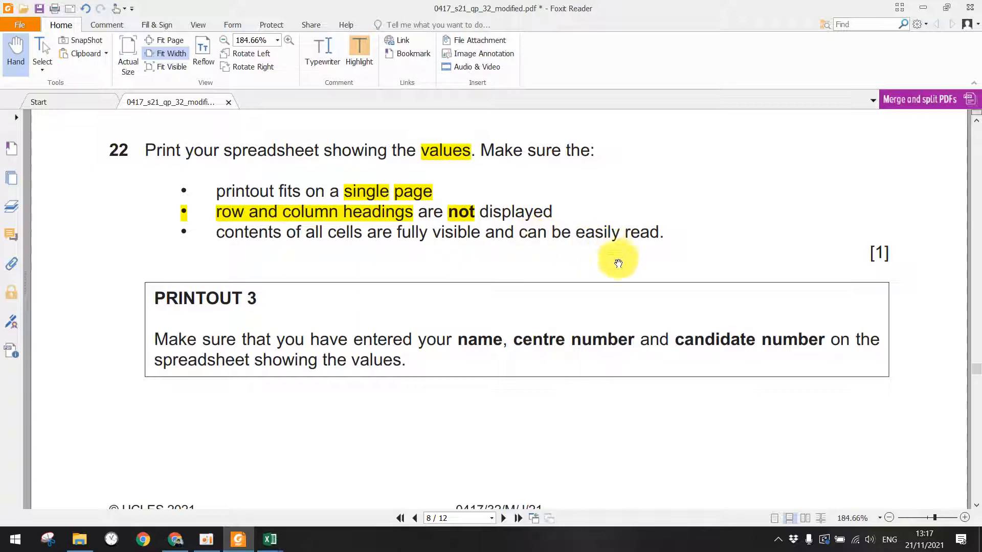
Review the Printout 3 instructions, then return to the Excel sales workbook and turn off Show Formulas so the sheet shows values
scroll(450, 324, "down", 3)
scroll(412, 324, "down", 10)
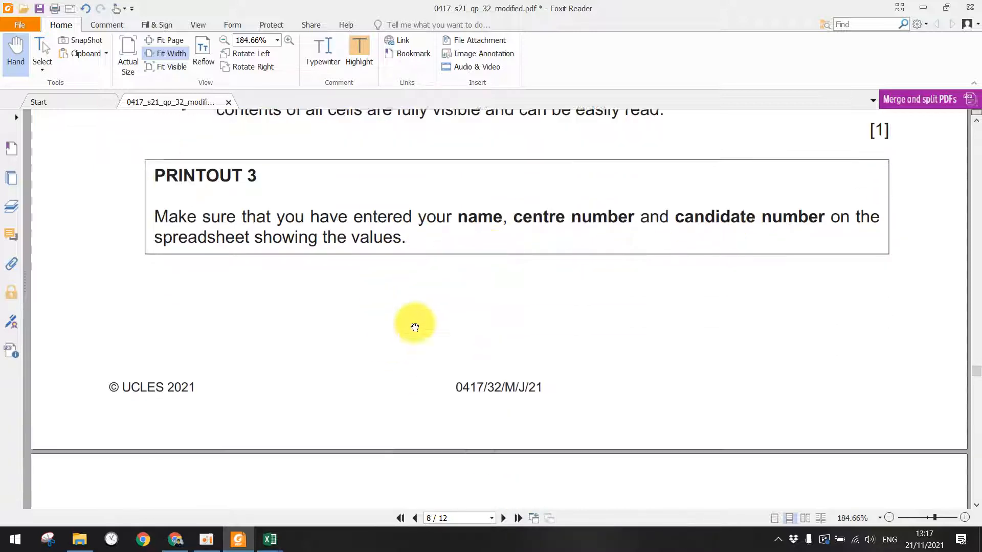
scroll(384, 354, "down", 5)
scroll(372, 368, "up", 10)
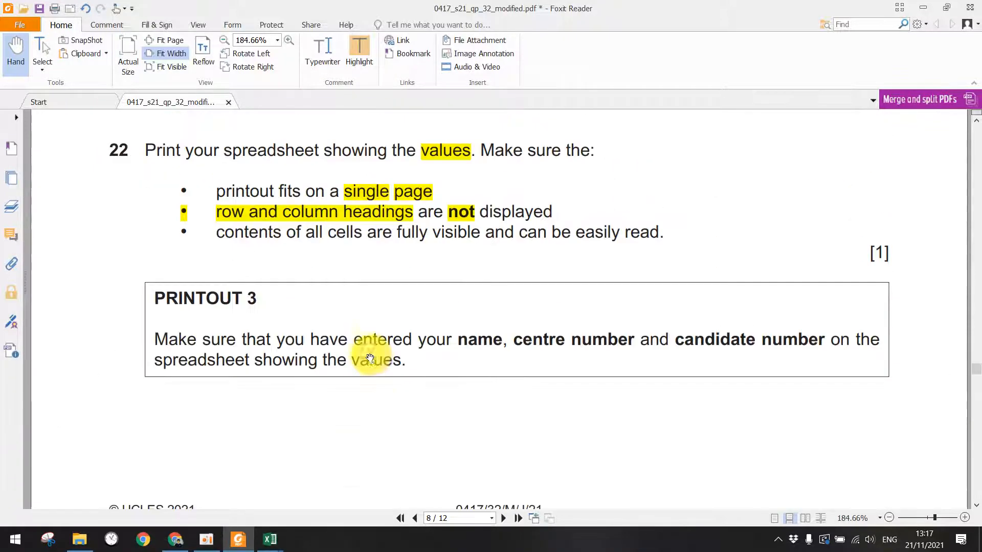
mouse_move(271, 535)
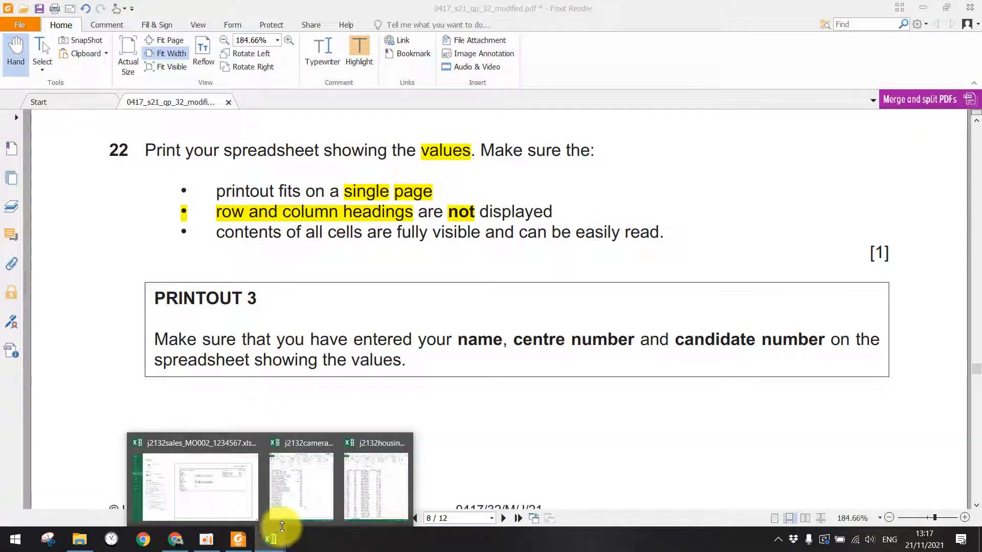
left_click(223, 476)
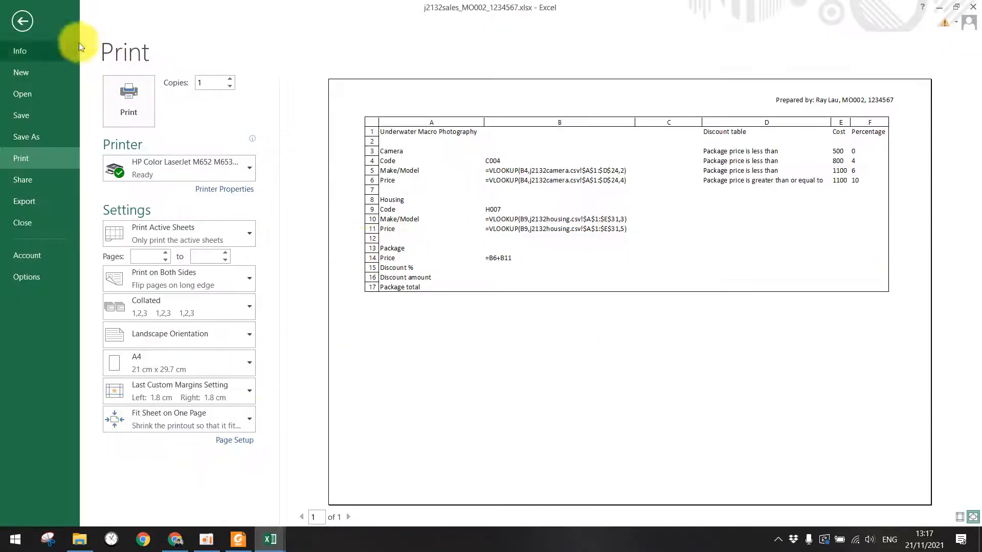
left_click(32, 20)
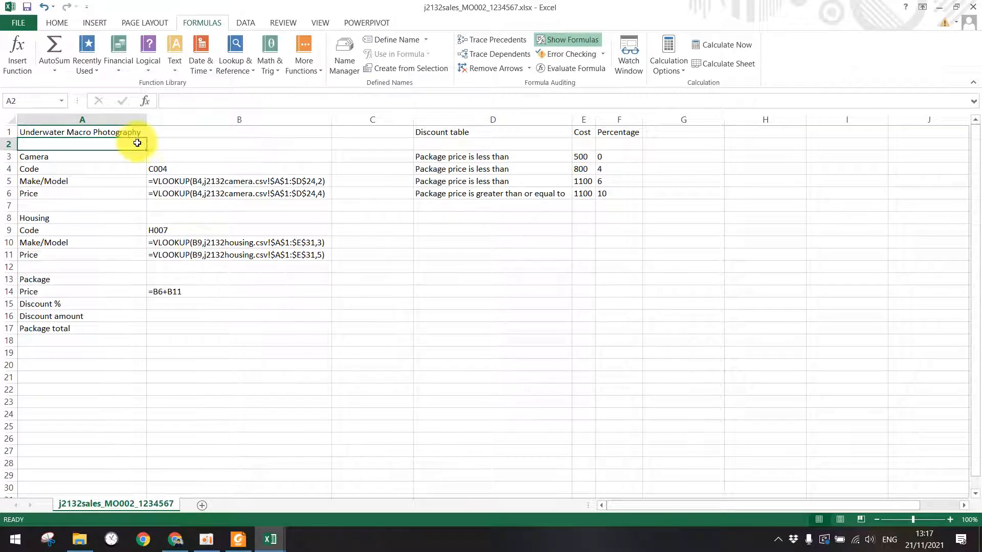
left_click(148, 23)
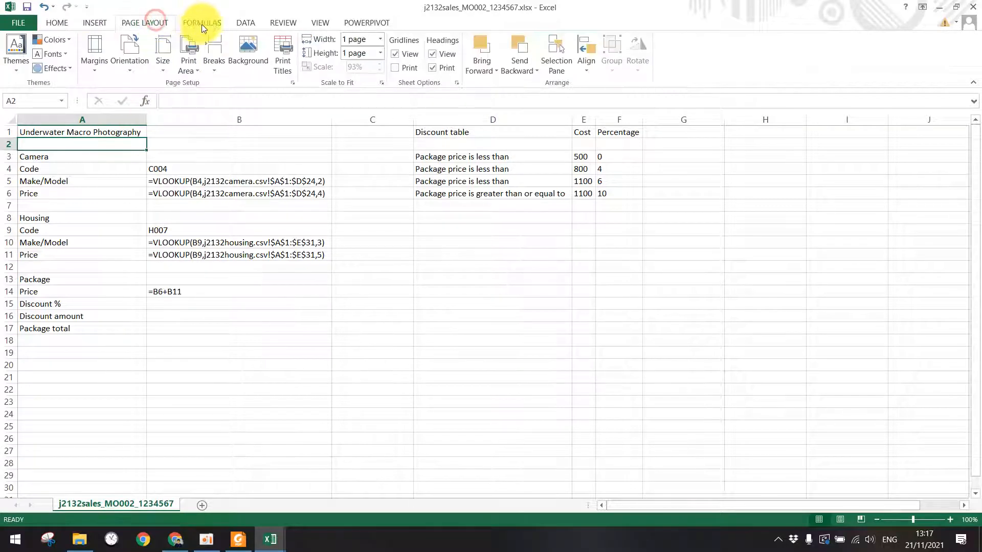
left_click(201, 24)
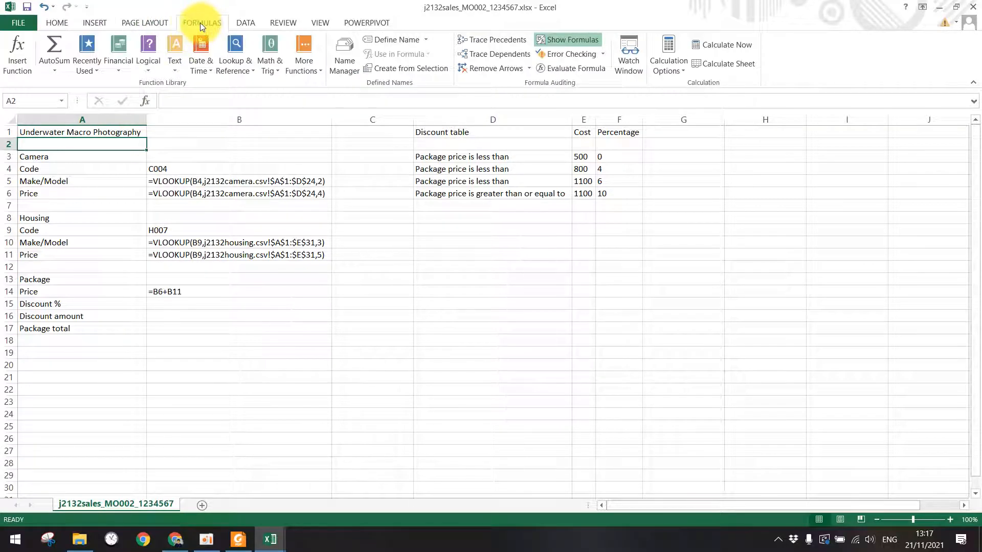
left_click(565, 40)
left_click(564, 39)
left_click(561, 38)
left_click(560, 40)
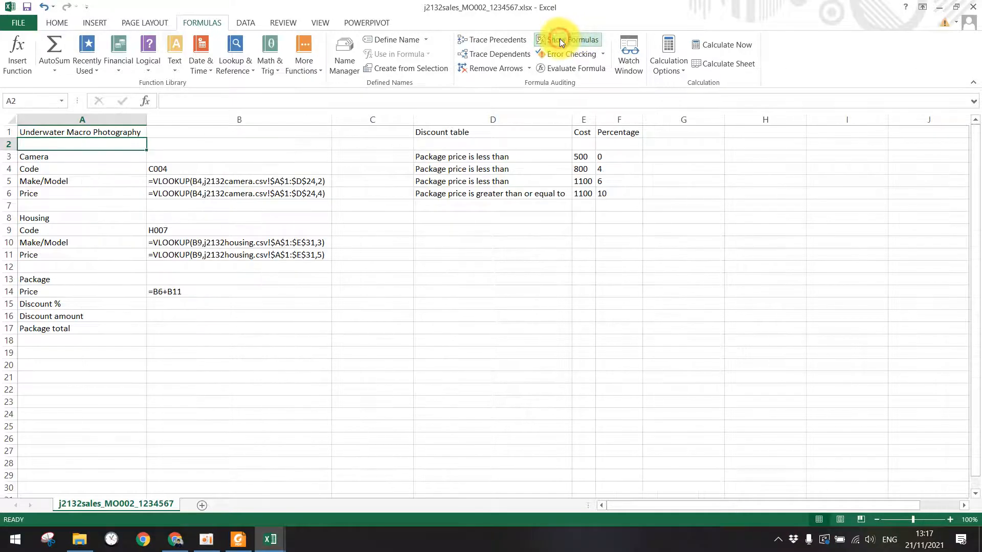
left_click(560, 39)
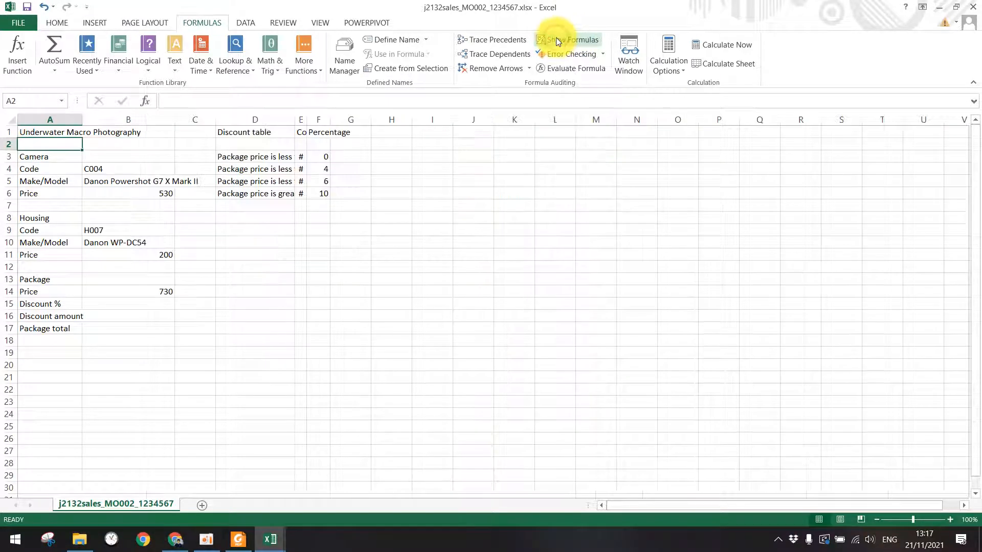
Fit columns A, B and D to their contents and widen column E until its costs are fully visible
double_click(84, 120)
double_click(237, 119)
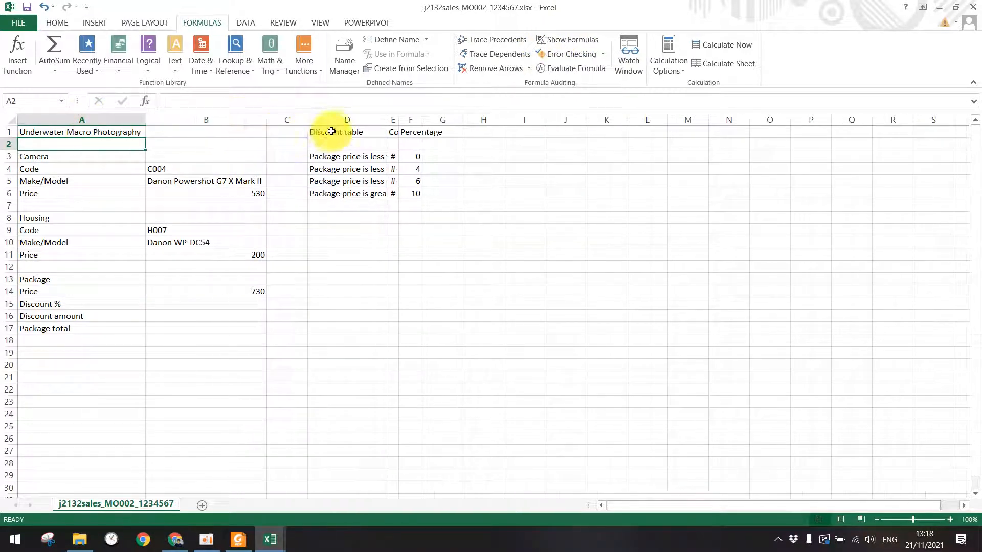
left_click_drag(398, 116, 410, 117)
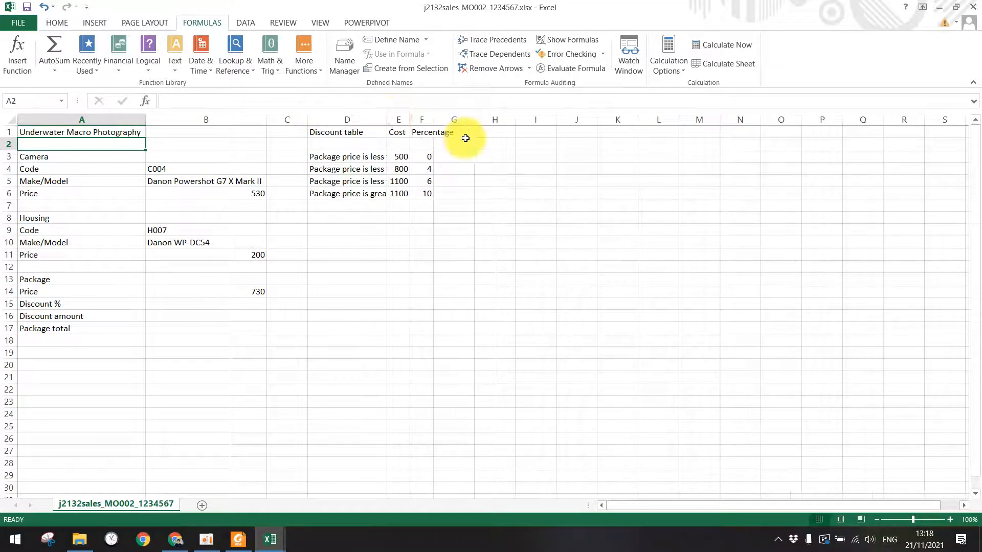
double_click(387, 119)
Open the sheet's print preview and turn off row and column headings in its page setup
left_click(18, 23)
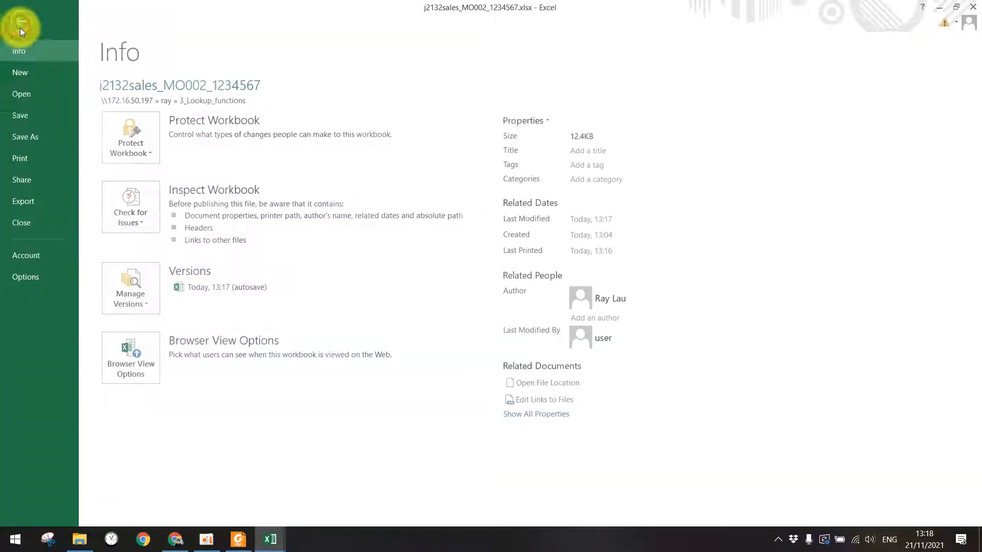
left_click(29, 155)
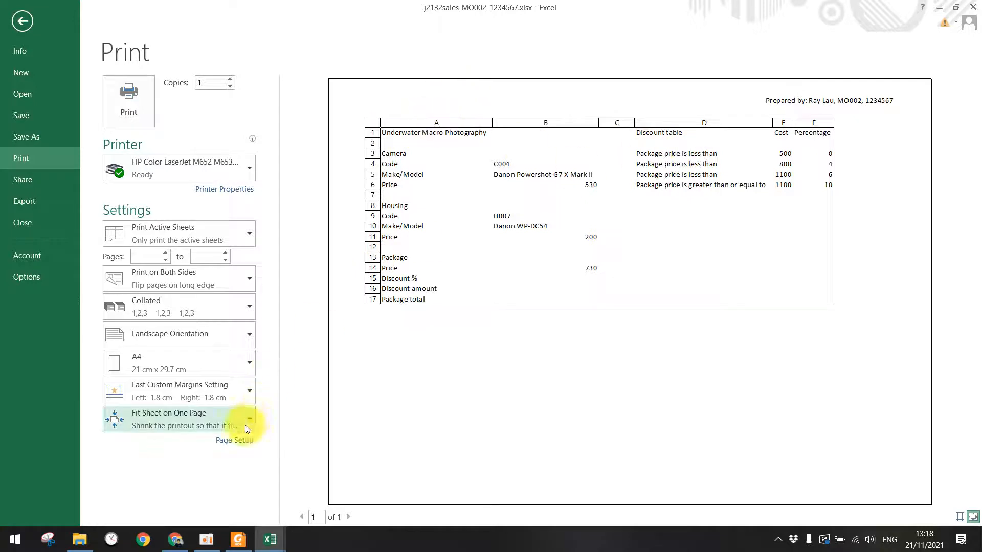
left_click(231, 441)
left_click(395, 265)
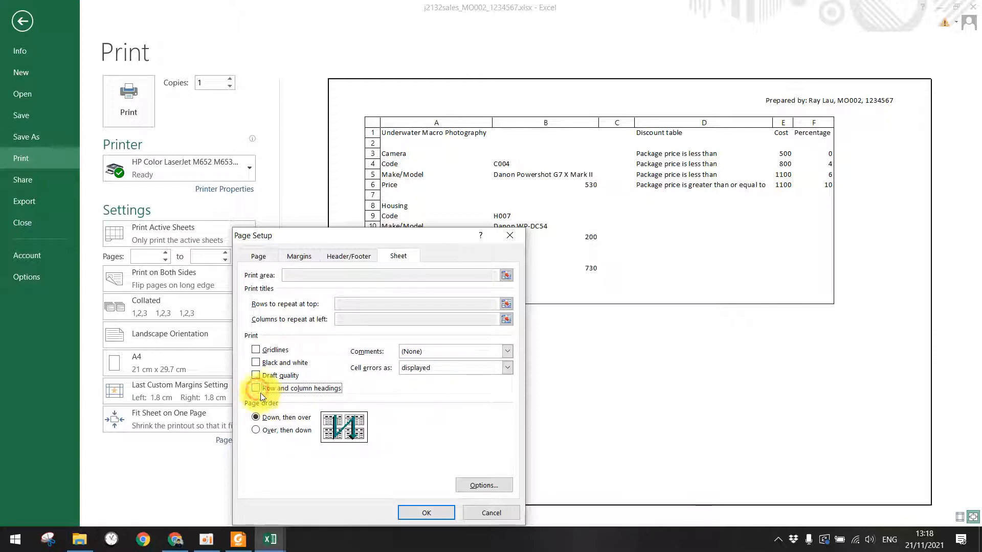
left_click(421, 516)
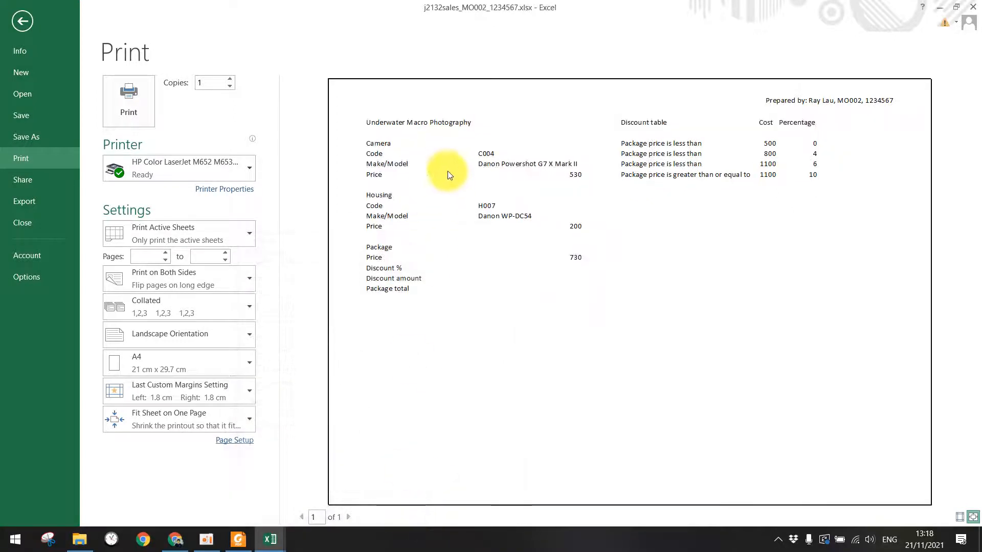
Keep Fit Sheet on One Page for the values printout, then recheck question 22's requirements in Foxit Reader
left_click(242, 415)
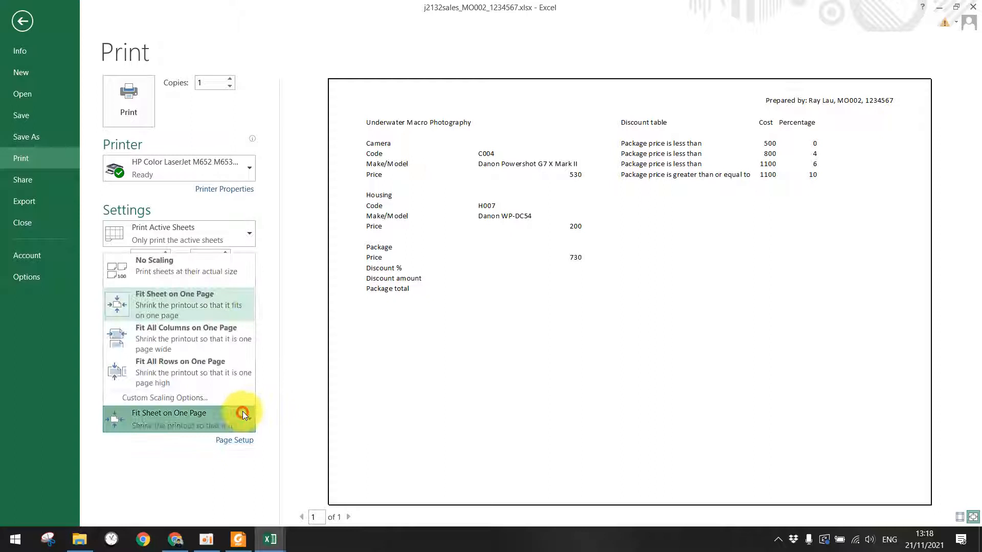
left_click(159, 303)
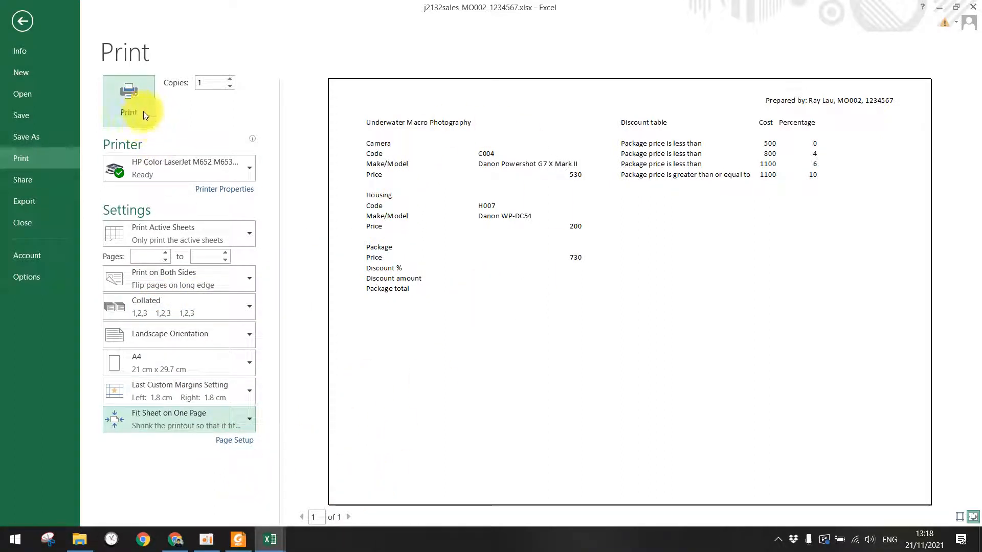
left_click(239, 539)
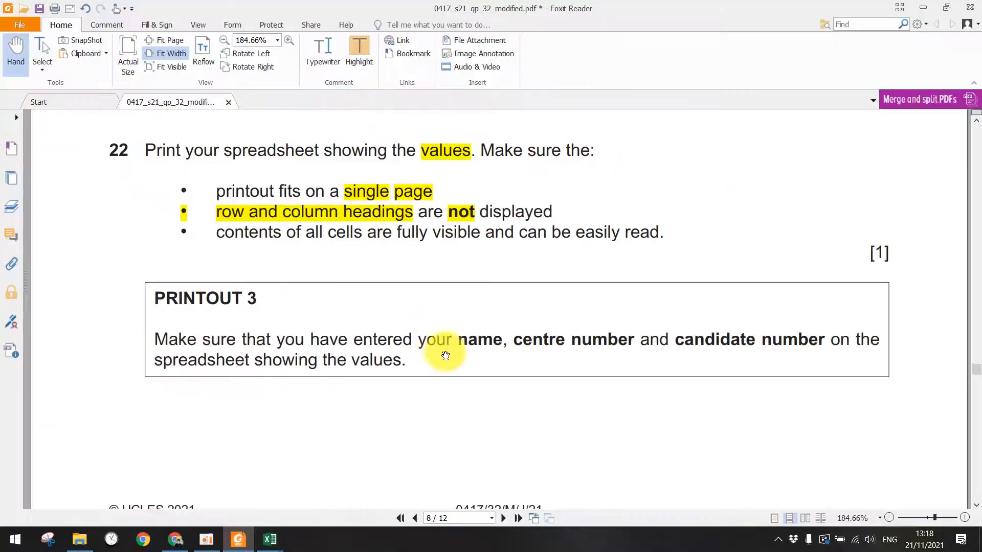
scroll(445, 355, "down", 1)
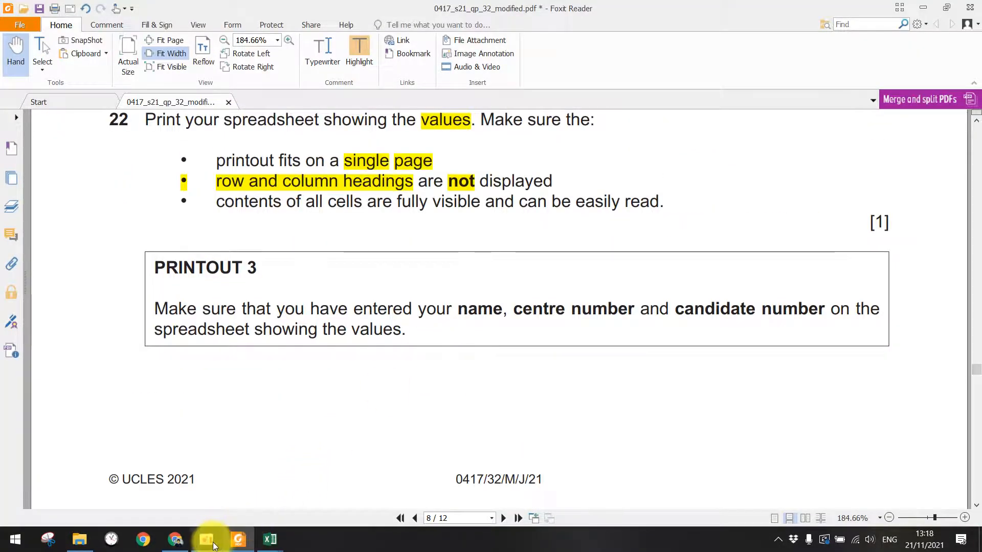